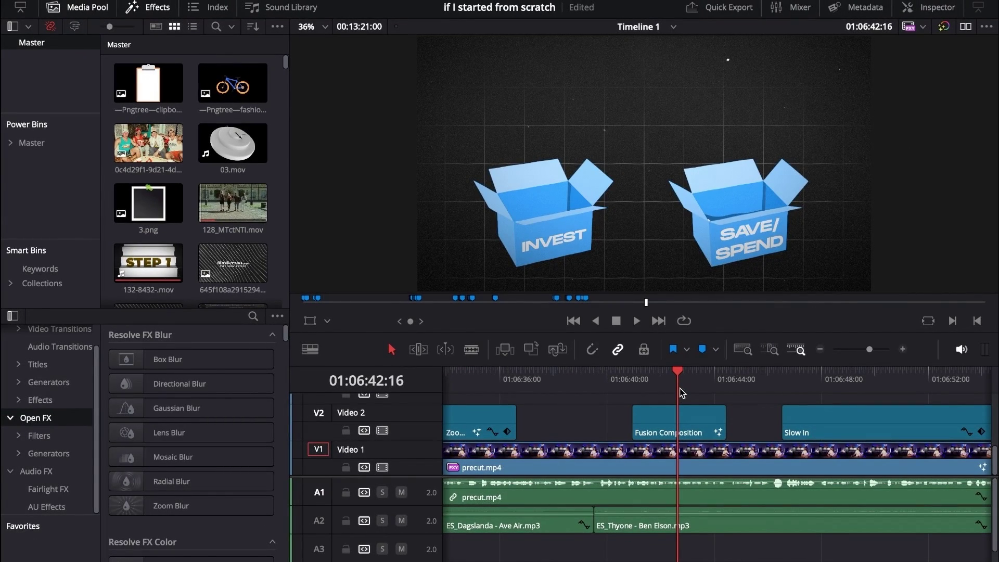
Step: Open the Fusion Composition clip on Video 2 in the Fusion page and show its output in a single viewer
left_click(638, 376)
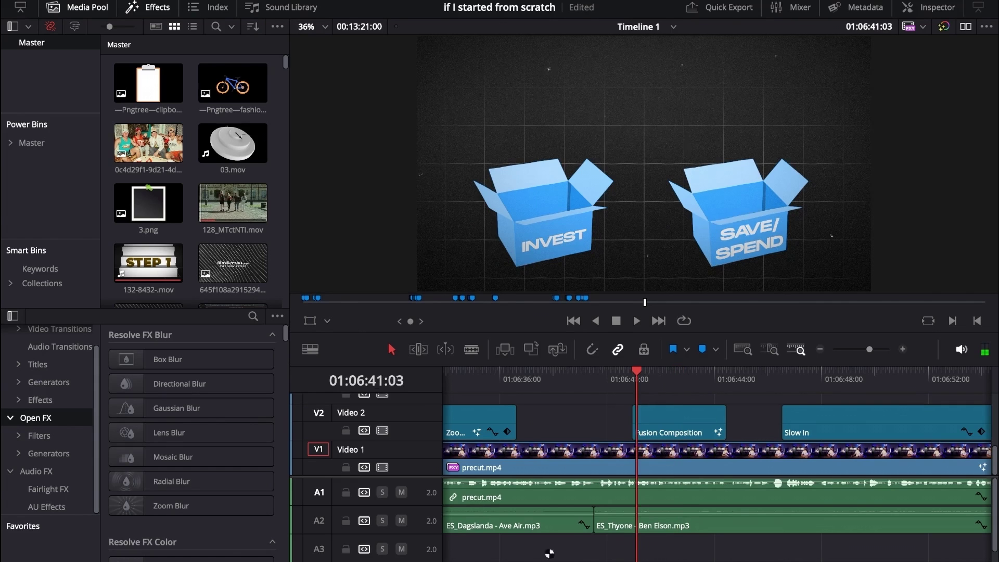
key("shift+5")
scroll(459, 516, "left", 5)
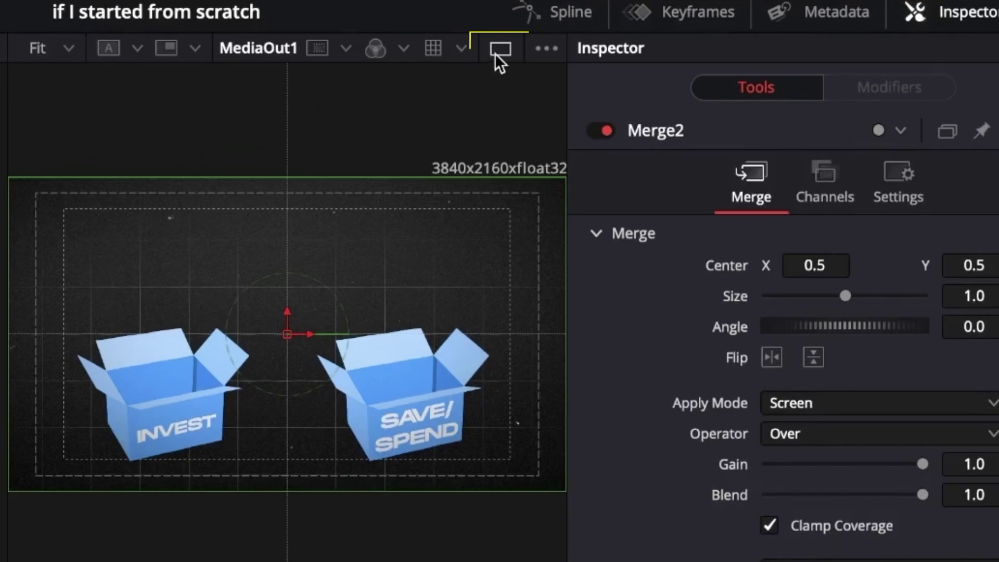
left_click(499, 50)
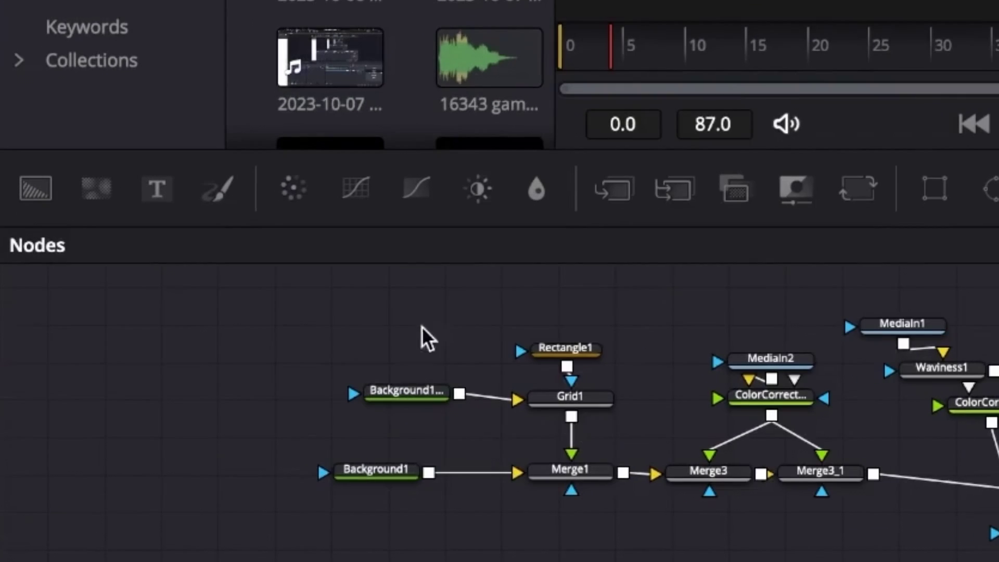
Step: Select the Rectangle1, Background1_1 and Grid1 nodes, and turn off Show Guides in the viewer
left_click_drag(179, 456, 266, 505)
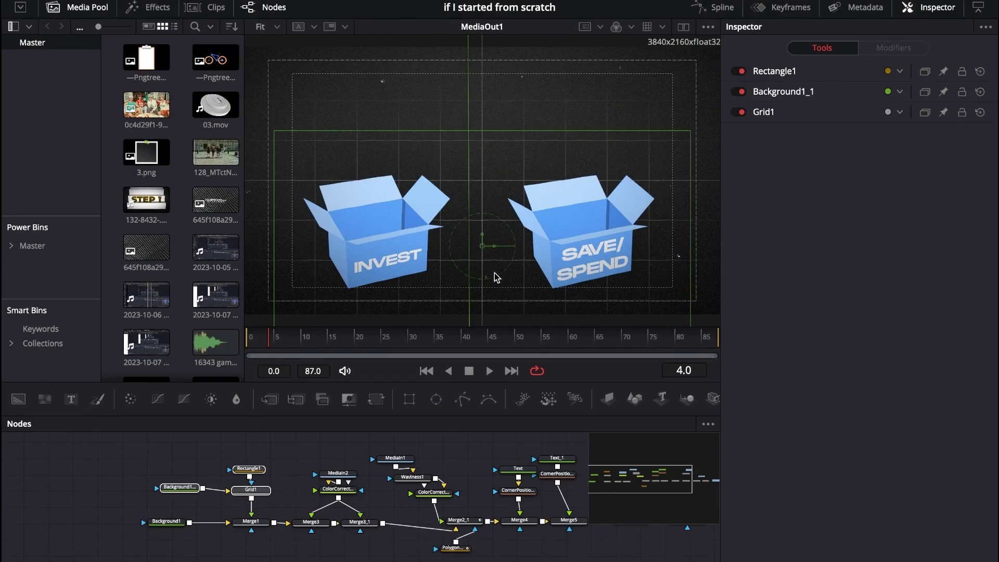
right_click(509, 89)
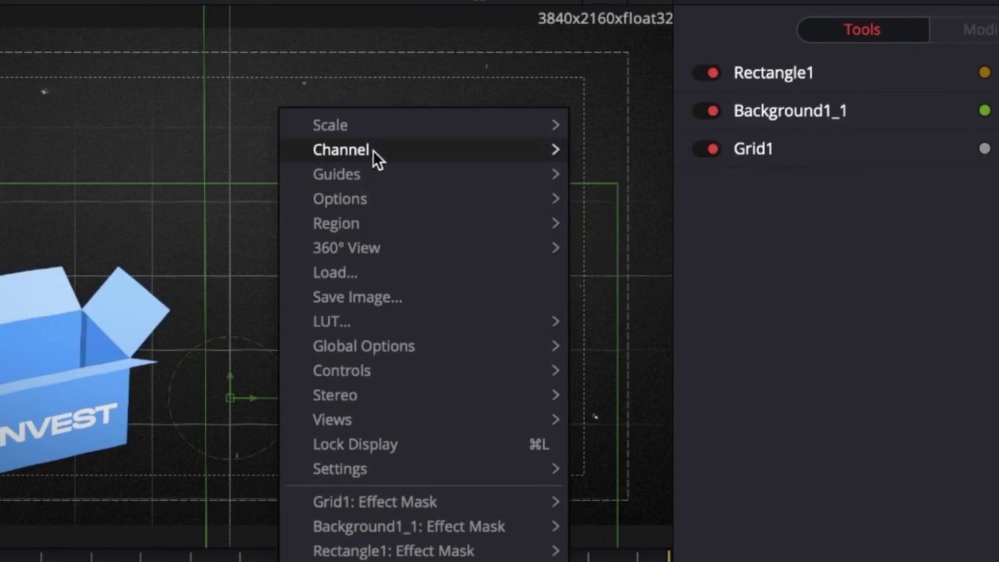
mouse_move(556, 117)
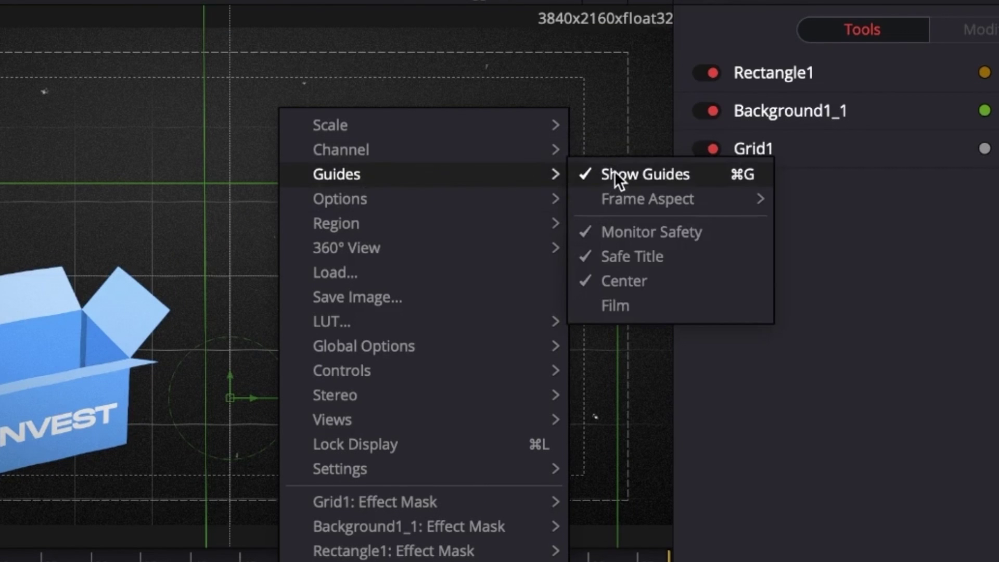
left_click(645, 175)
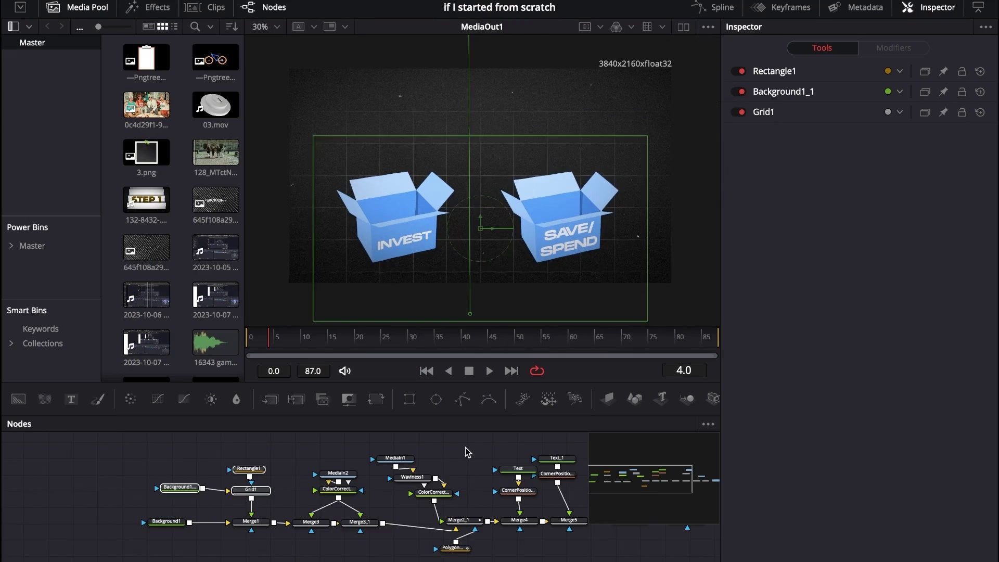
left_click(466, 447)
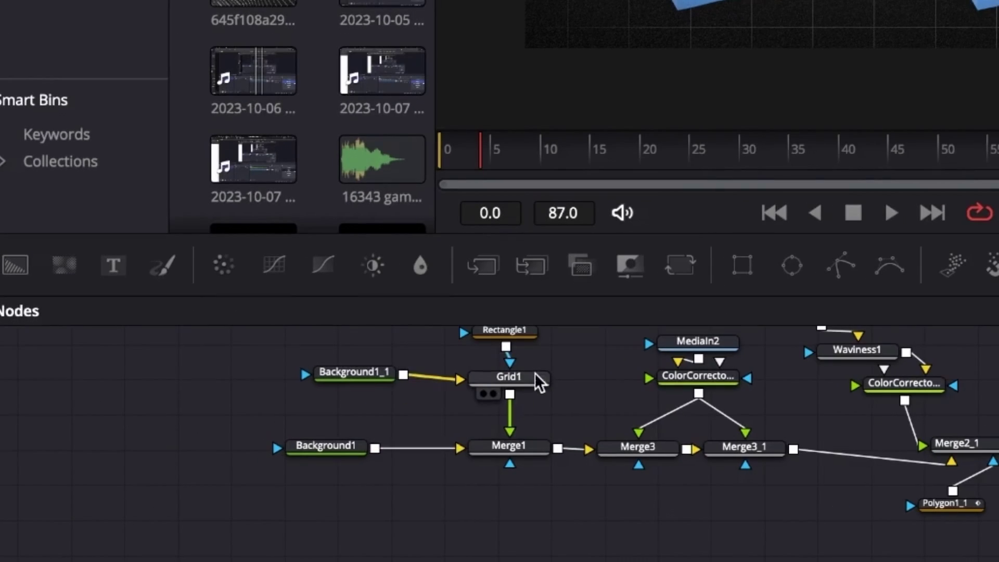
Step: Search the tool list for the Grid tool with "gri"
key("shift+space")
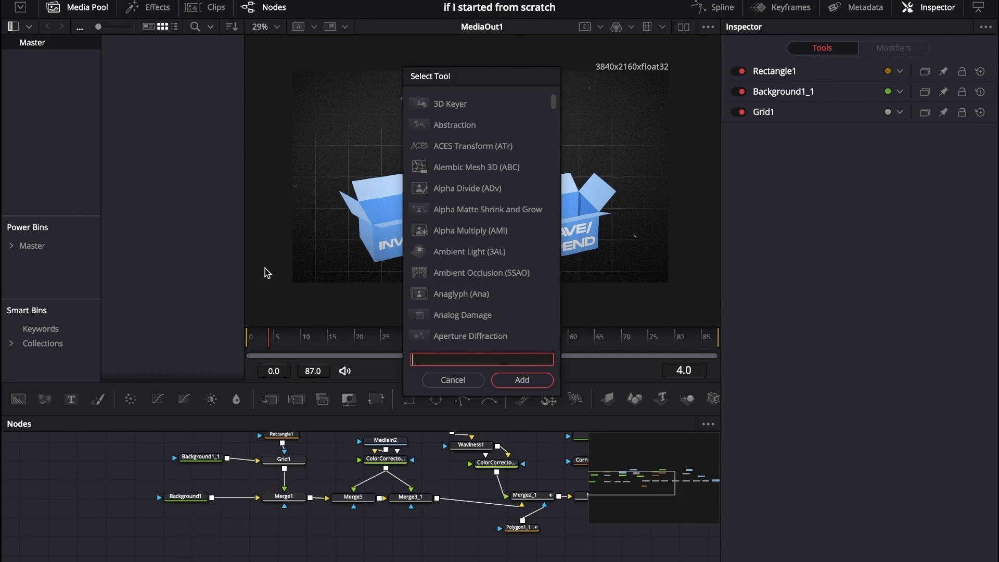
type("gri")
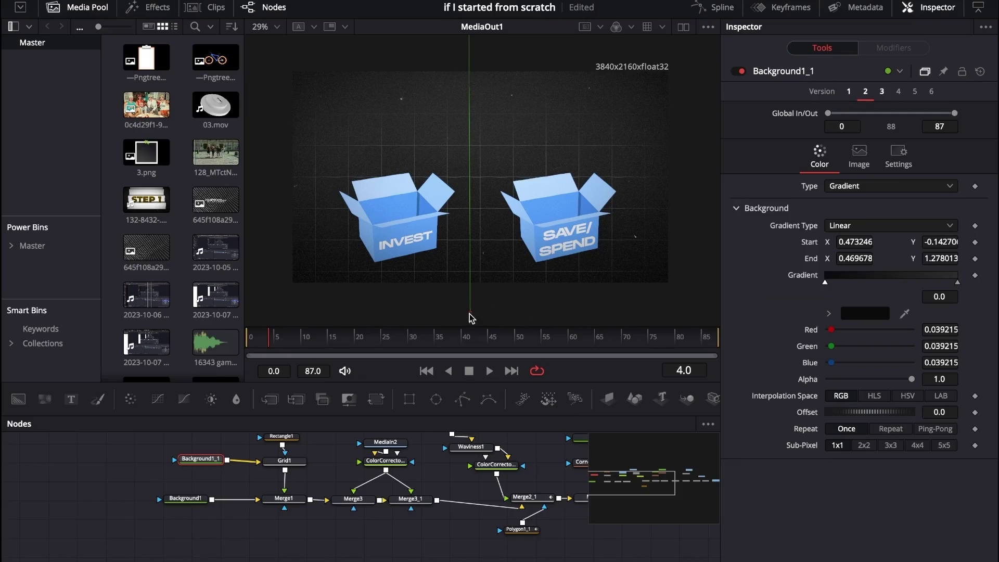
Step: Inspect the linear gradient of Background1_1 and try removing the soft edge of the Rectangle1 mask
scroll(492, 241, "down", 3)
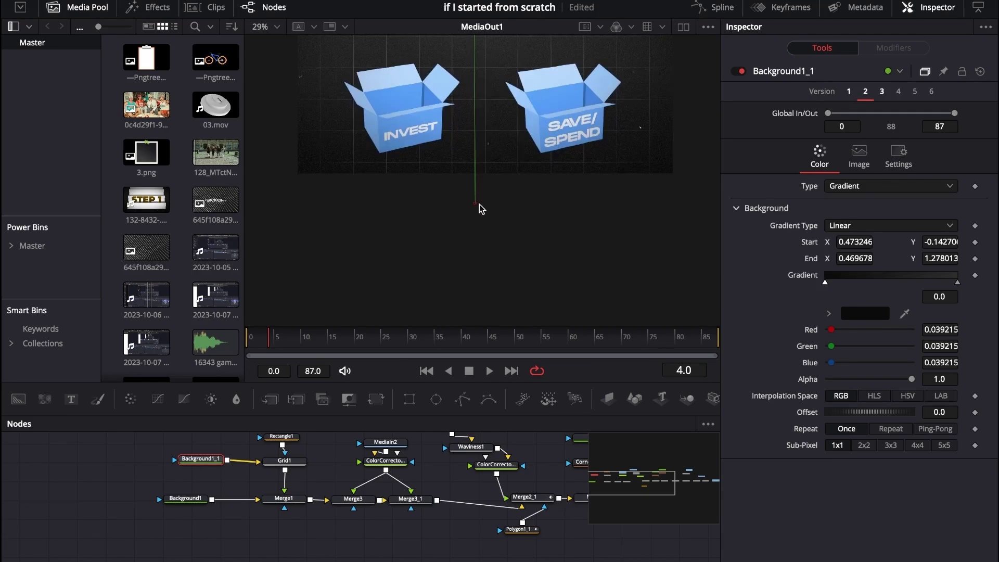
scroll(478, 107, "up", 4)
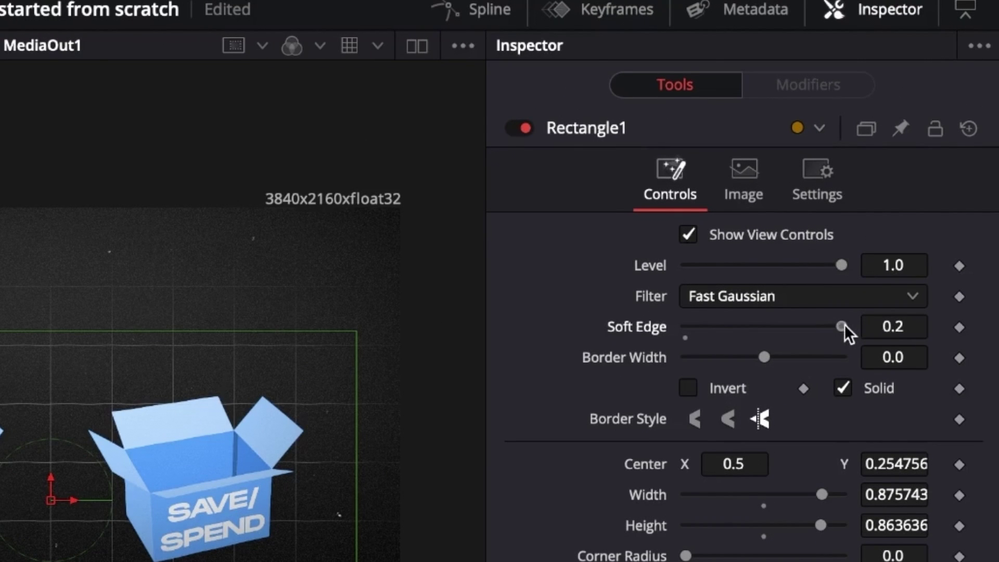
left_click_drag(845, 323, 536, 323)
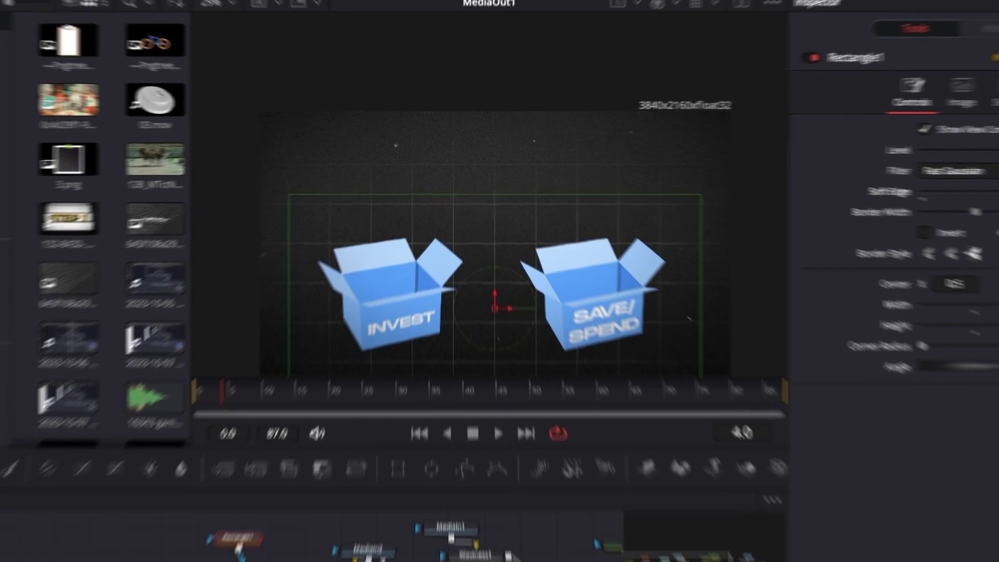
Step: Select the MediaIn2 node and scrub the composition to frame 61
left_click(385, 467)
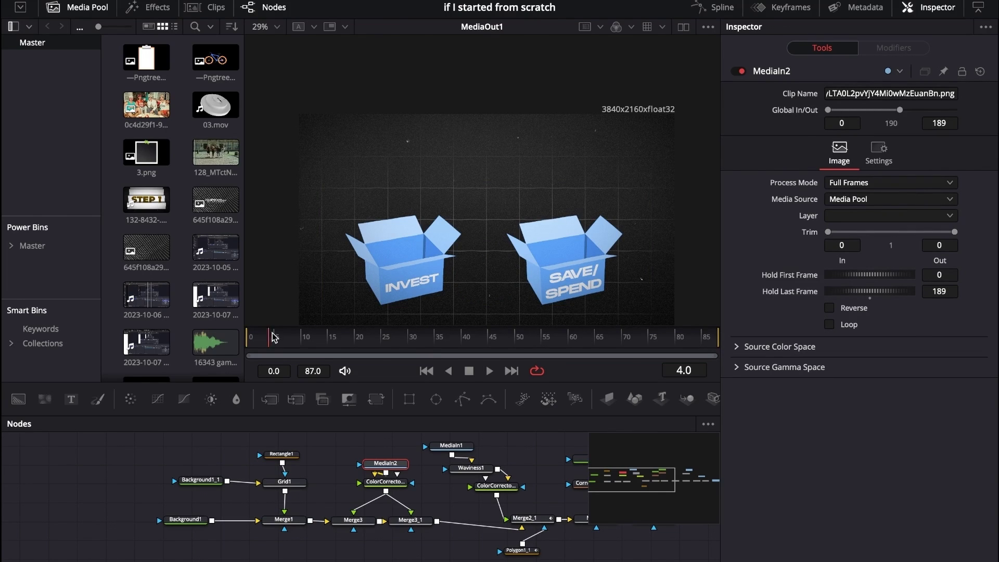
left_click_drag(268, 334, 519, 341)
left_click_drag(510, 340, 576, 346)
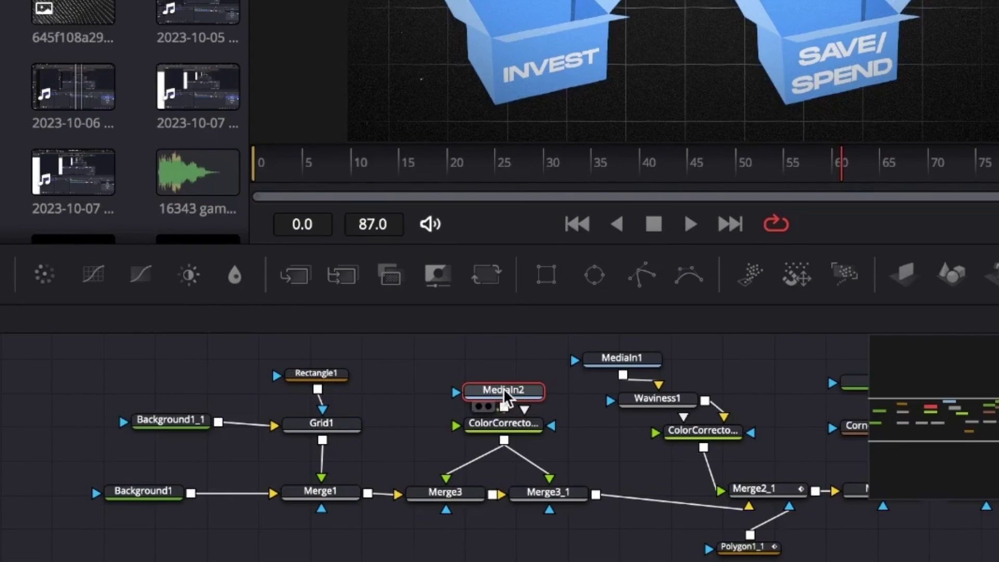
Step: View the MediaIn2 box image on its own, and compare it with the output of its ColorCorrector1_1 node
key("2")
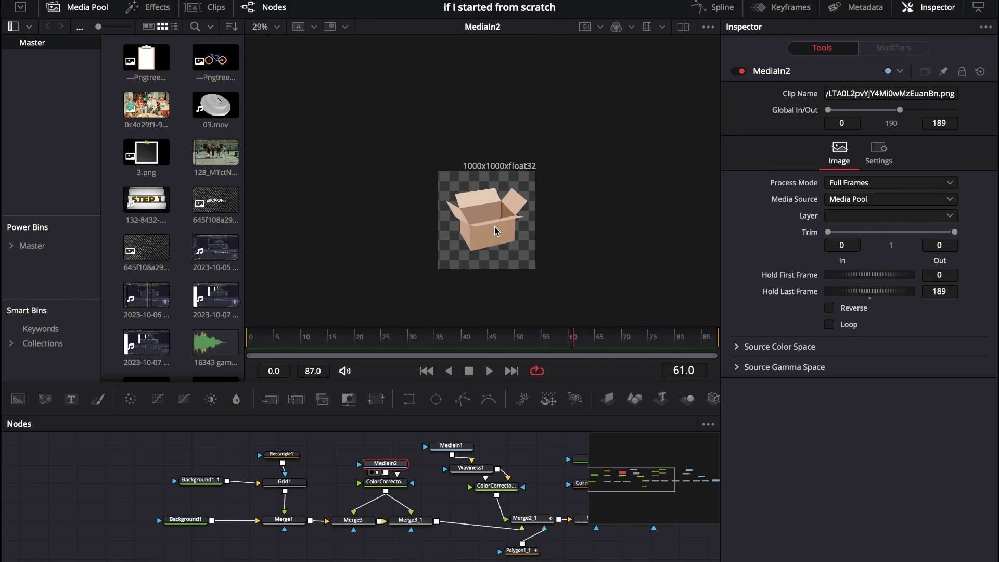
scroll(494, 231, "up", 5)
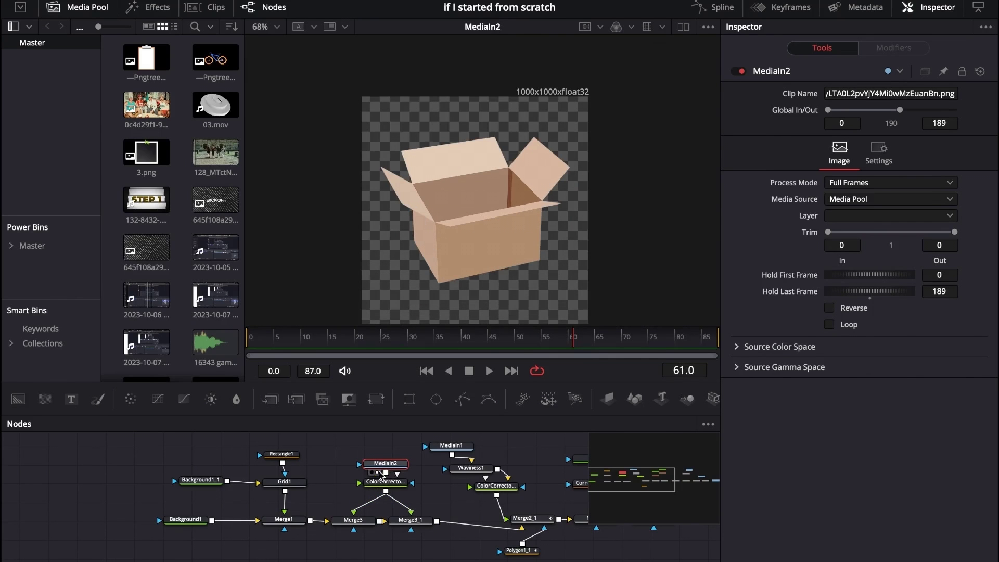
left_click_drag(387, 464, 380, 455)
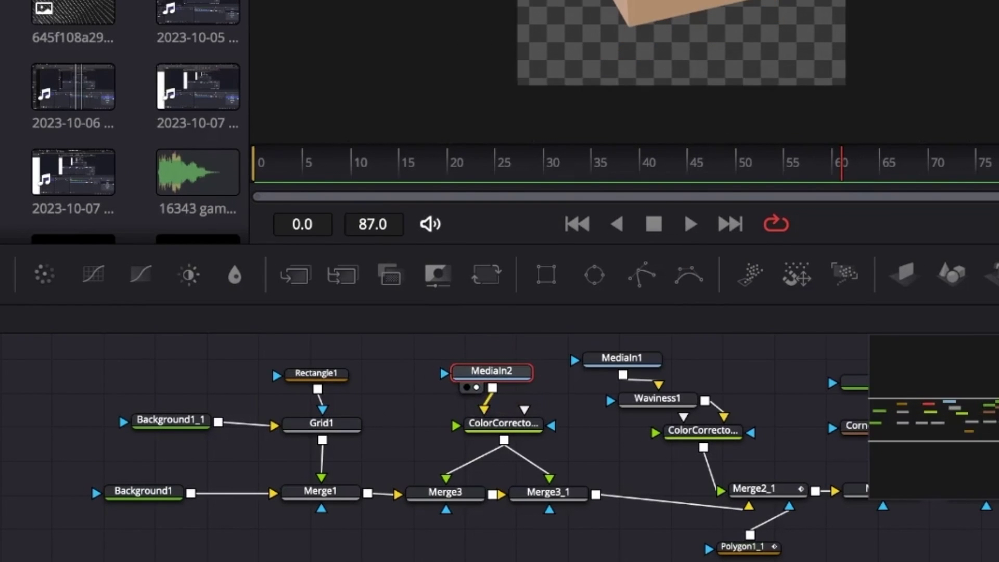
left_click(499, 424)
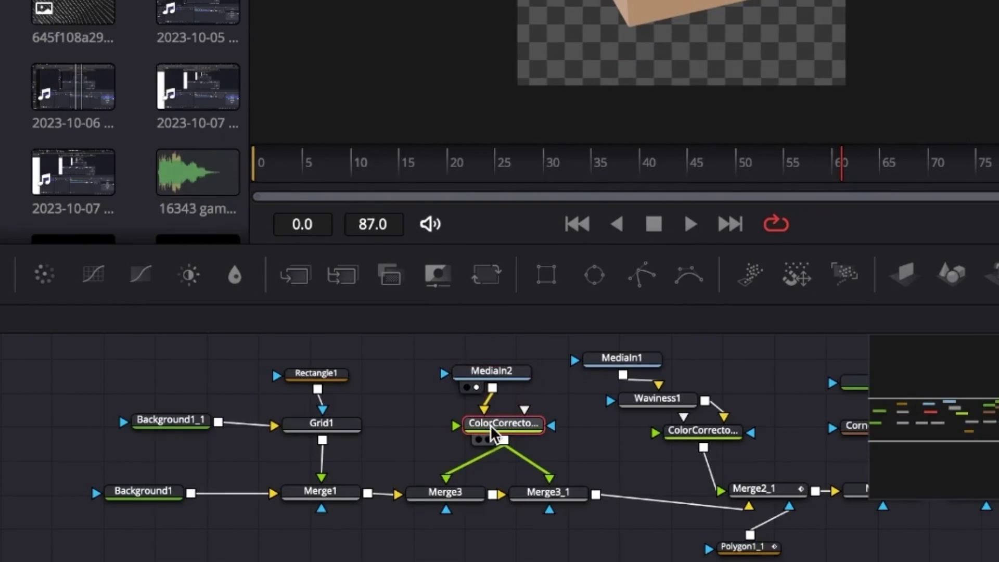
key("1")
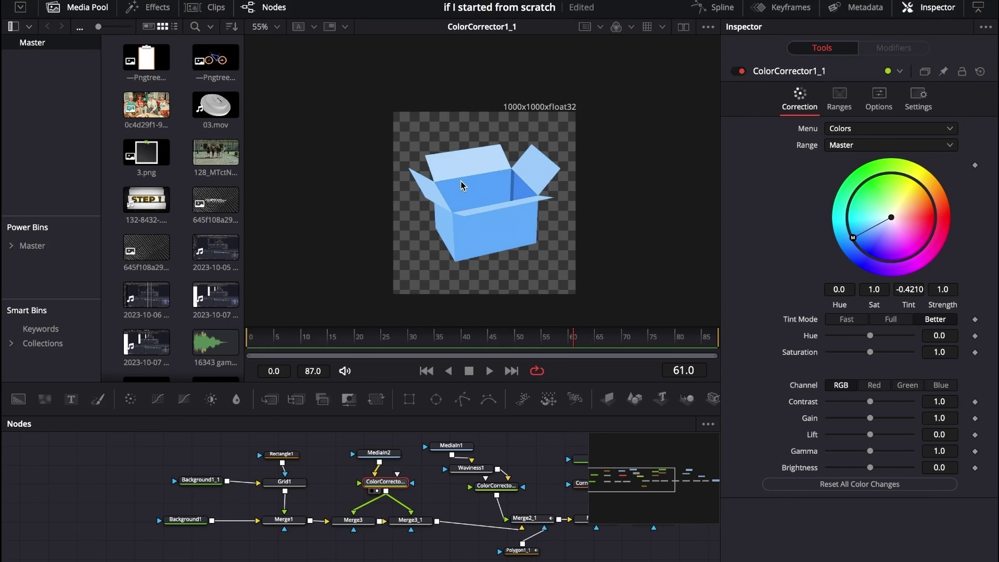
Step: View the Merge3 and Merge3_1 nodes that place the two blue boxes over the grid background
left_click(403, 517)
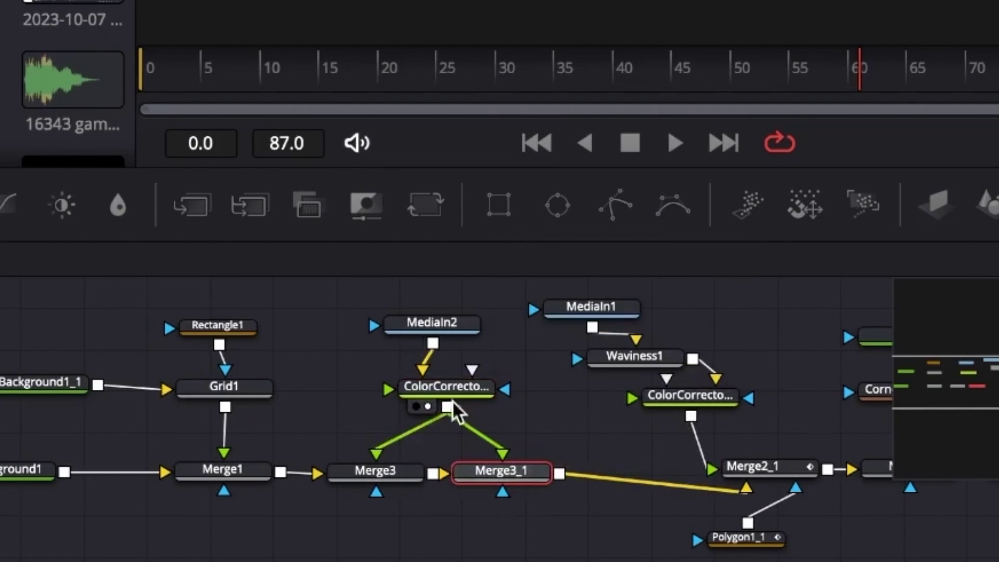
left_click(380, 470)
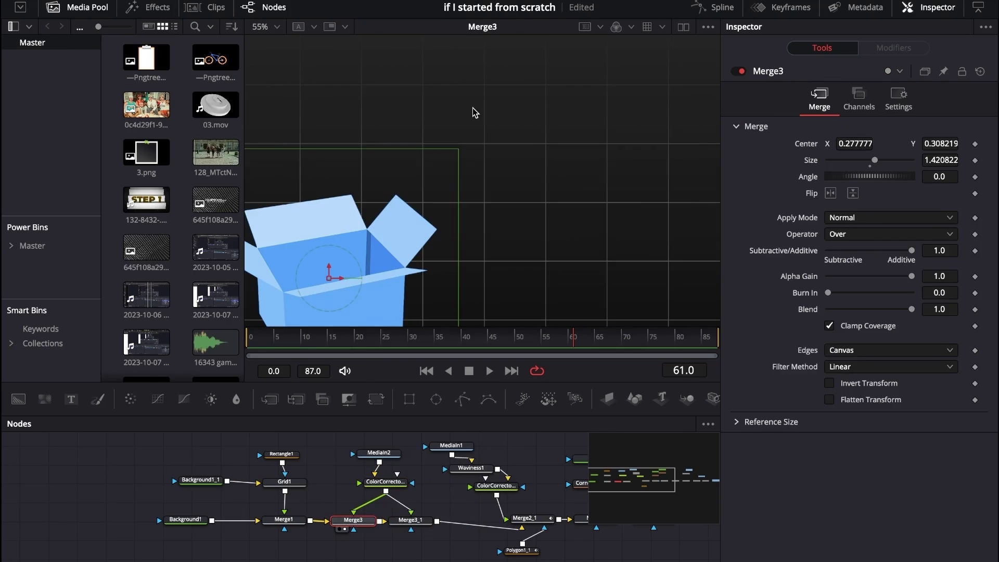
left_click(411, 520)
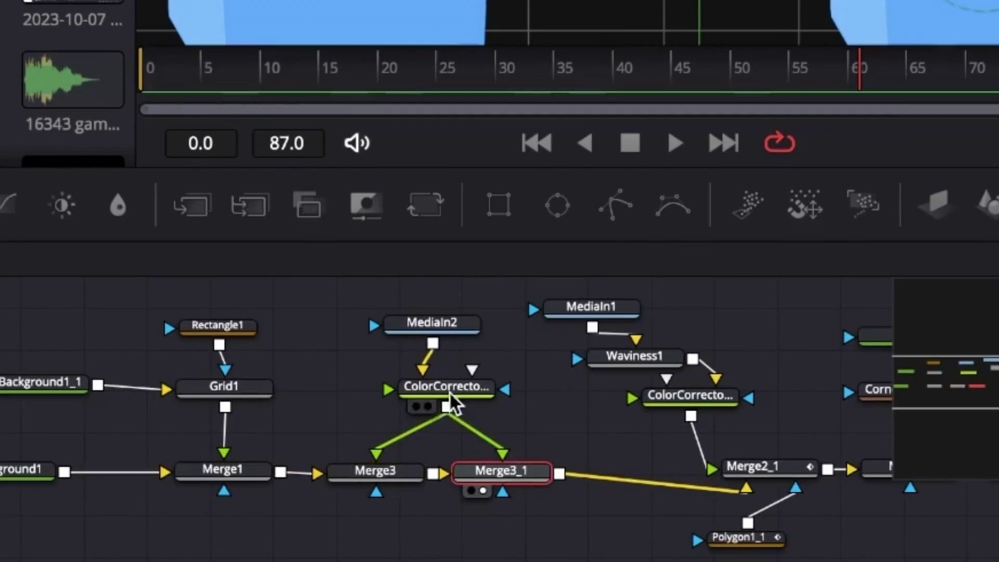
Step: Delete Merge3_1, merge the ColorCorrector1_1 output over Merge3 again, and move the new box further to the right
left_click_drag(458, 473, 533, 472)
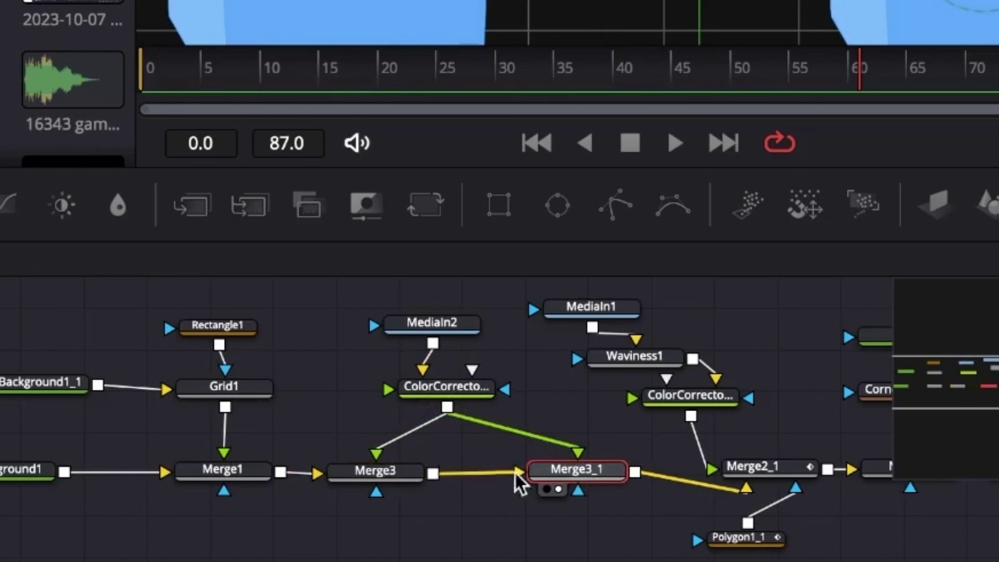
key("Delete")
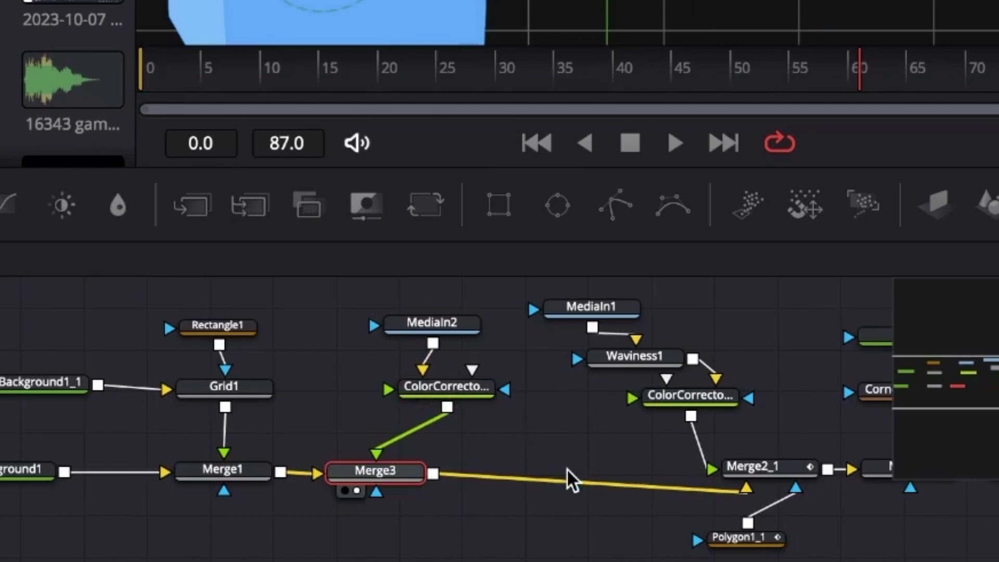
left_click_drag(447, 407, 432, 471)
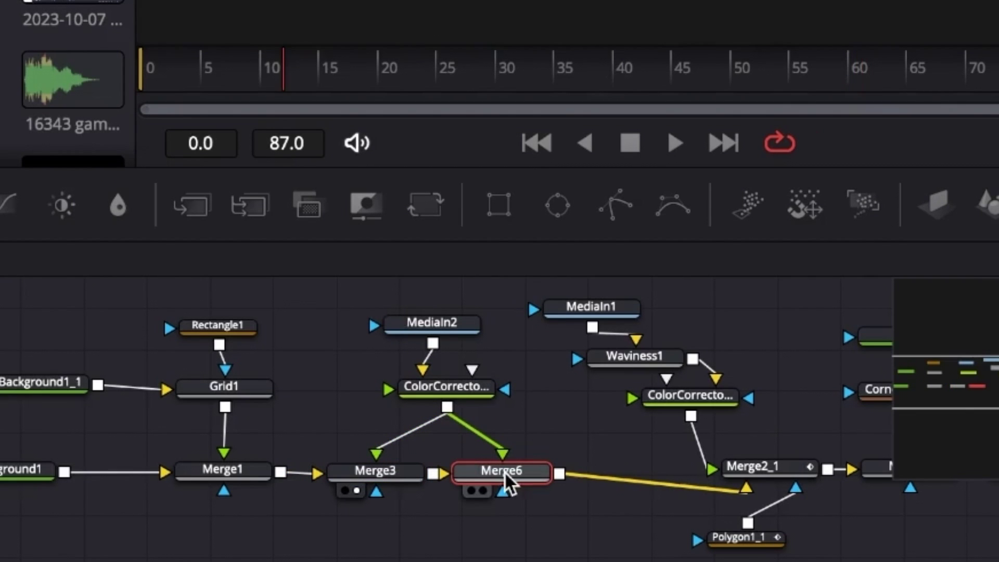
key("2")
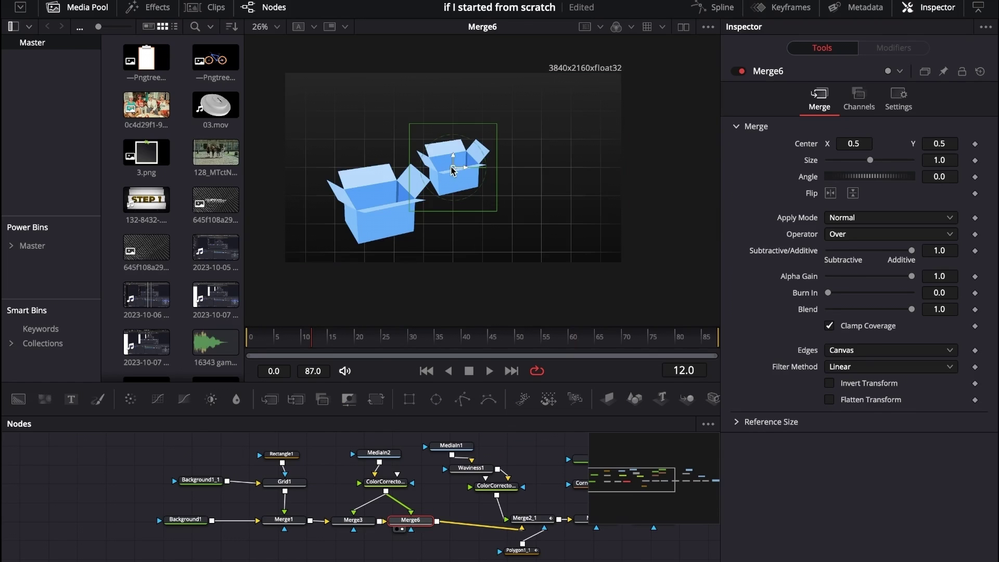
left_click_drag(452, 170, 517, 173)
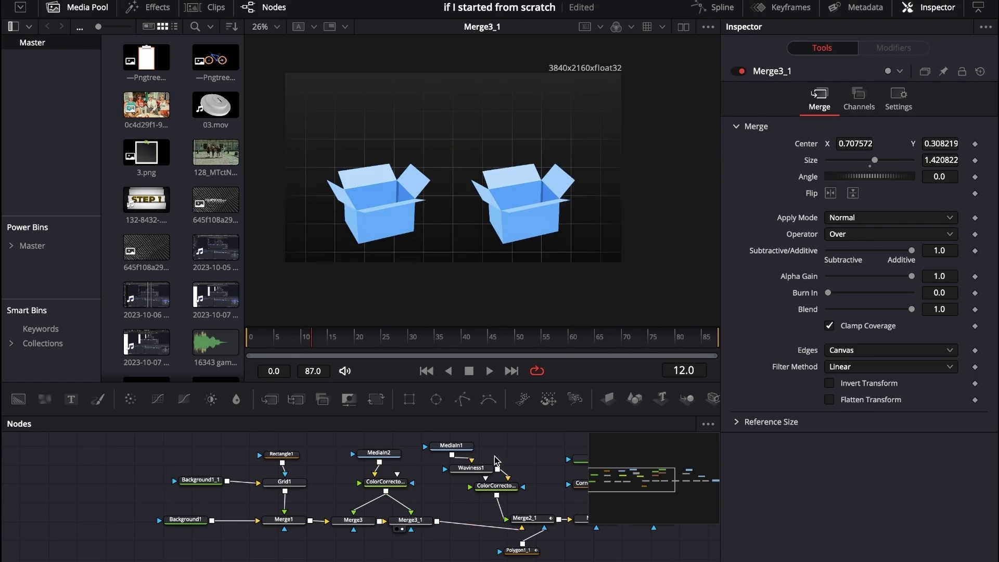
Step: Show MediaOut1 in the viewer and examine the CornerPositioner1 node that fits the Text node to the first box
scroll(496, 460, "right", 2)
key("ctrl+s")
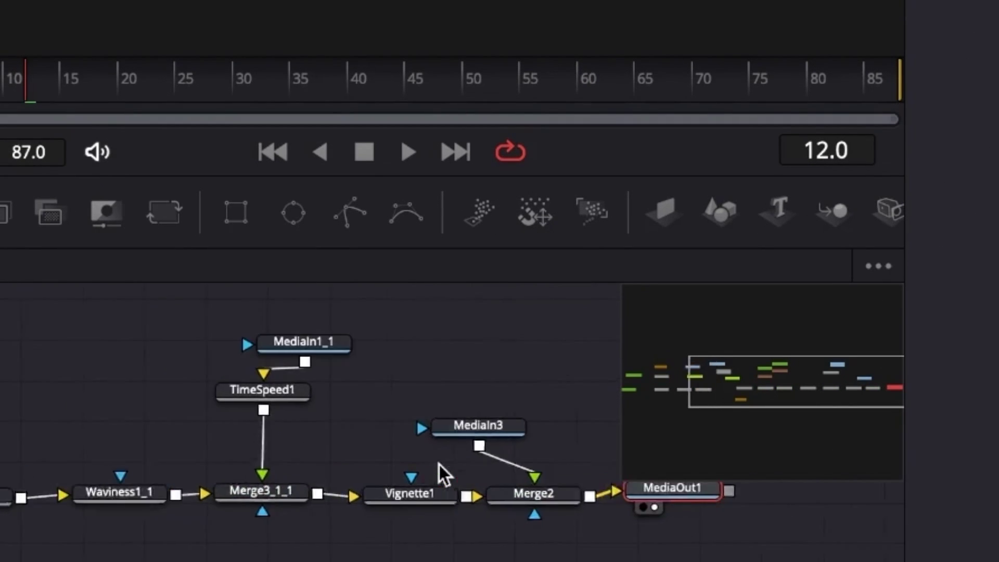
left_click(497, 362)
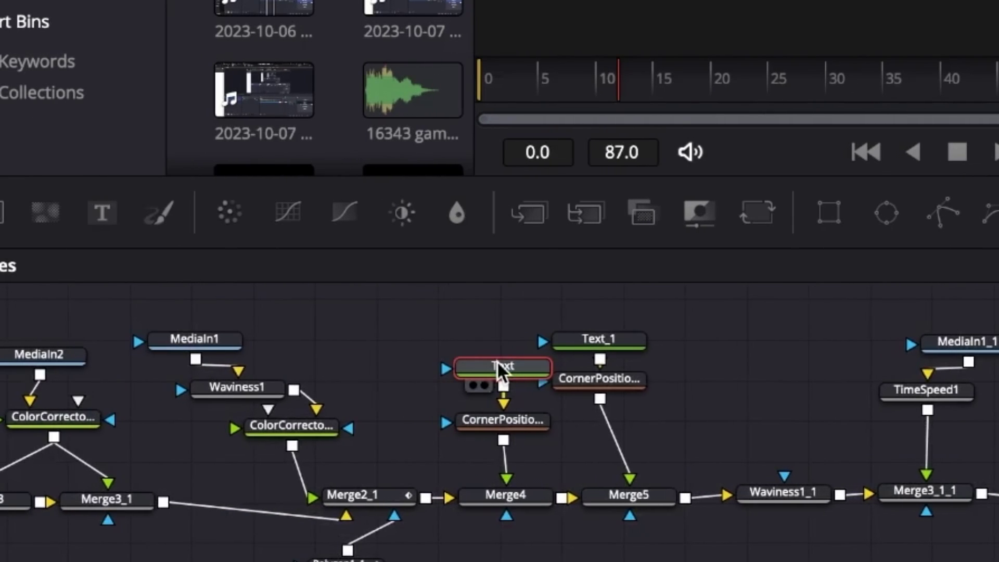
left_click_drag(497, 362, 455, 353)
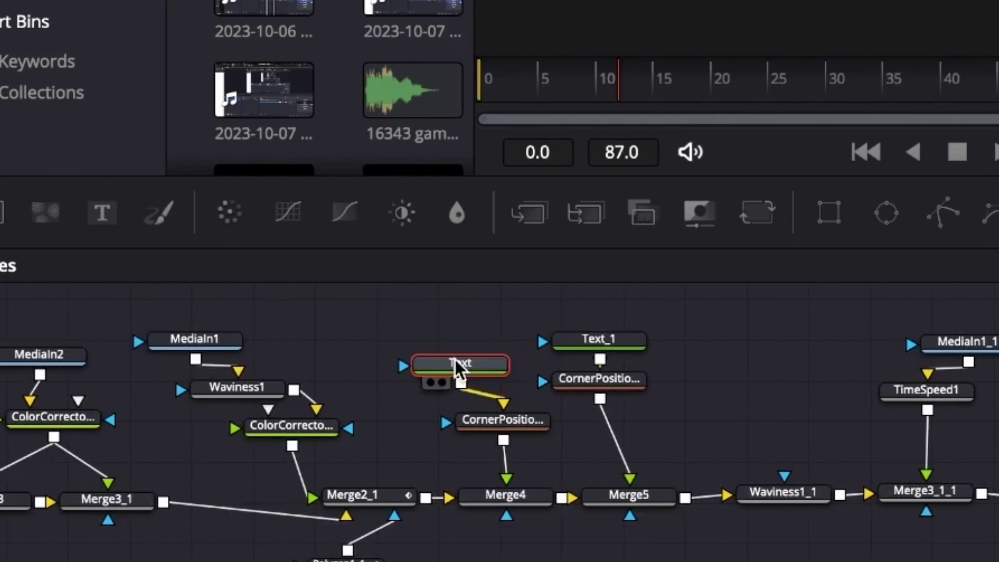
left_click(503, 417)
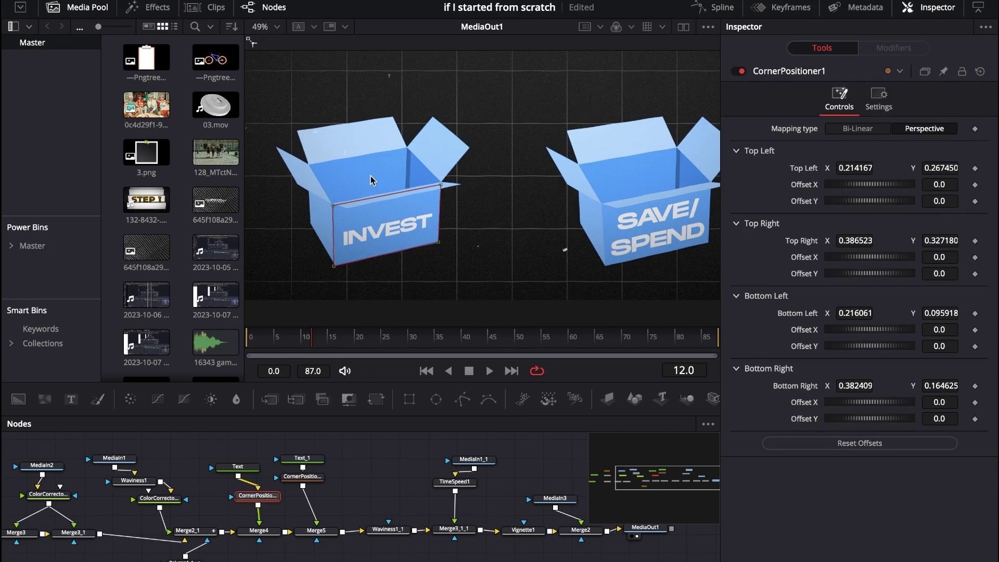
Step: Examine the text and font settings of the Text node for INVEST and the Text_1 node for SAVE/SPEND
left_click(237, 467)
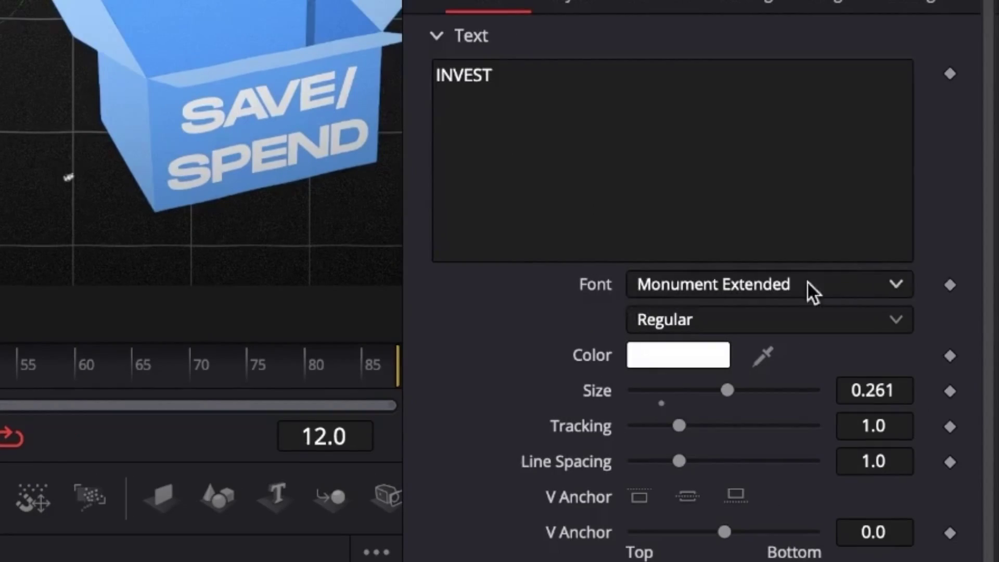
left_click(767, 318)
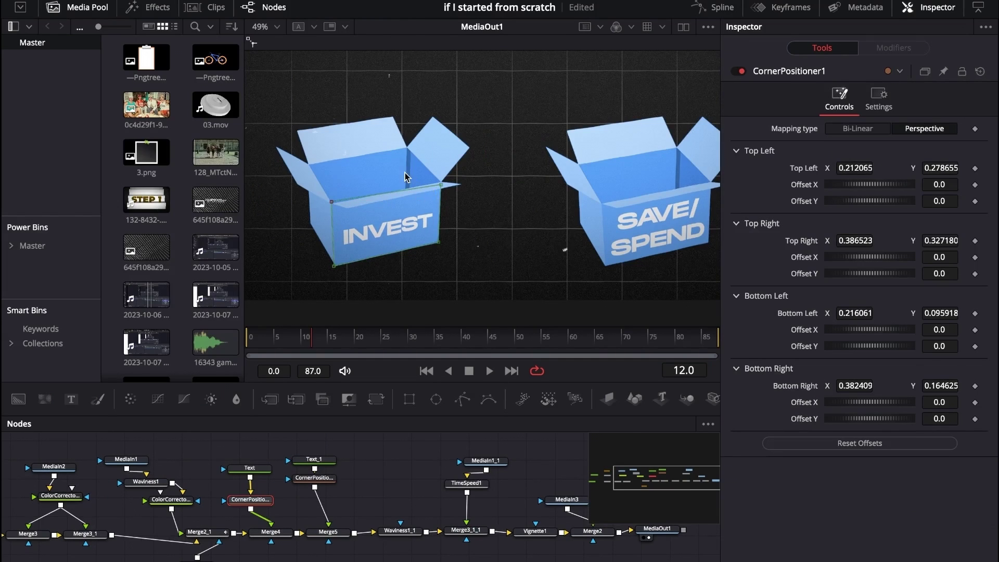
left_click(314, 459)
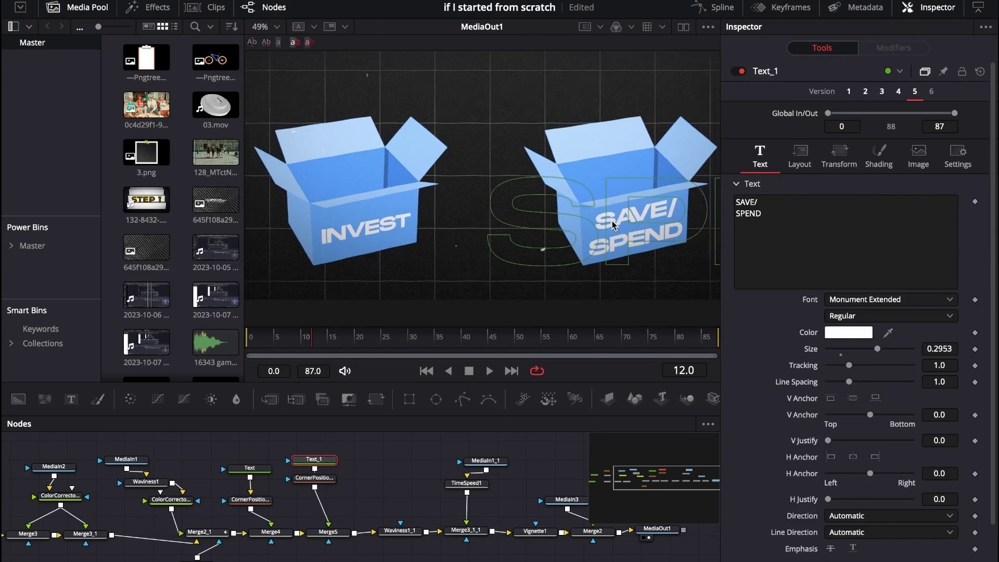
Step: Examine the CornerPositioner1_1 node behind the SAVE/SPEND text and the settings of the Waviness1_1 node
scroll(612, 225, "right", 2)
left_click(300, 476)
scroll(324, 500, "right", 4)
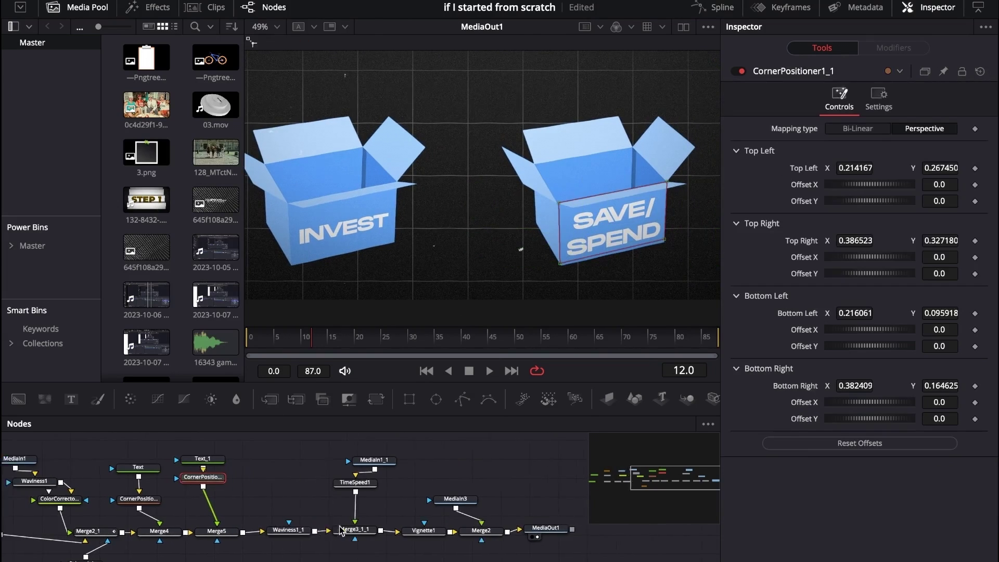
left_click(313, 530)
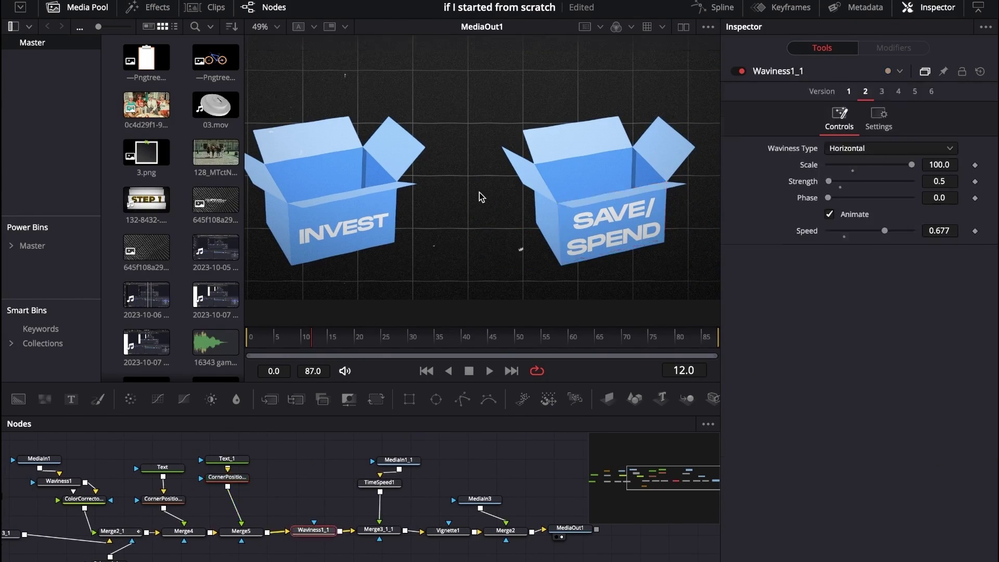
Step: Show the dollar bill's Waviness1 and ColorCorrector1 nodes in the viewer and examine their settings
scroll(475, 197, "down", 3)
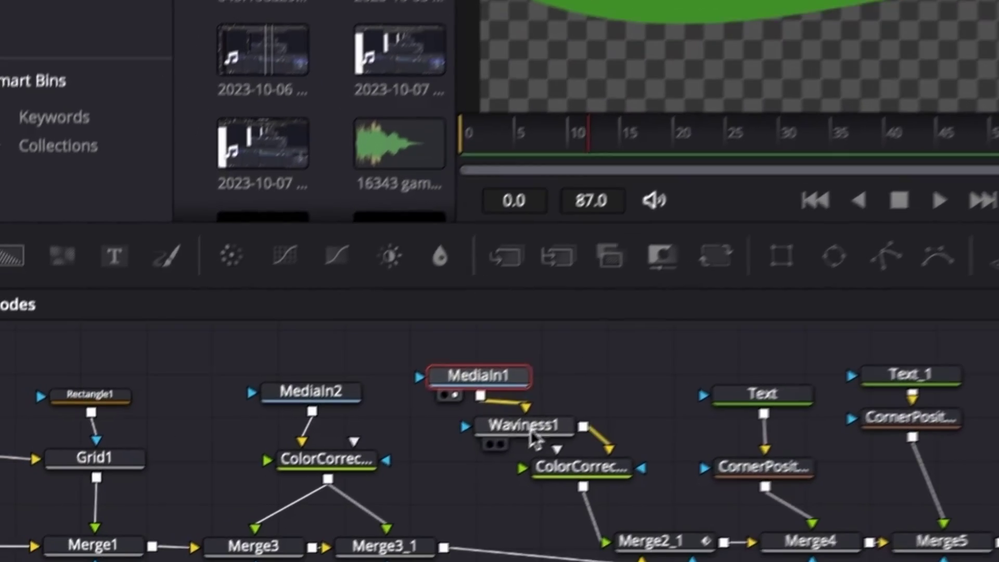
left_click(388, 547)
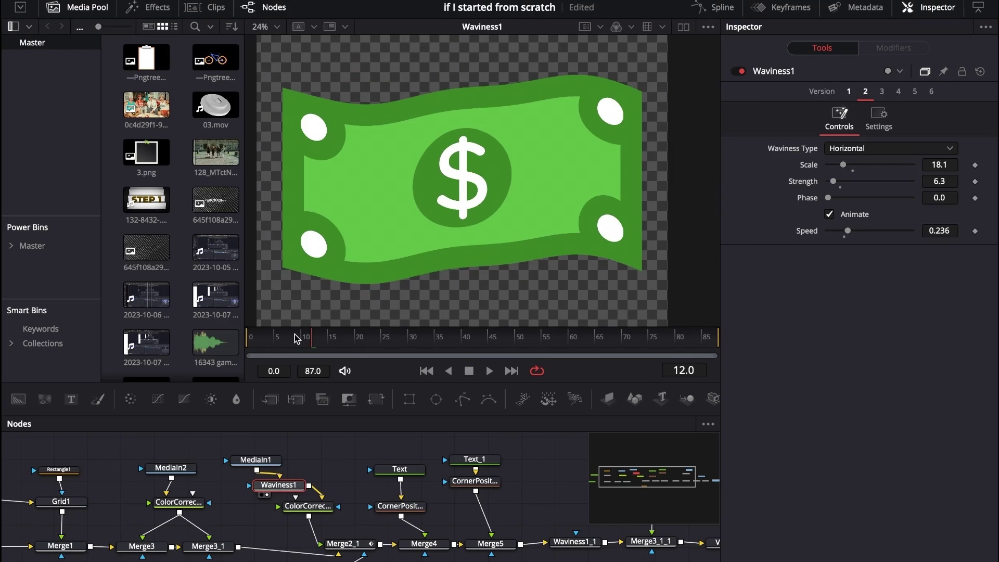
left_click(530, 124)
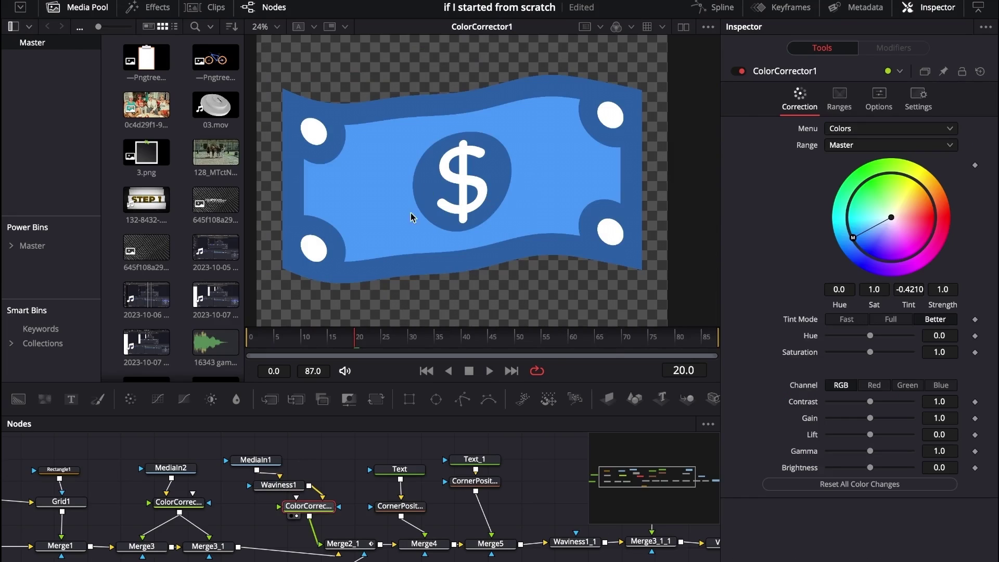
Step: Show Merge2_1 in the viewer and scrub the timeline to review the dollar bill's keyframed drop into the second box
left_click(348, 545)
key("2")
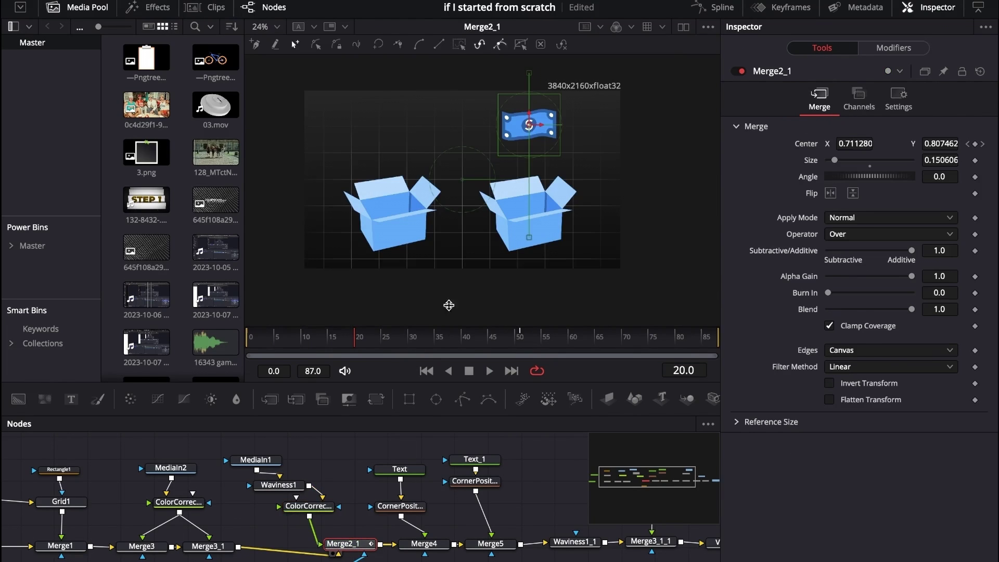
left_click_drag(313, 341, 477, 341)
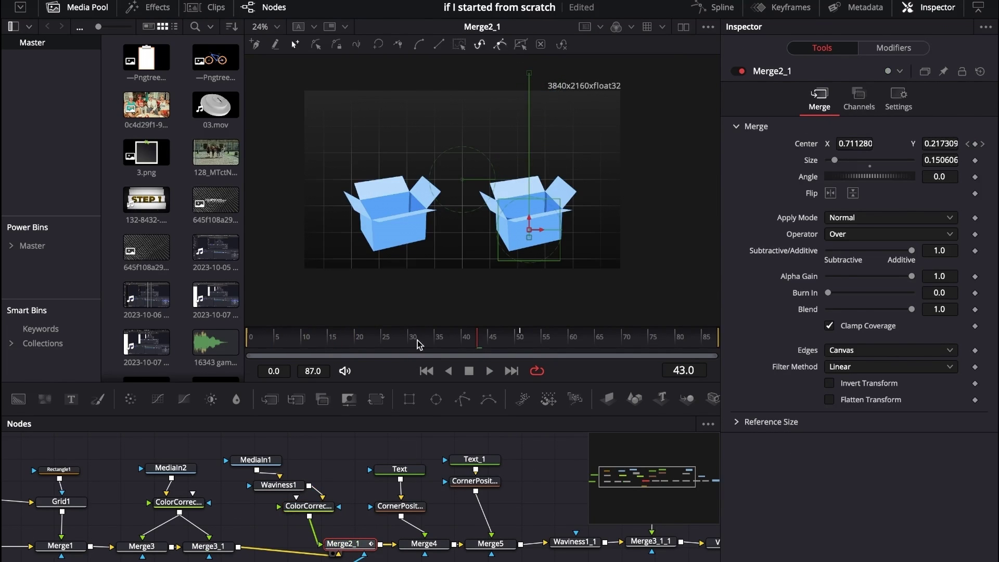
left_click(360, 342)
left_click_drag(361, 342, 229, 343)
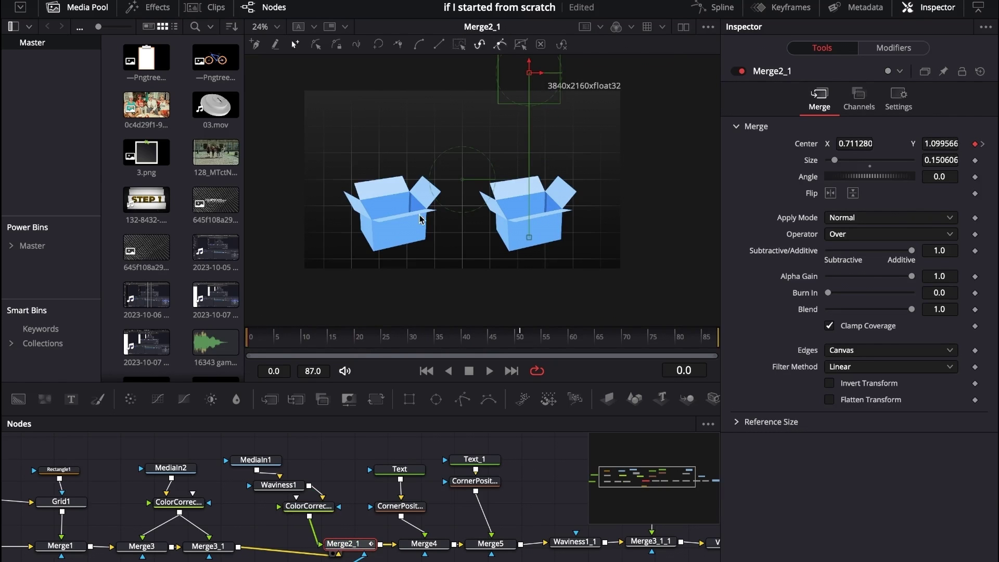
Step: Examine the Polygon1_1 mask around the second box's opening and scrub through the dollar bill falling behind its edge
left_click_drag(519, 341, 524, 339)
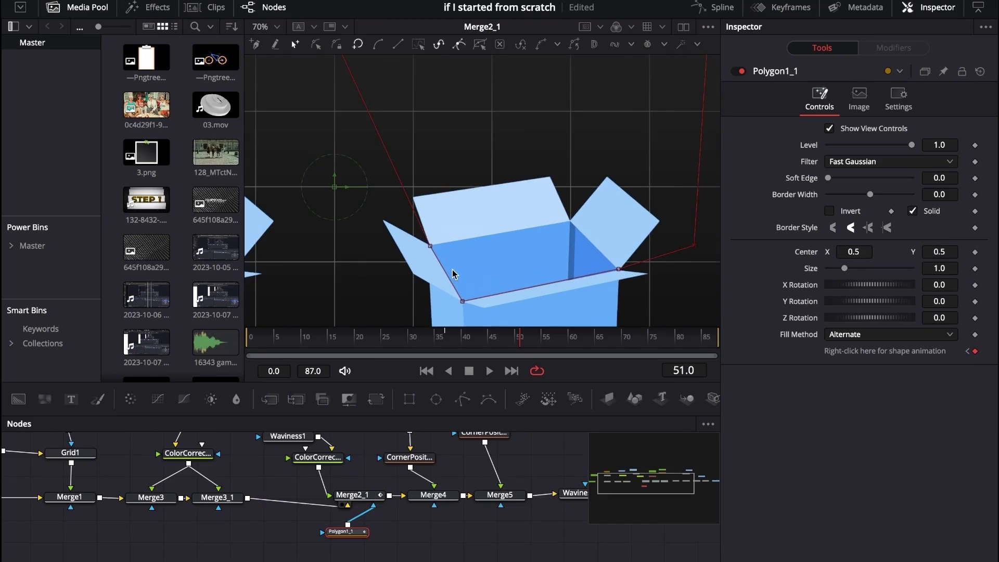
scroll(453, 274, "down", 3)
left_click_drag(359, 532, 381, 536)
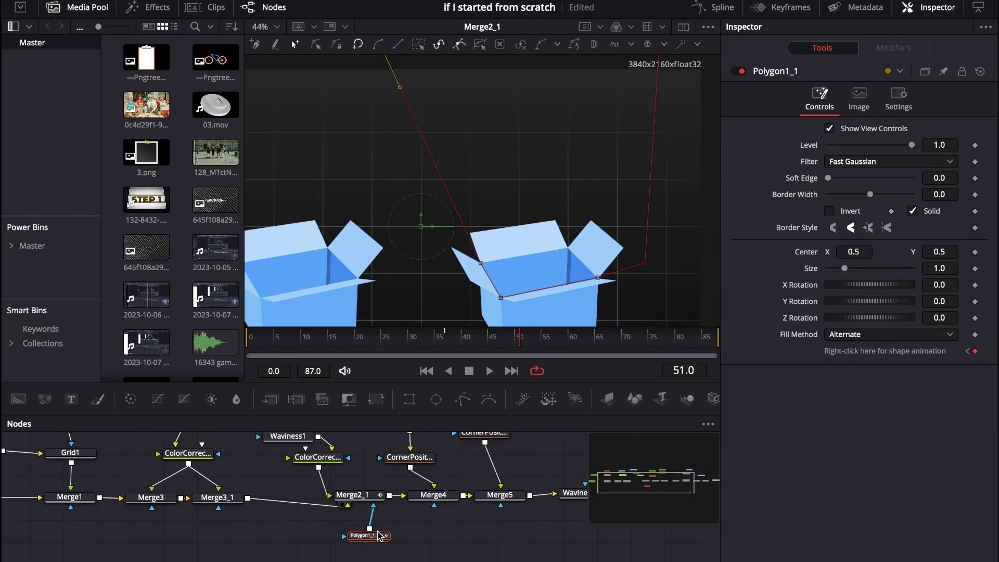
left_click(367, 498)
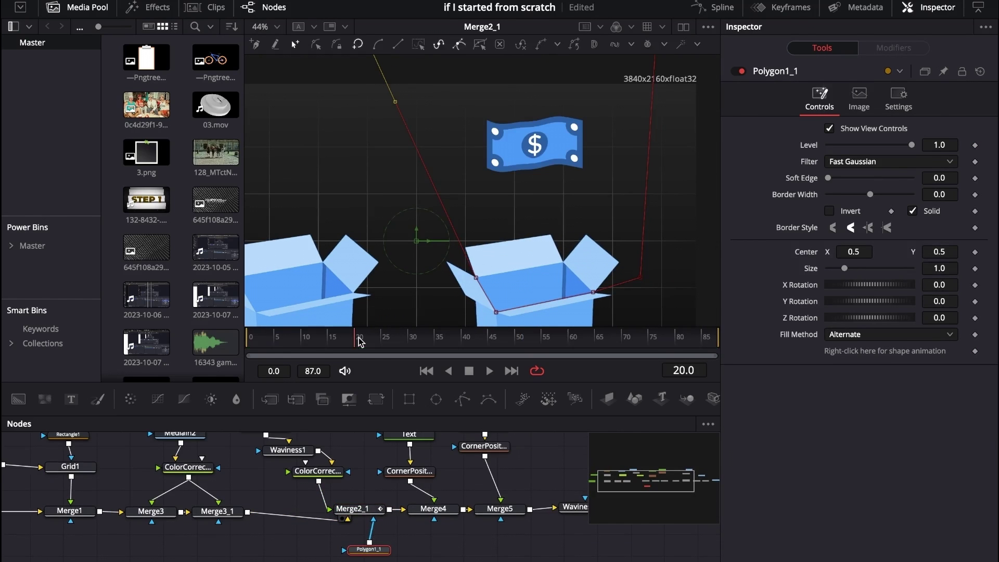
left_click(379, 338)
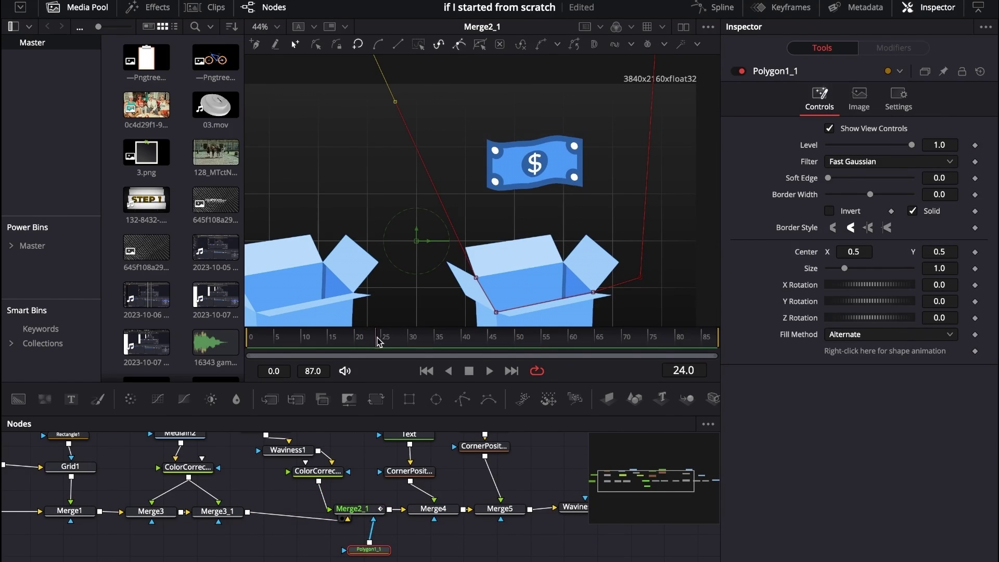
left_click_drag(378, 341, 482, 343)
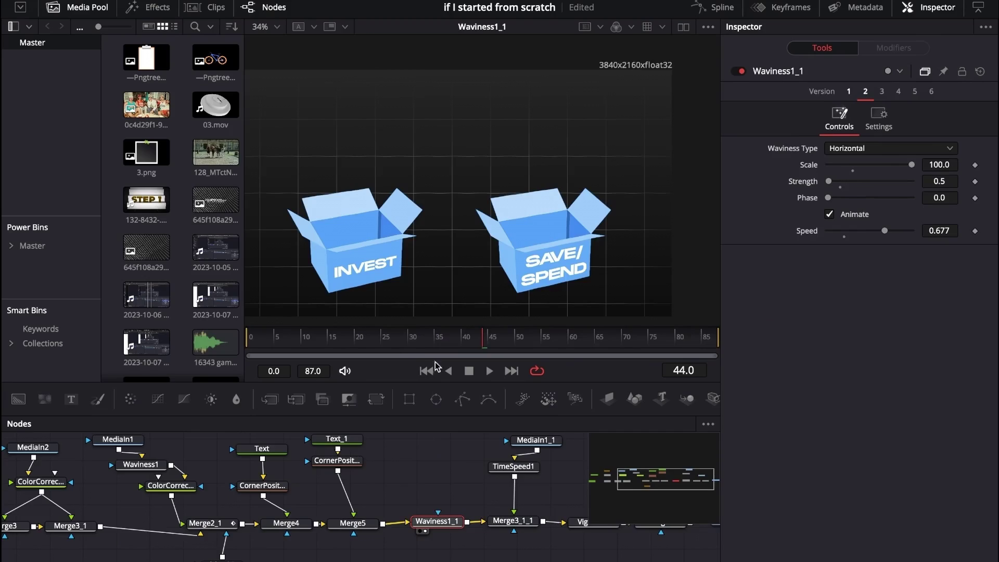
Step: Preview the Waviness1_1 wobble and scrub through the MediaIn1_1 texture clip and its TimeSpeed1 node
left_click_drag(321, 340, 462, 339)
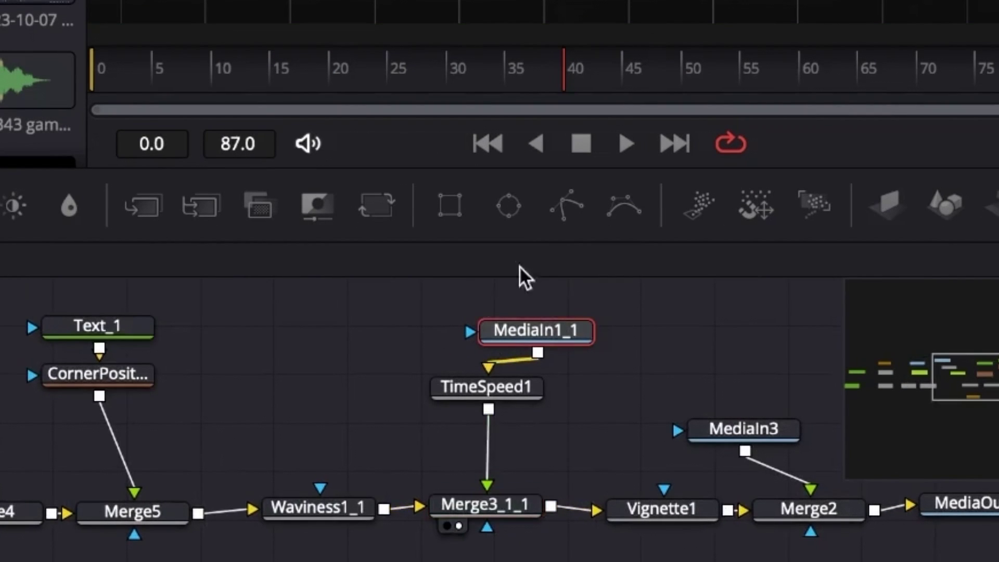
key("2")
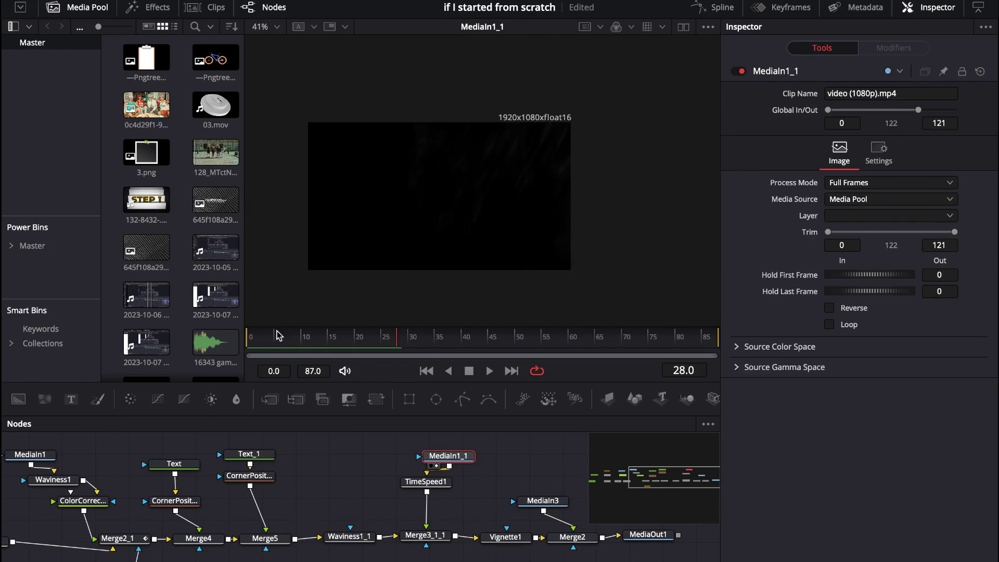
left_click_drag(277, 334, 246, 333)
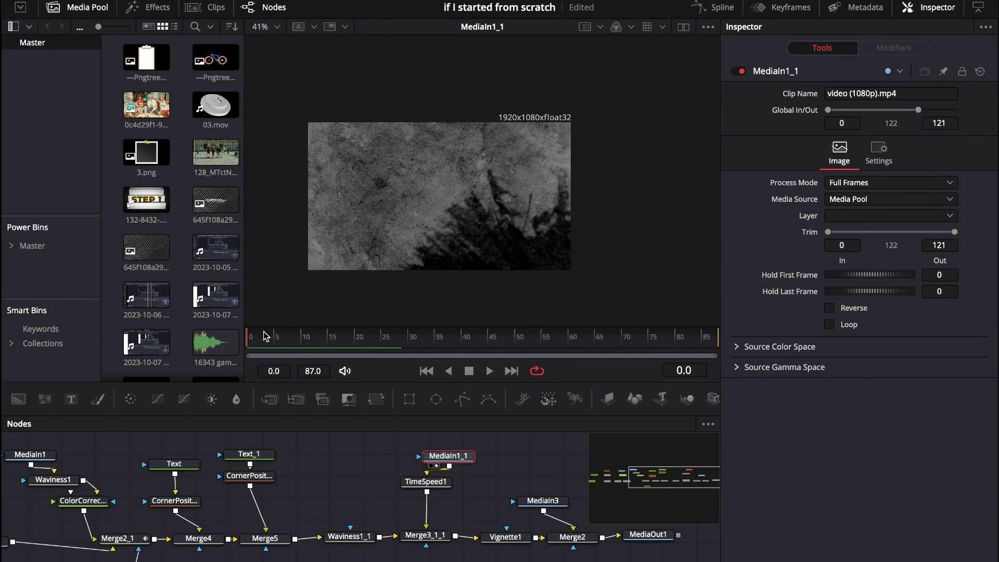
left_click_drag(324, 346, 358, 346)
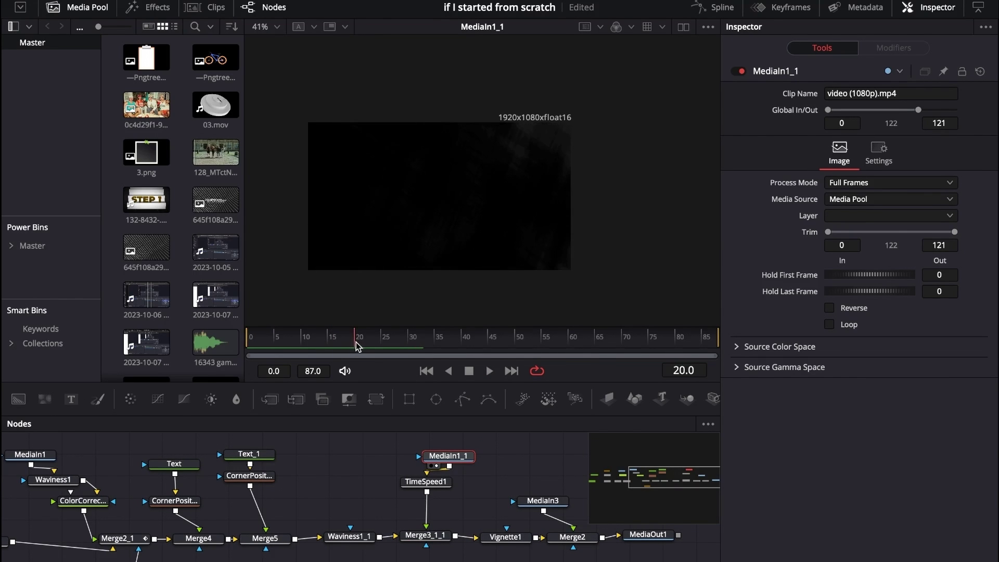
left_click_drag(358, 346, 368, 346)
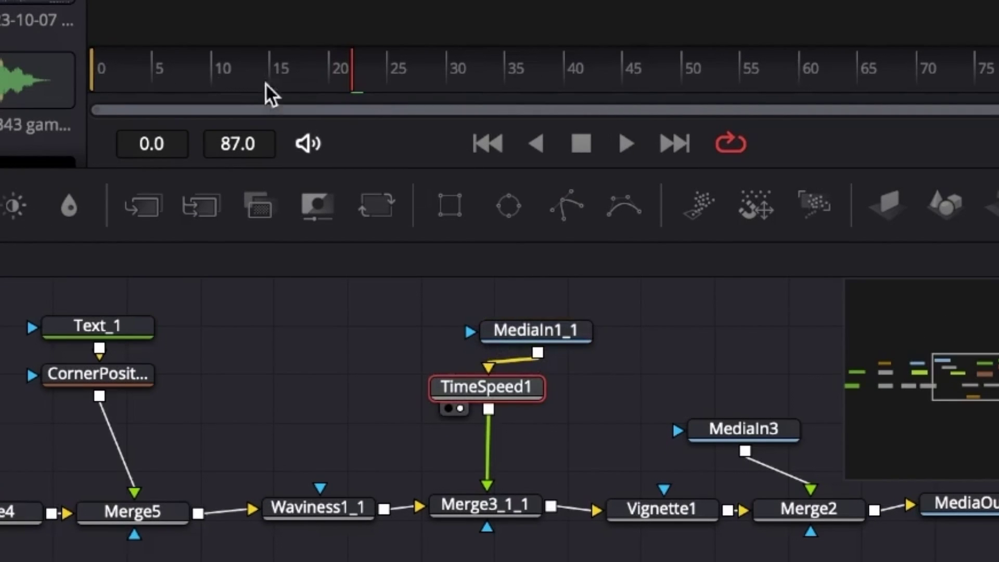
left_click_drag(205, 79, 134, 77)
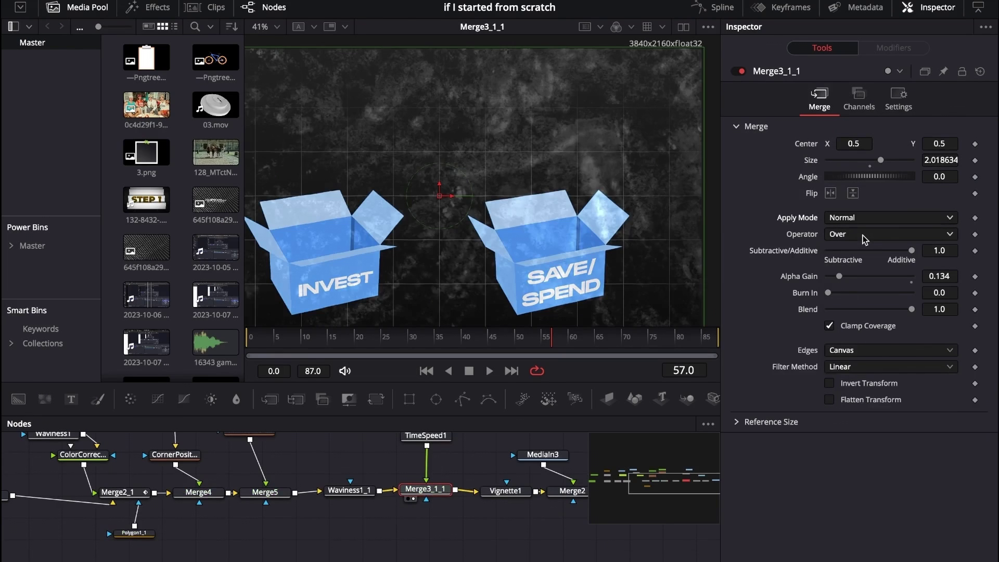
Step: Play the Merge3_1_1 texture overlay in Normal mode and set its Apply Mode back to Screen, previewing frame 38
key("space")
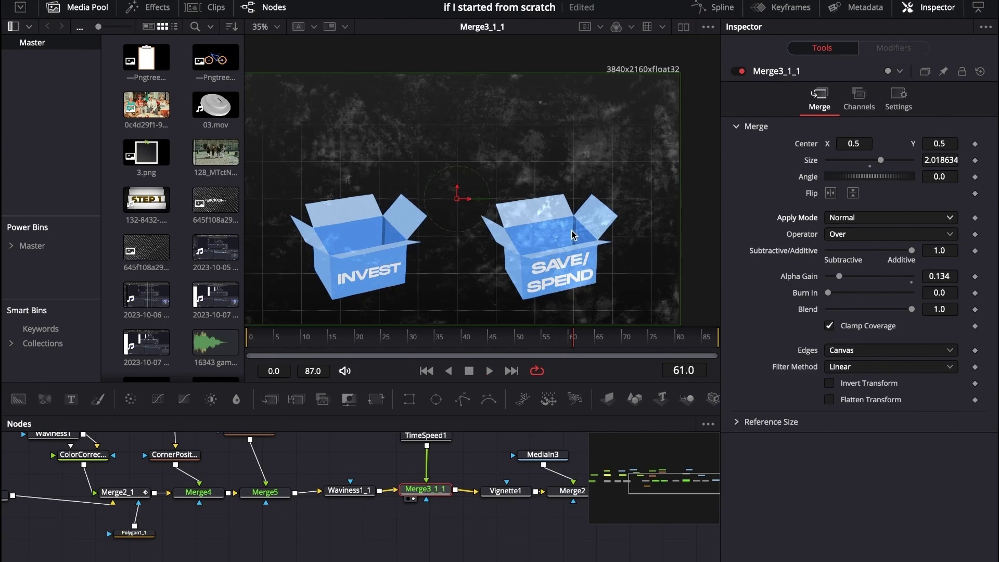
key("space")
left_click(881, 253)
left_click(451, 340)
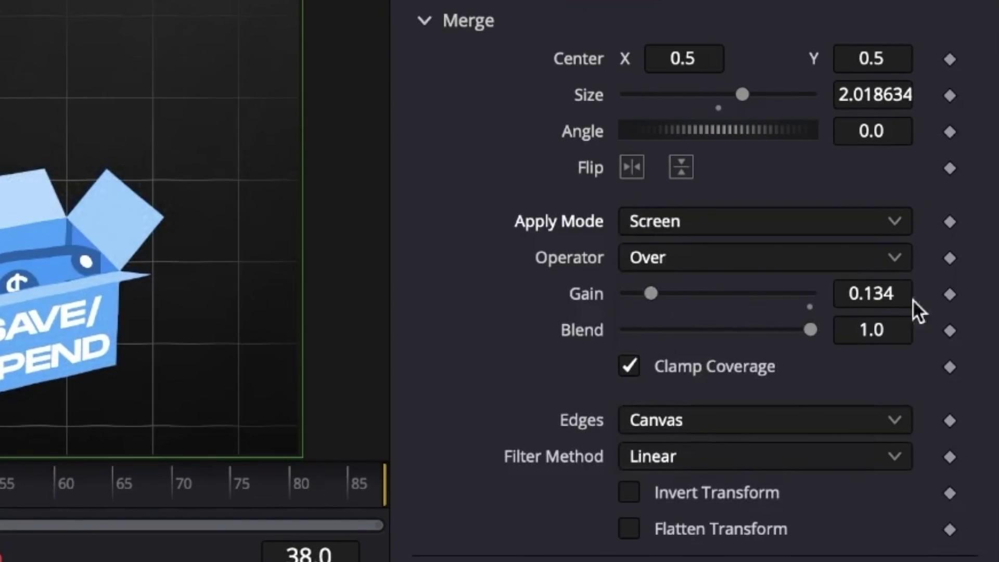
Step: Examine the Vignette1 node and the Merge2 node after it, and scrub through the connected MediaIn3 overlay clip
left_click(460, 492)
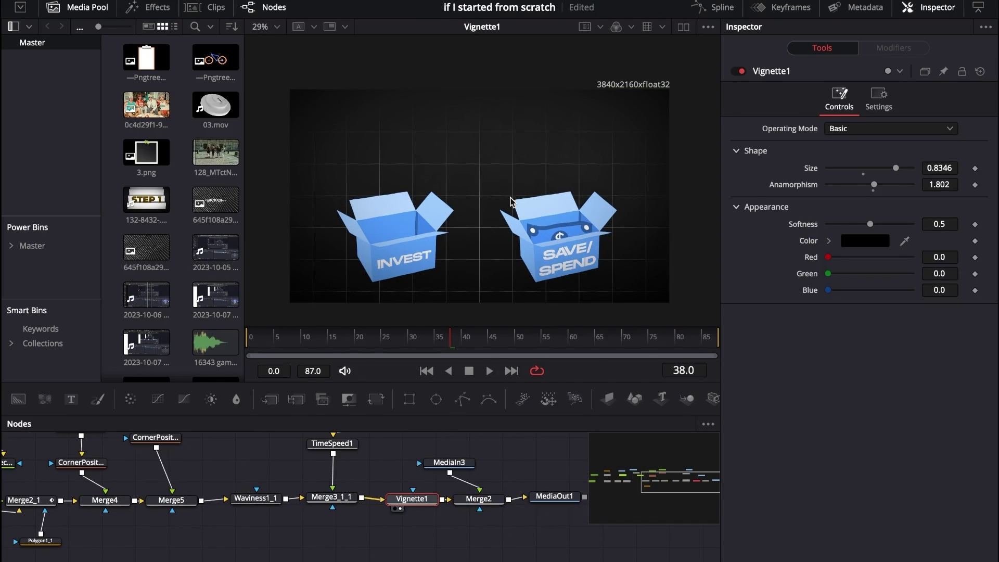
left_click(477, 499)
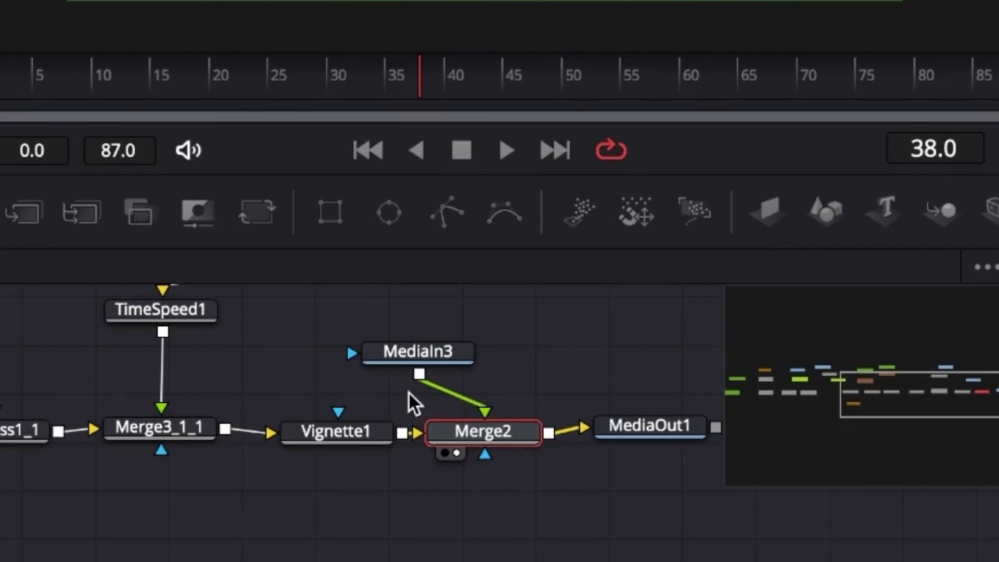
scroll(445, 480, "right", 3)
scroll(446, 480, "down", 2)
scroll(408, 391, "up", 2)
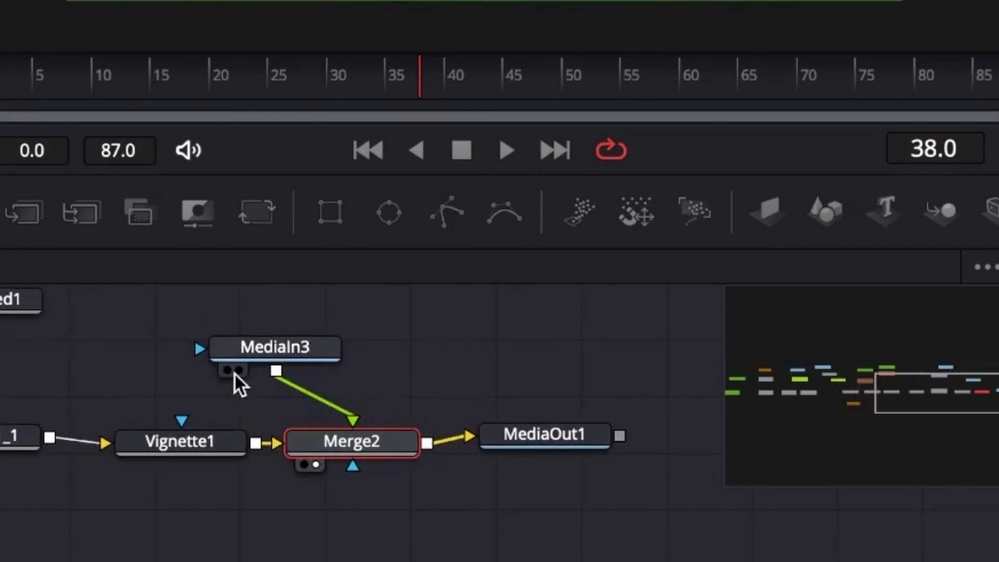
scroll(234, 372, "up", 1)
left_click(276, 387)
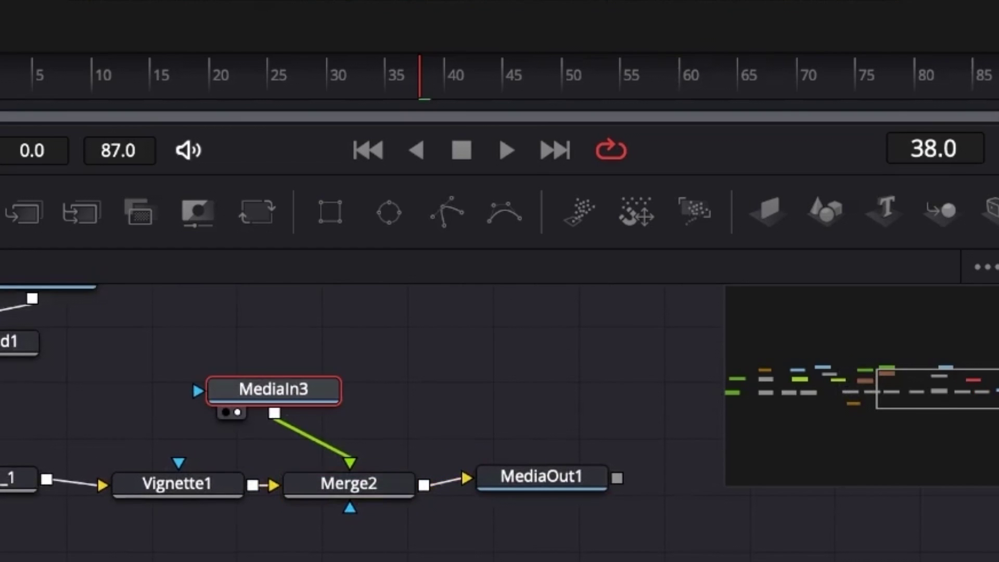
left_click(192, 83)
left_click_drag(348, 341, 437, 341)
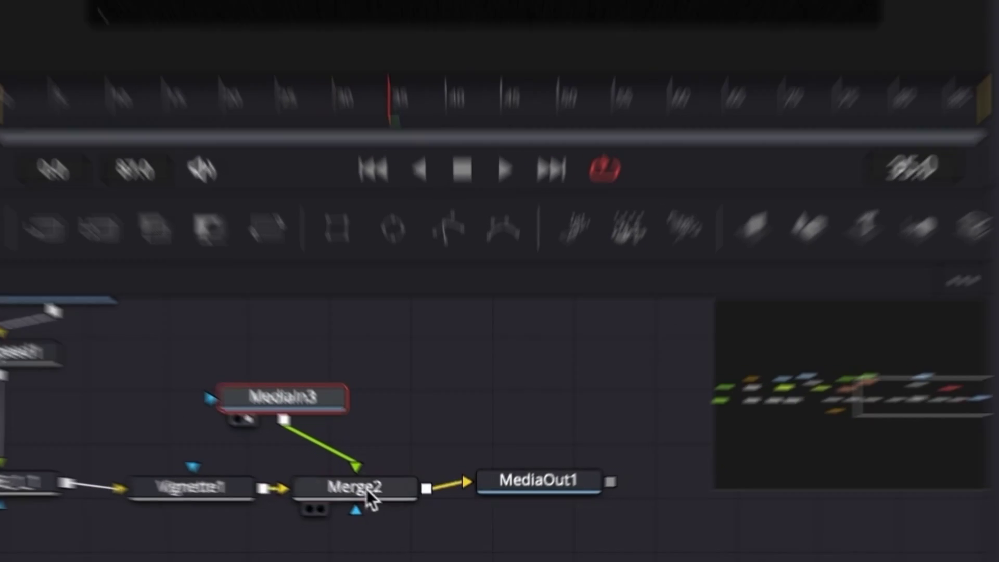
Step: Check the Apply Mode choice of Merge2 and preview the finished composition at MediaOut1
left_click(366, 492)
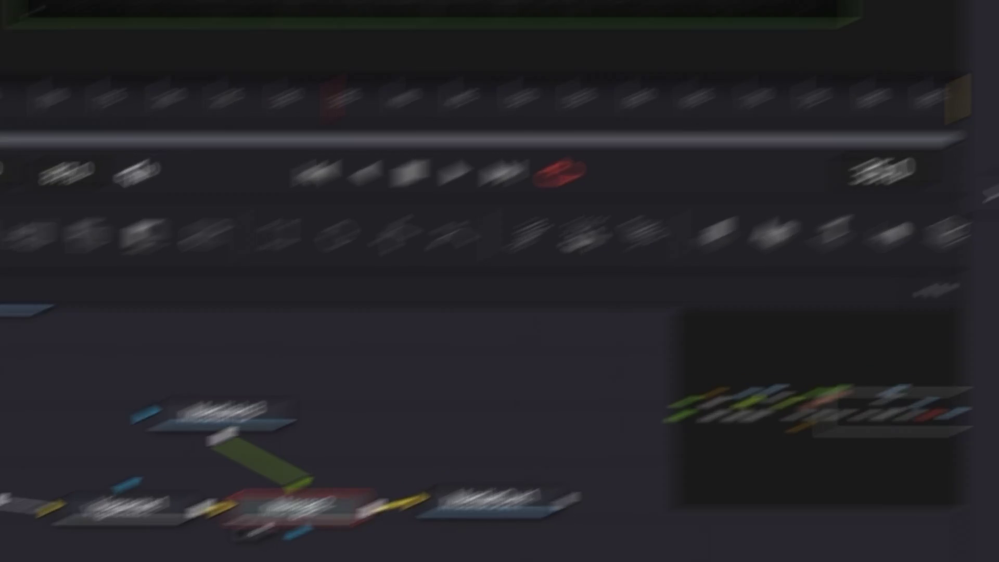
left_click(758, 83)
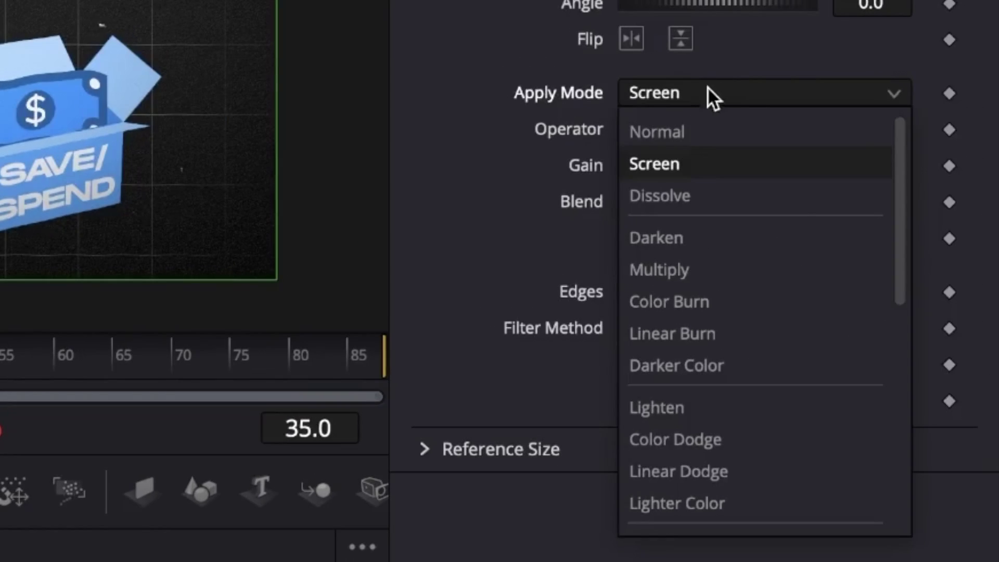
left_click(703, 86)
left_click(503, 479)
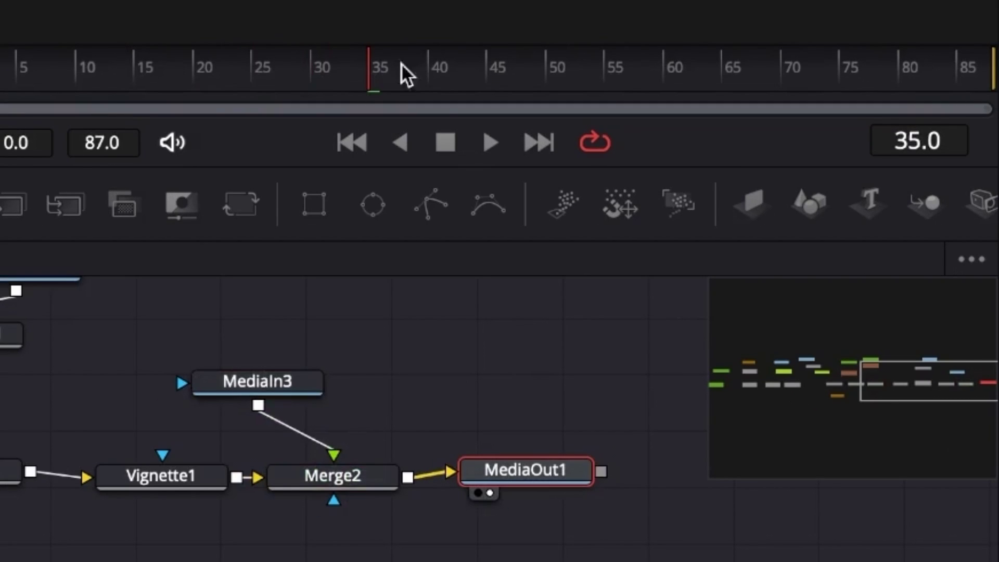
left_click(458, 70)
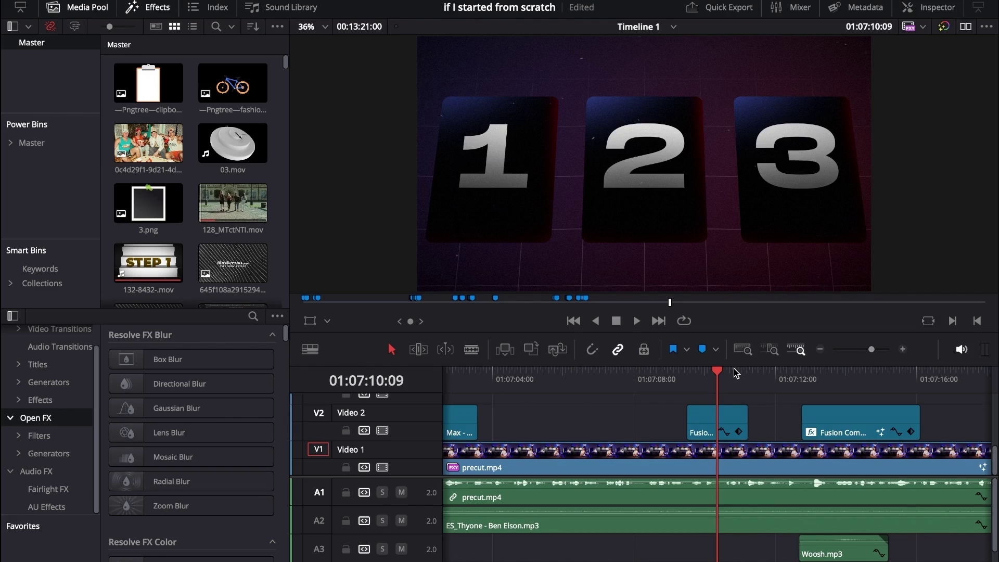
Step: Scrub through the Fusion clip with the 1, 2, 3 cards on the Video 2 track of the edit timeline
scroll(579, 380, "right", 3)
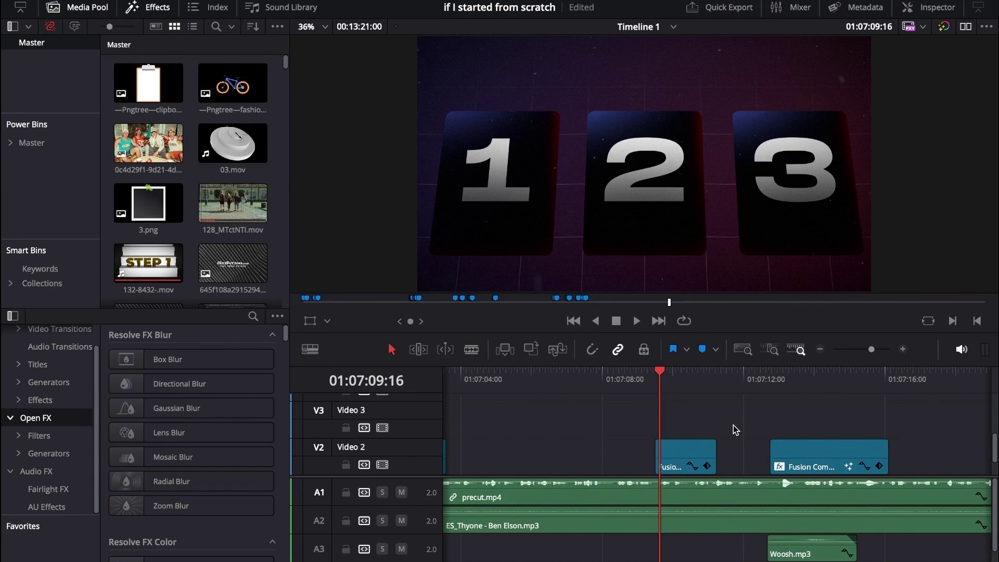
scroll(733, 425, "right", 2)
mouse_move(572, 384)
left_mouse_down()
mouse_move(580, 385)
mouse_move(570, 391)
left_mouse_up()
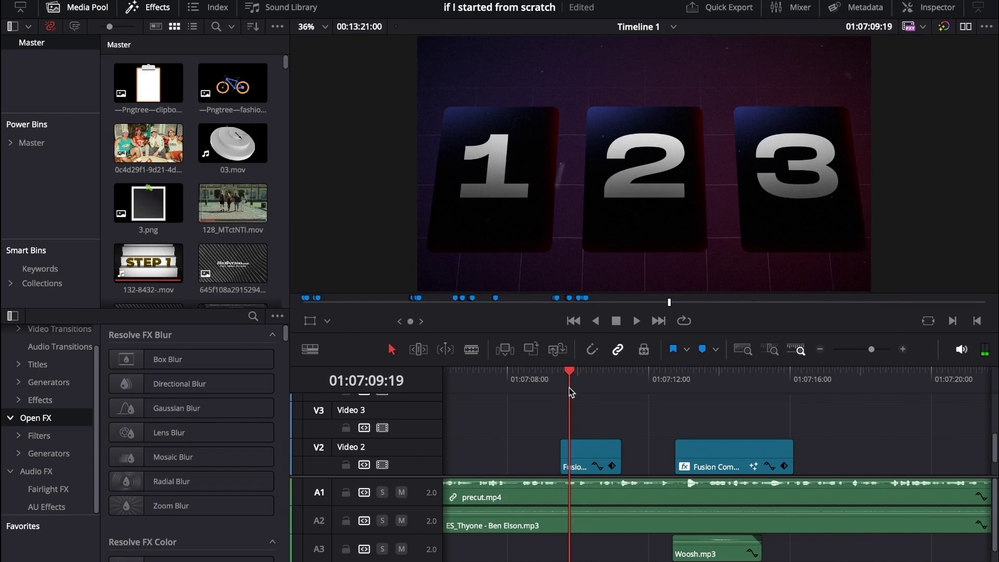
left_click_drag(571, 392, 589, 385)
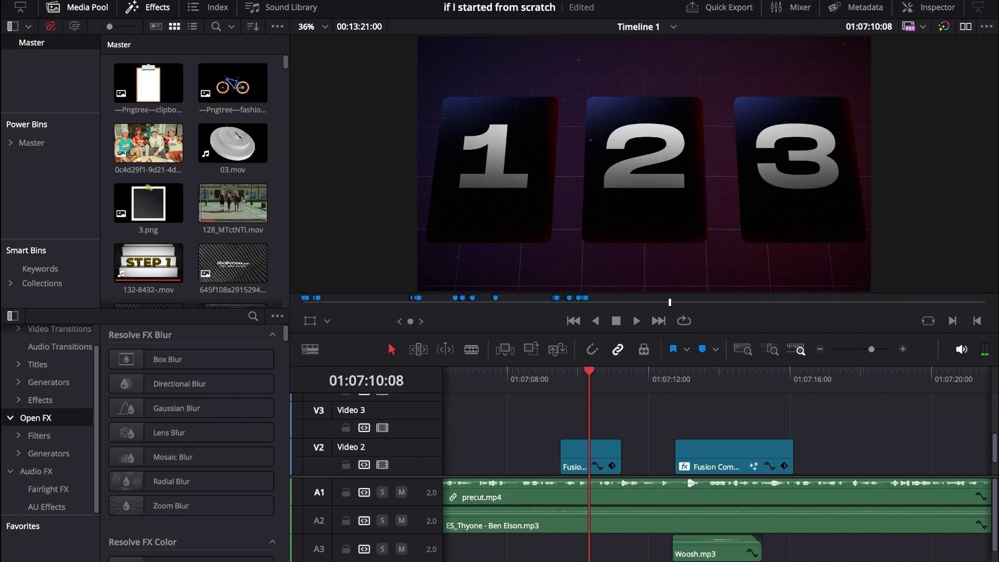
Step: Open the 1, 2, 3 cards clip on the Fusion page and look over the groups of nodes that build the cards
key("shift+5")
scroll(436, 530, "left", 8)
scroll(436, 530, "down", 1)
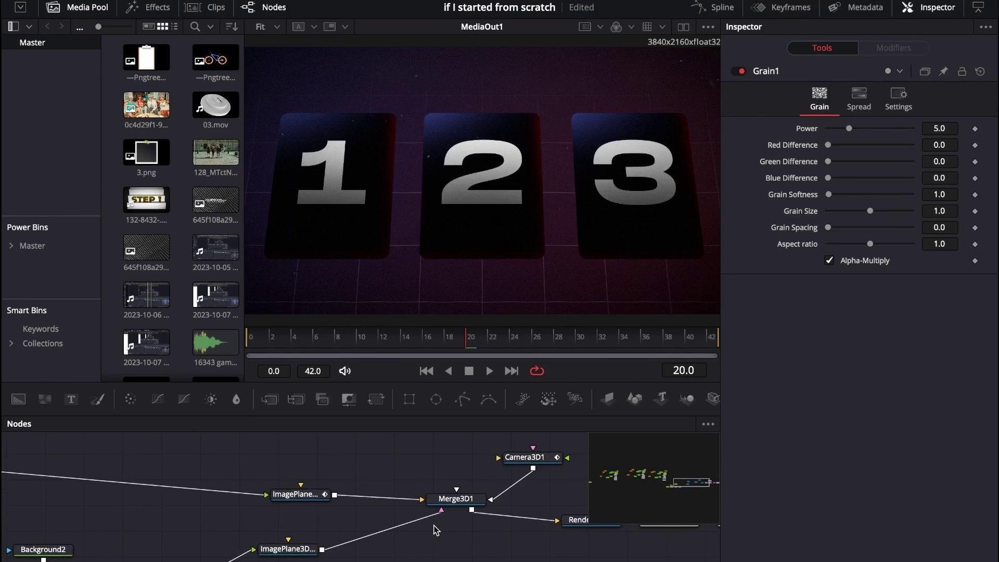
scroll(436, 530, "up", 3)
scroll(435, 530, "down", 10)
scroll(436, 530, "left", 5)
scroll(436, 531, "up", 5)
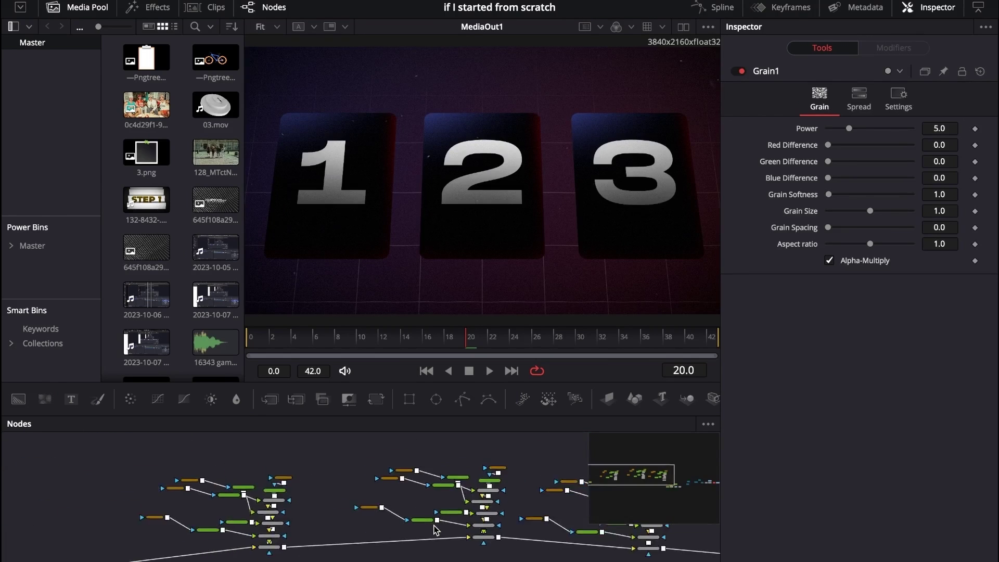
Step: Select each of the three card node groups in turn to show which nodes build cards 1, 2 and 3
scroll(435, 530, "down", 4)
scroll(436, 530, "right", 3)
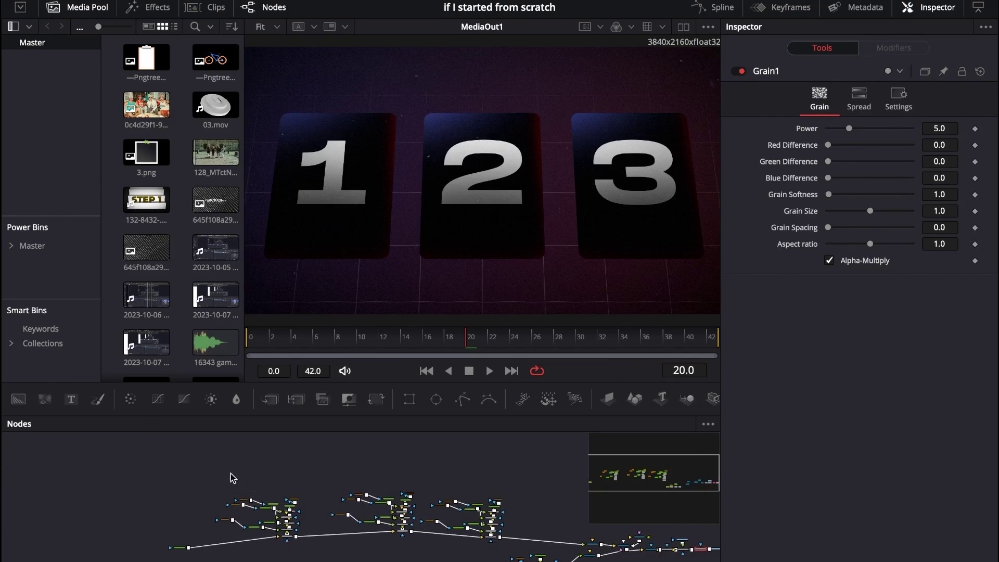
left_click_drag(232, 478, 311, 560)
left_click_drag(352, 452, 413, 555)
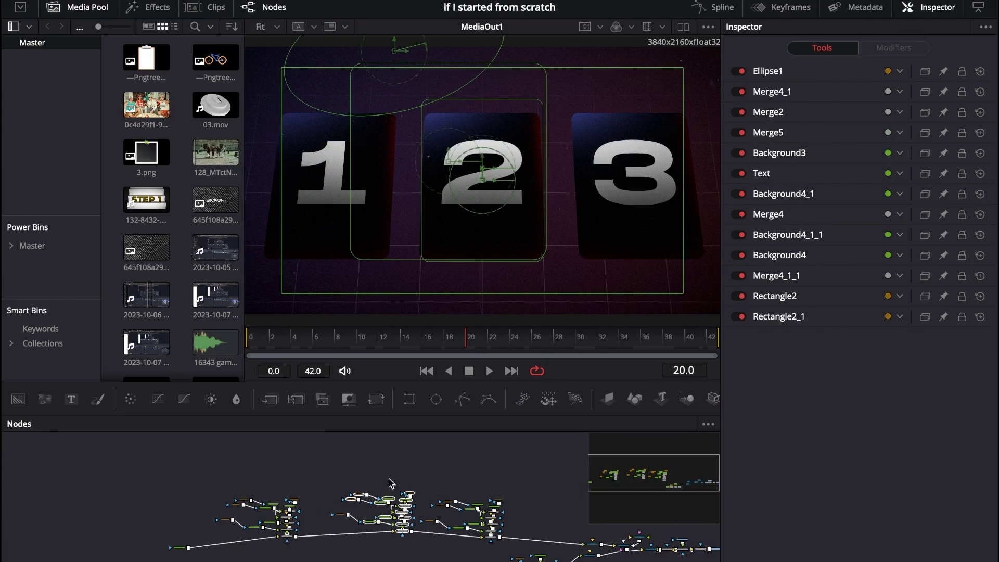
left_click_drag(436, 473, 492, 552)
scroll(468, 508, "up", 5)
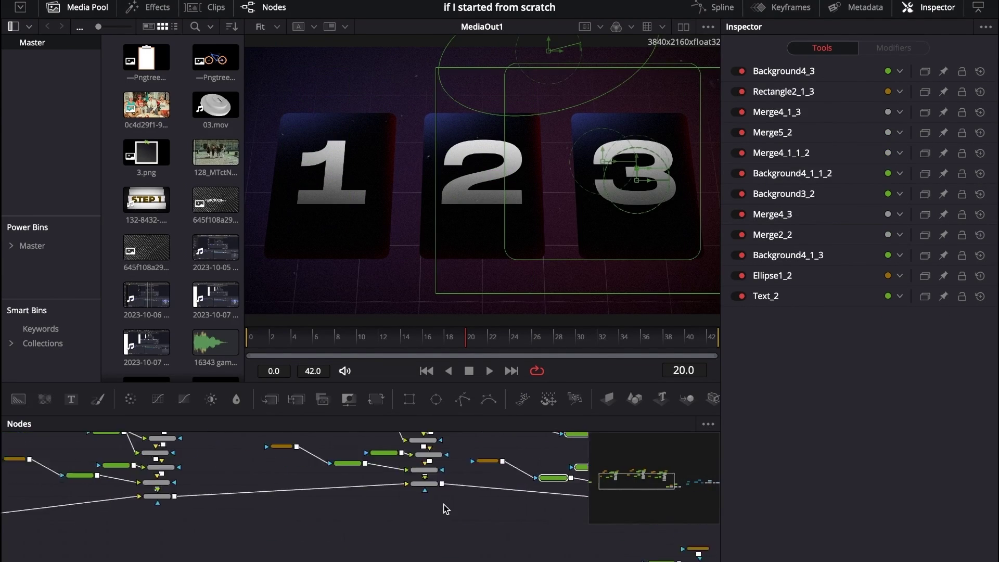
Step: Follow the merged cards downstream to the ImagePlane3D1 node and shift that node slightly in the graph
scroll(444, 509, "up", 1)
left_click(437, 502)
scroll(313, 505, "left", 3)
left_click(263, 504)
left_click(255, 506)
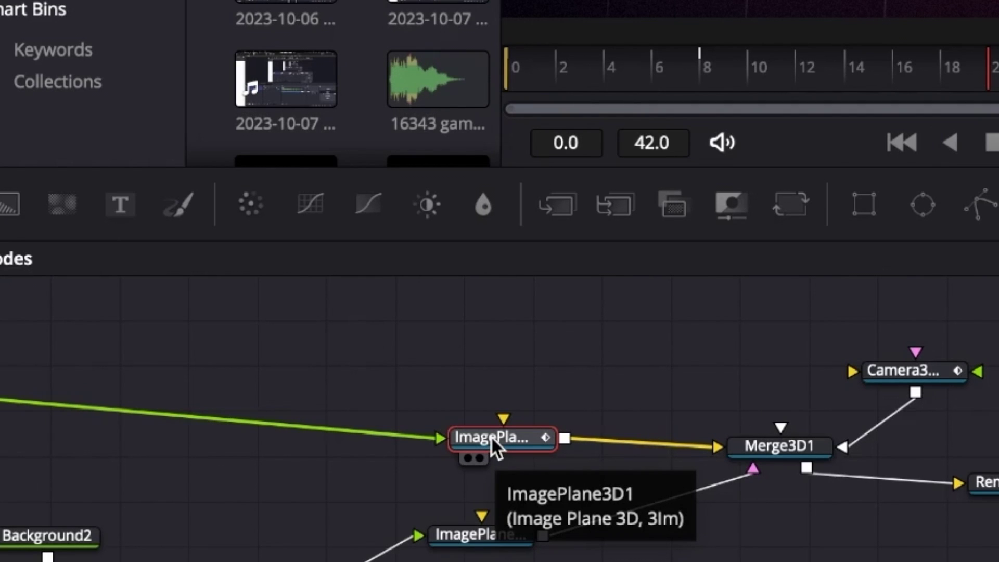
left_click_drag(534, 434, 515, 416)
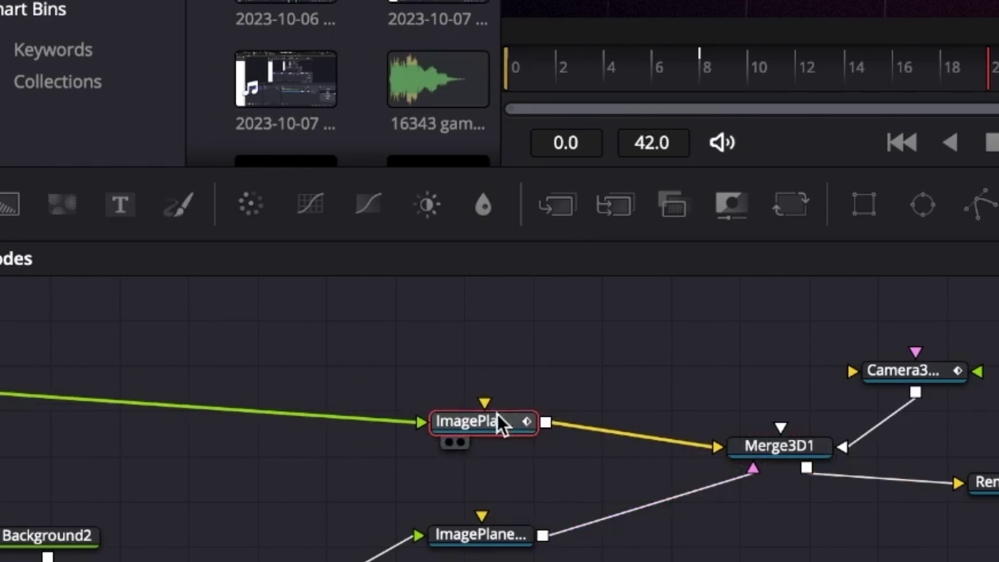
Step: Inspect the Merge3D1 node and move its connected Camera3D node further out to show their link
scroll(509, 411, "down", 1)
left_click(812, 423)
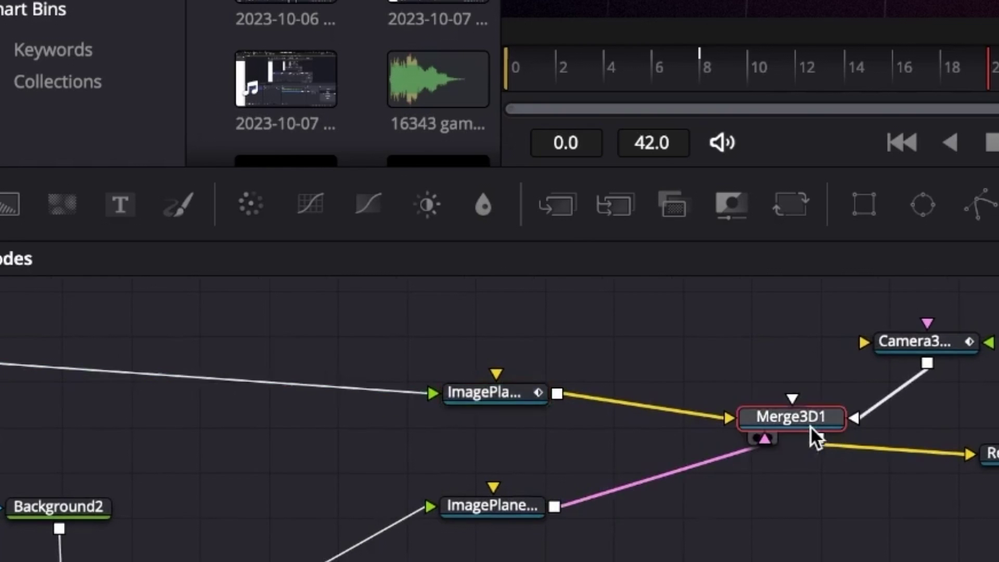
scroll(810, 425, "right", 3)
left_click_drag(779, 339, 861, 308)
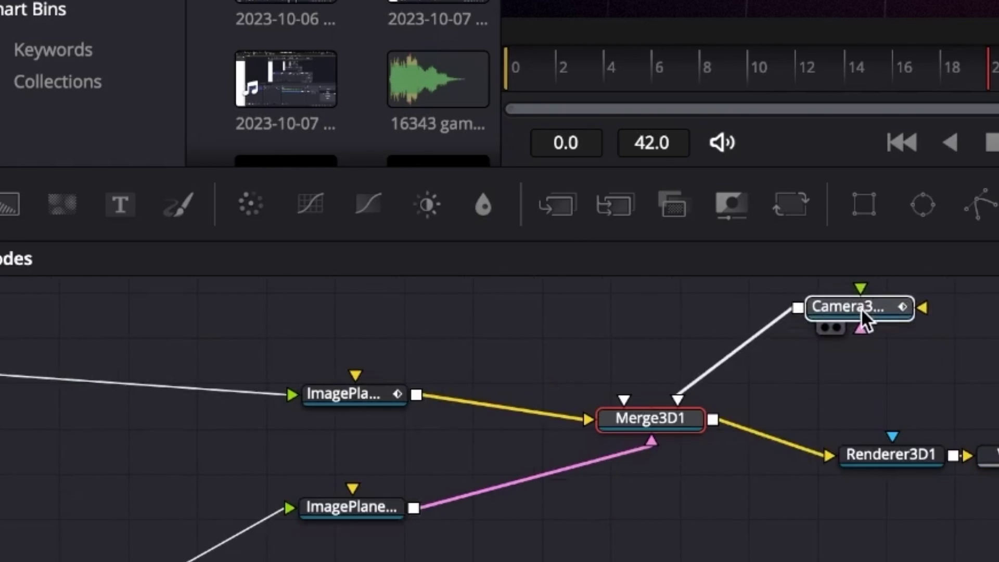
left_click(861, 308)
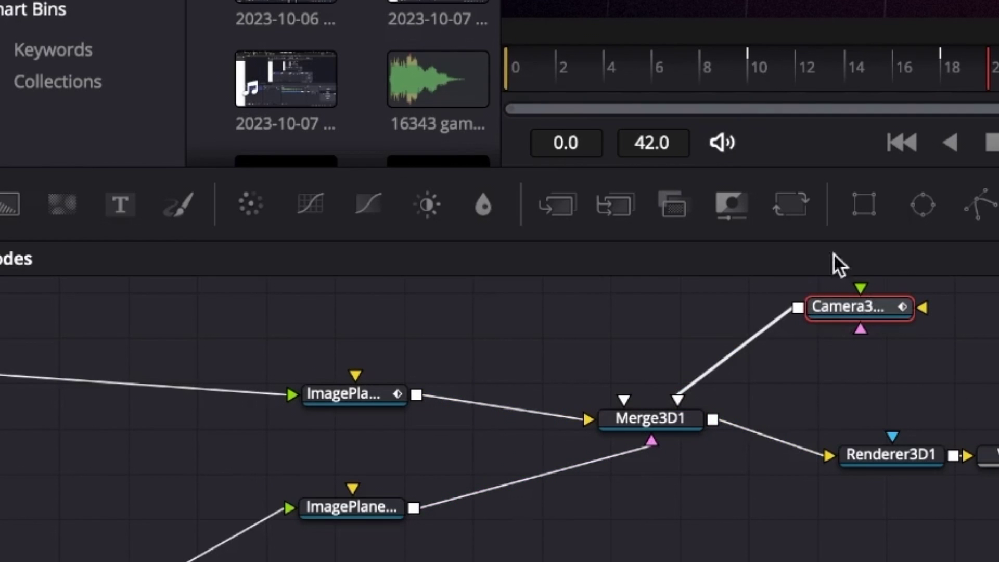
scroll(658, 416, "right", 2)
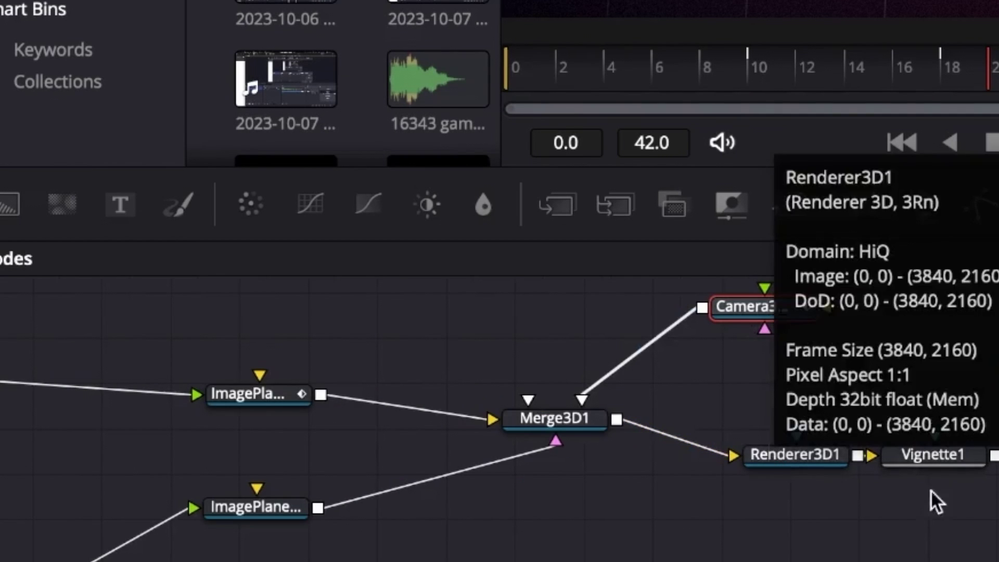
Step: Trace the flow from Merge3D1 through Renderer3D1 to the Vignette1 node
left_click(571, 418)
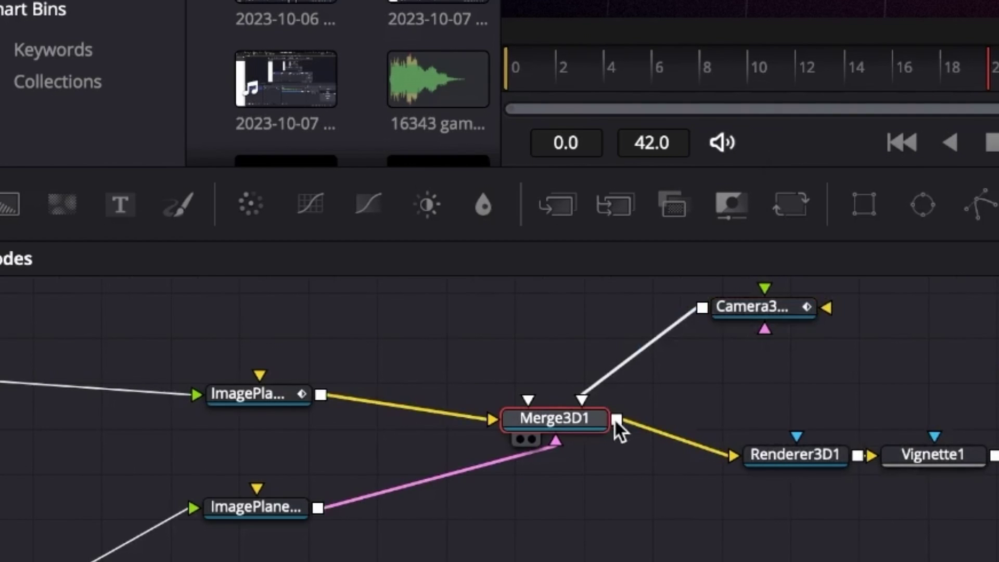
left_click(789, 456)
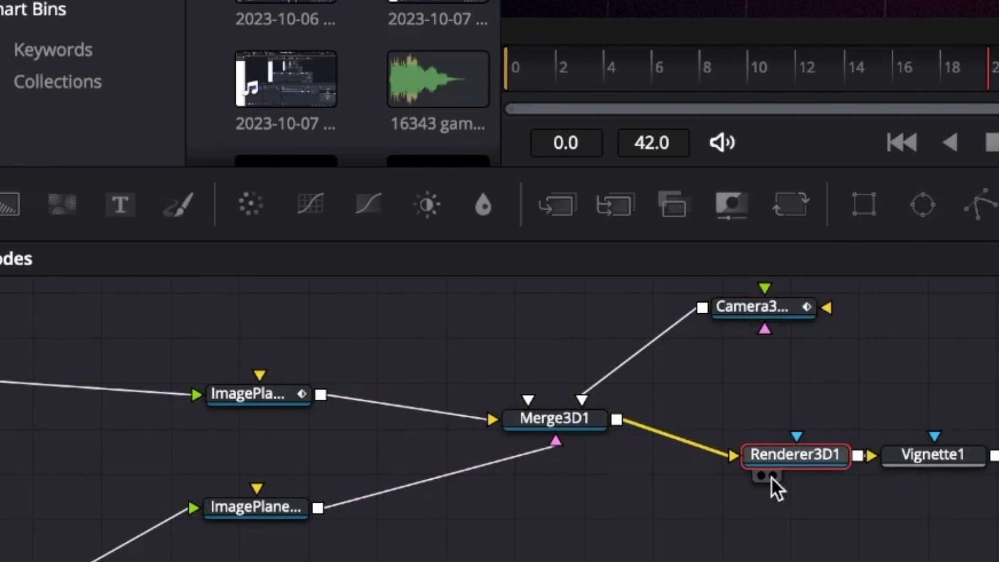
scroll(818, 471, "right", 2)
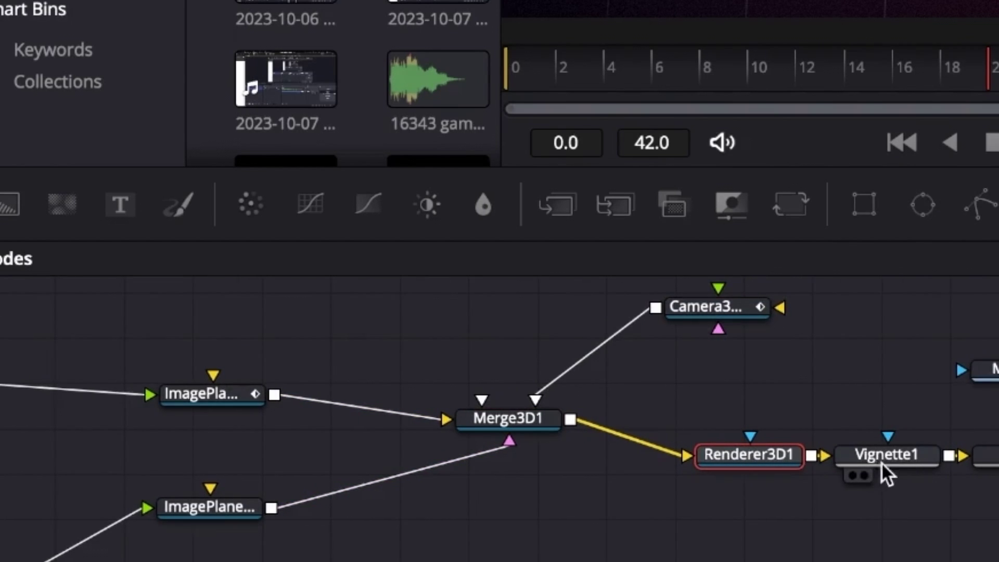
left_click(907, 461)
scroll(908, 460, "right", 7)
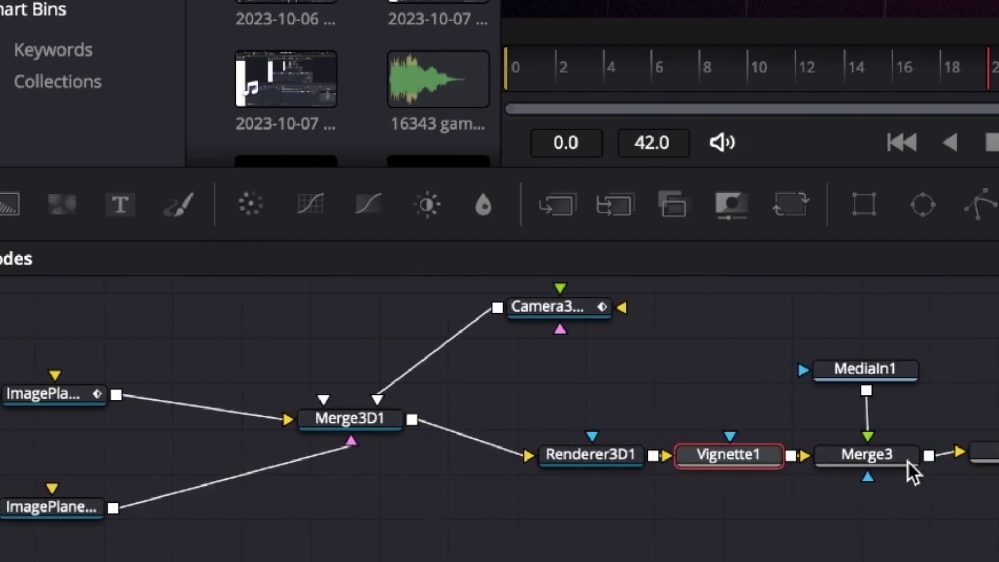
Step: Nudge the Vignette1 node closer to Merge3, and inspect the MediaIn1 overlay and the Grain1 node
scroll(908, 461, "right", 2)
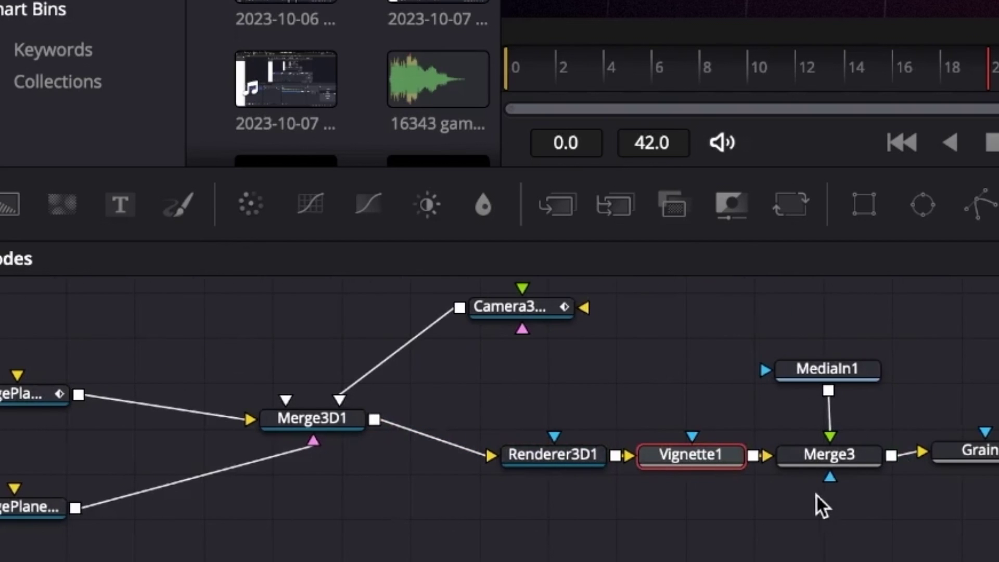
left_click_drag(695, 459, 710, 456)
left_click(847, 371)
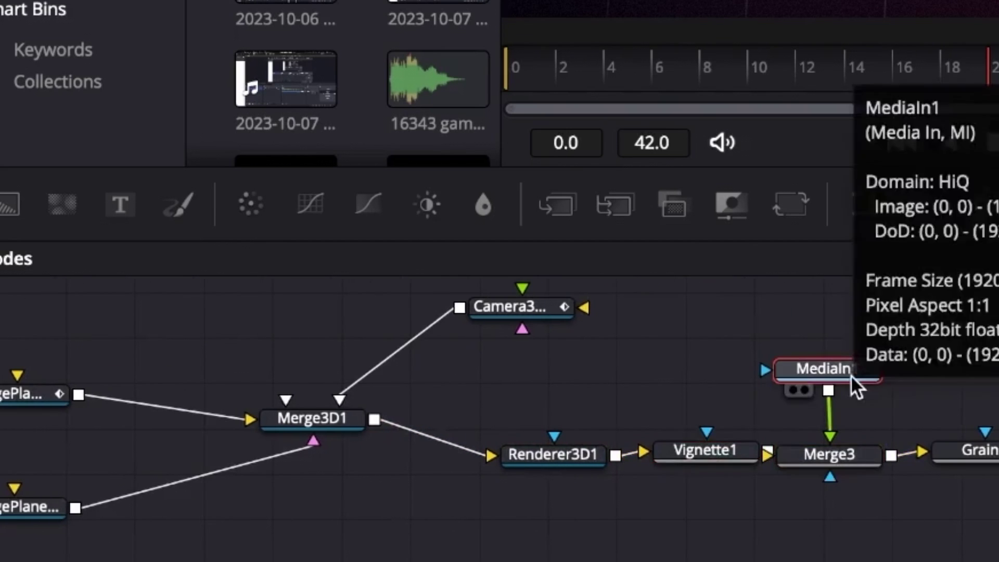
left_click(979, 457)
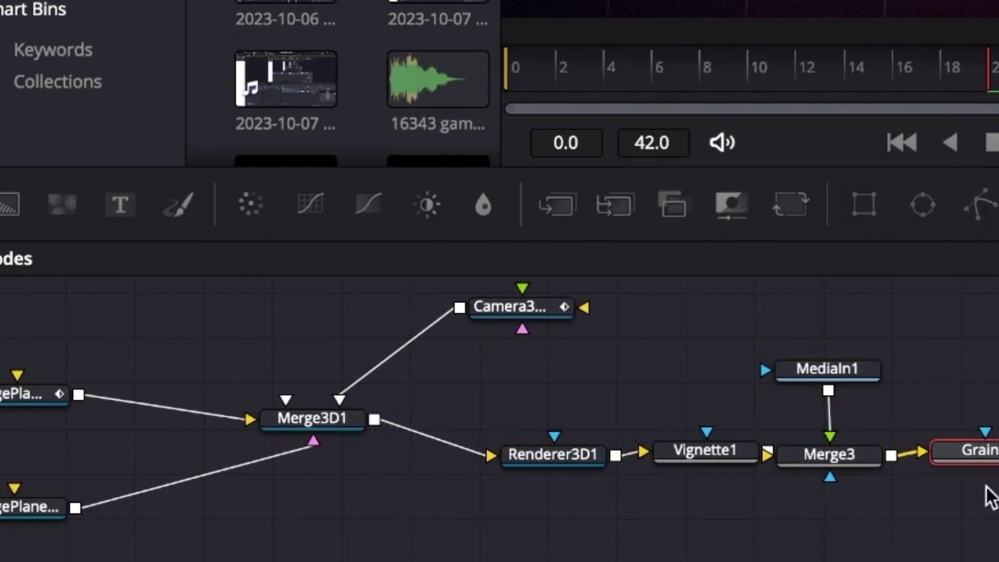
Step: Select both image plane nodes, ImagePlane3D1 and ImagePlane3D1_1, and examine how they feed Merge3D1
scroll(843, 443, "left", 15)
scroll(761, 359, "right", 2)
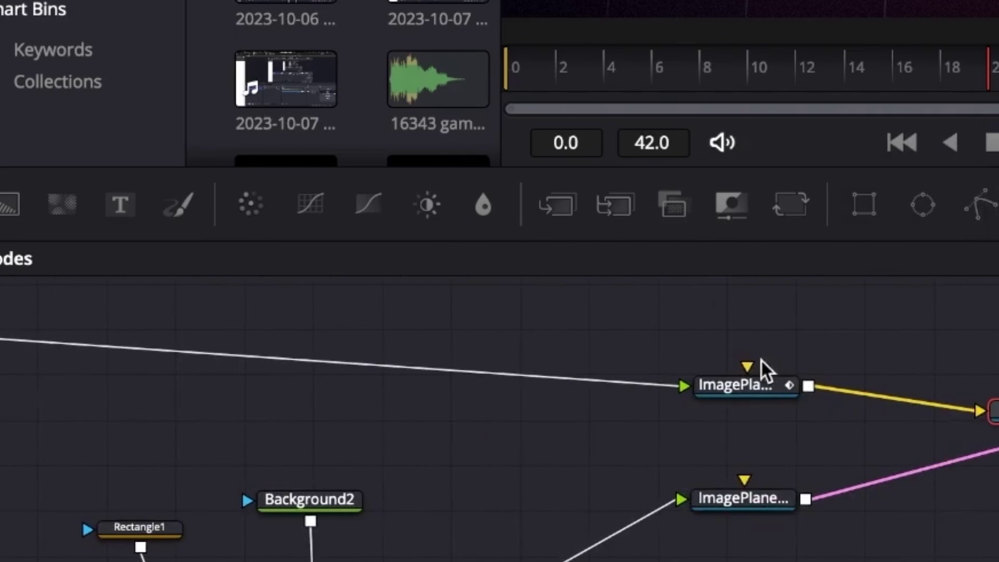
left_click_drag(756, 315, 772, 529)
left_click(735, 495)
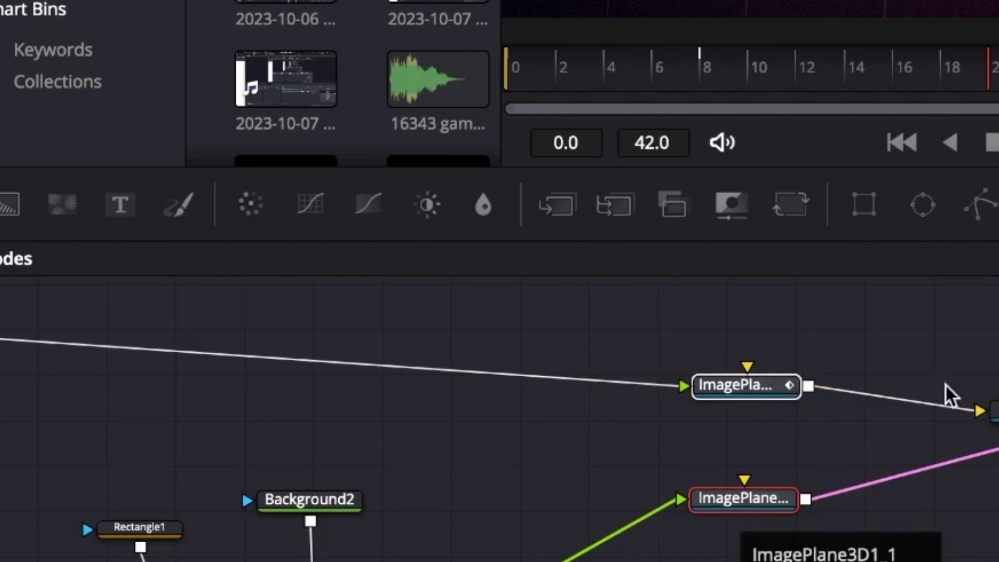
scroll(819, 535, "left", 2)
scroll(819, 534, "down", 1)
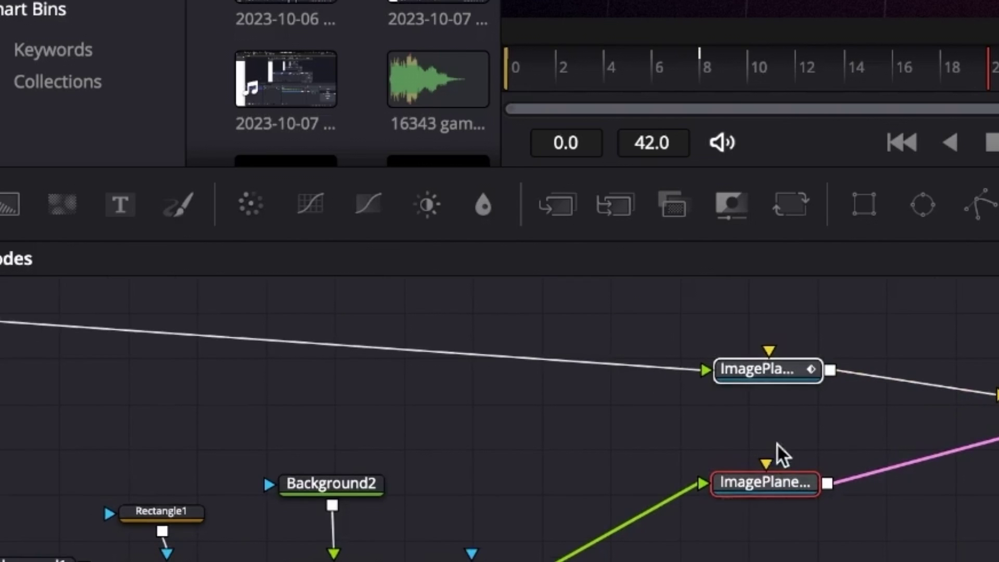
left_click_drag(998, 341, 743, 363)
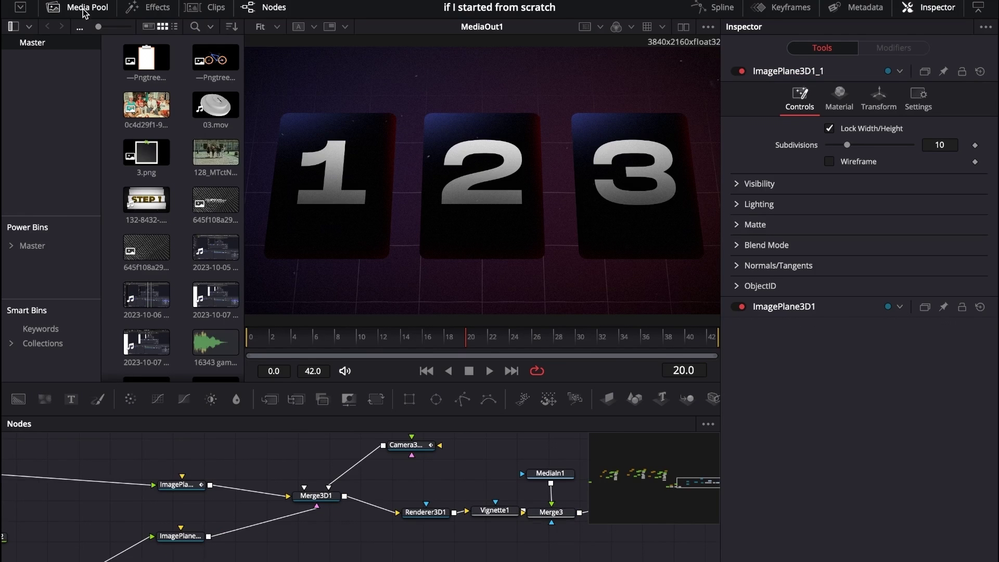
Step: Hide the Media Pool, turn on dual viewers and make both viewers about equally wide
left_click(83, 9)
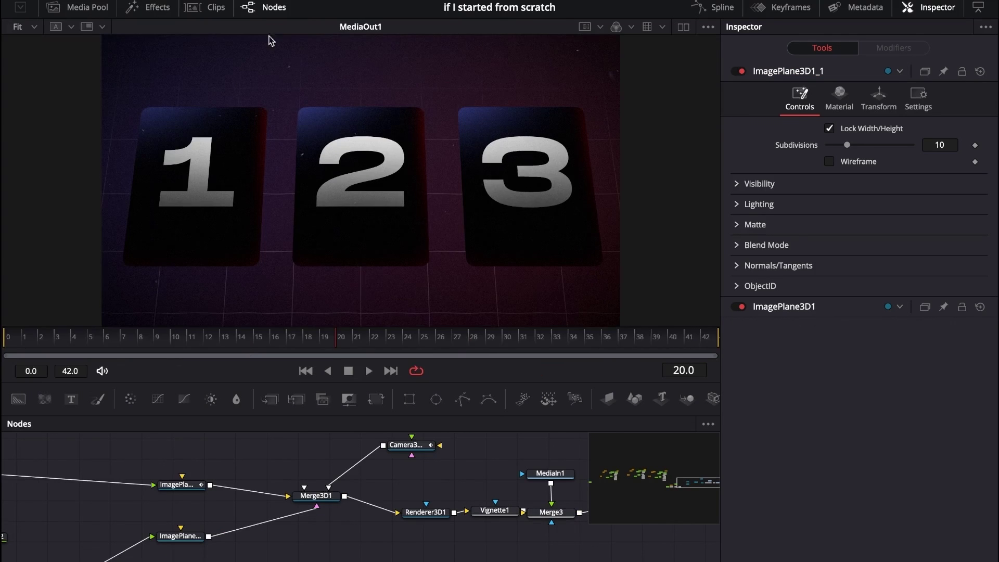
left_click(682, 29)
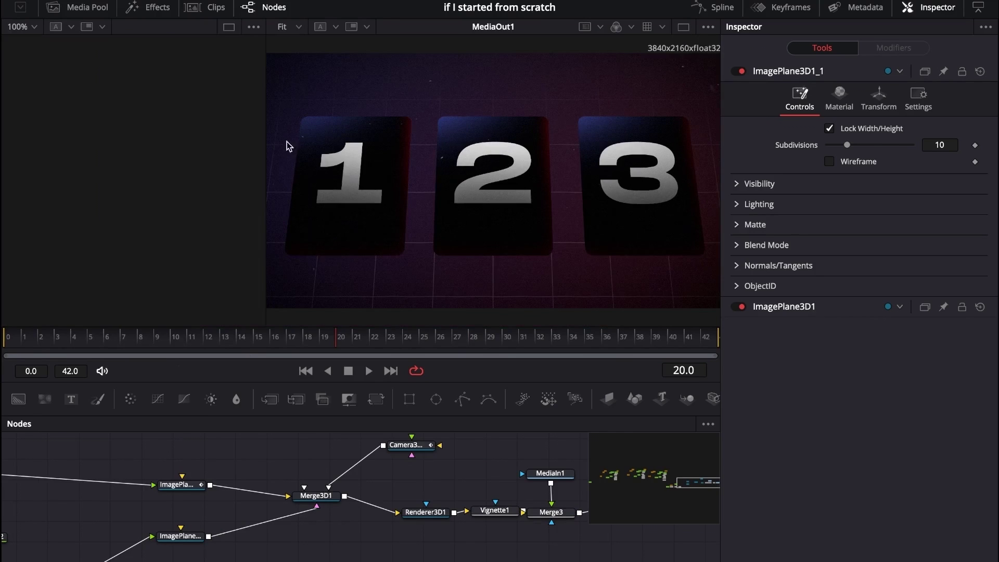
left_click_drag(265, 127, 362, 136)
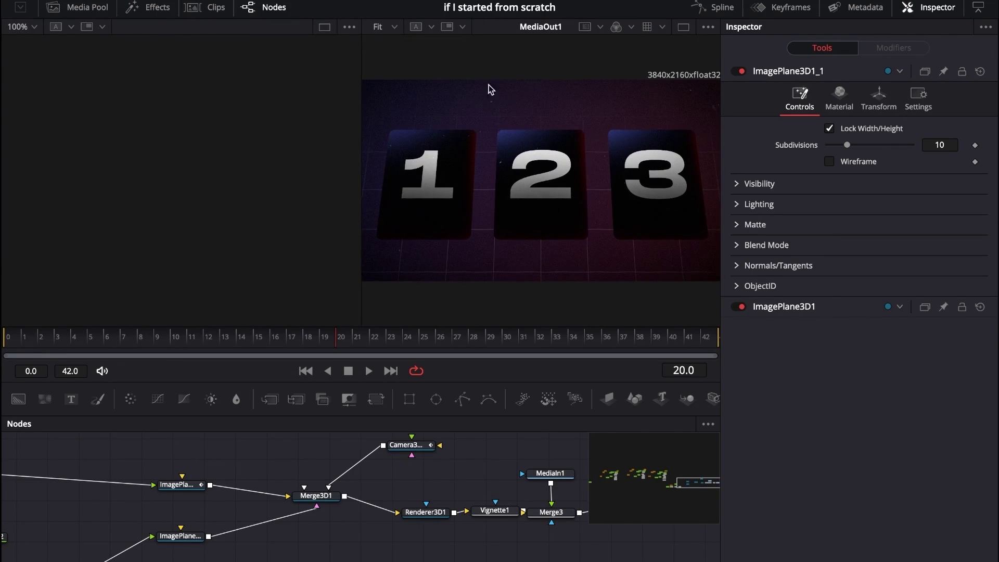
Step: Inspect the MediaOut1 node and display the Merge3D1 scene in the empty viewer
scroll(442, 433, "right", 5)
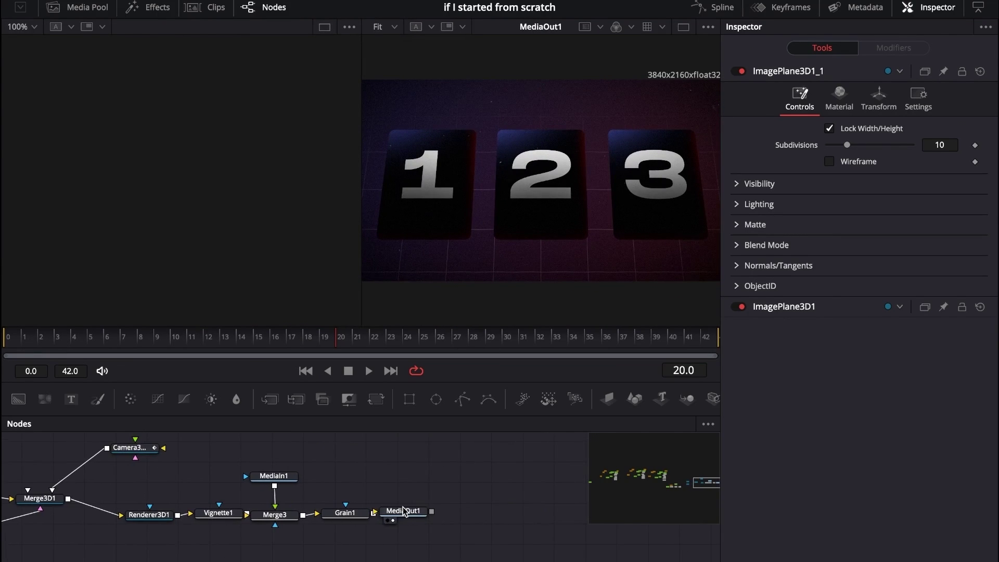
left_click(404, 512)
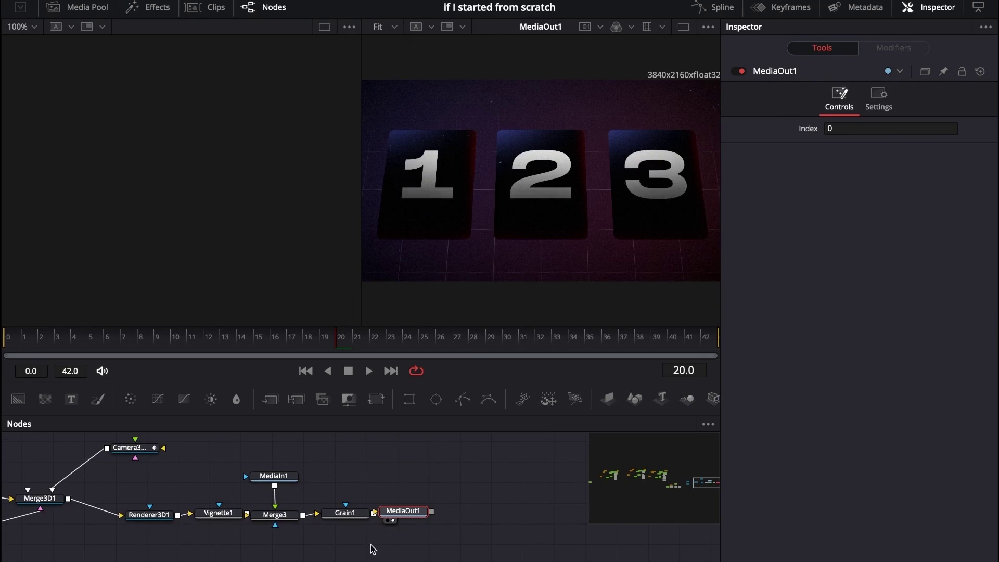
scroll(372, 544, "left", 4)
left_click(234, 499)
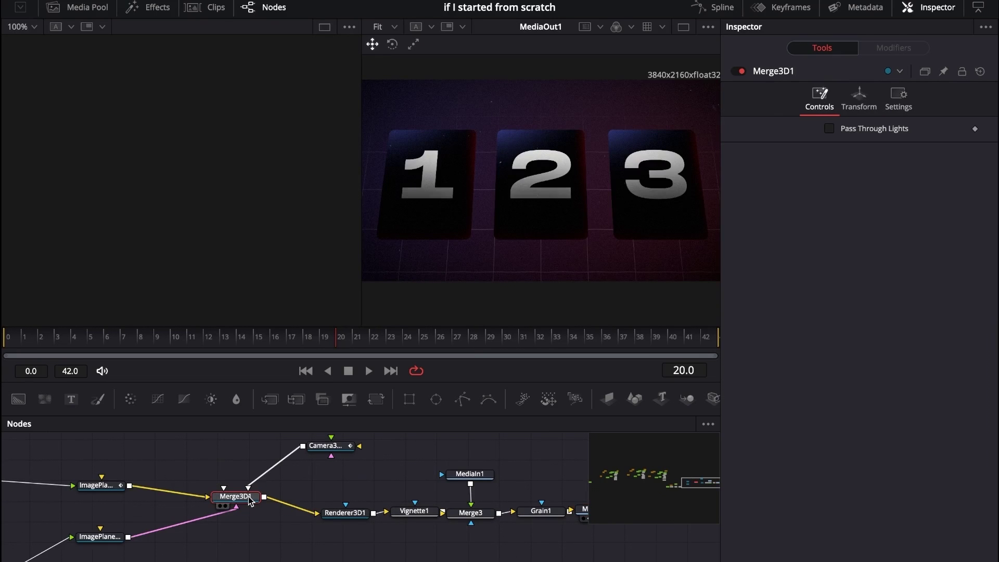
key("1")
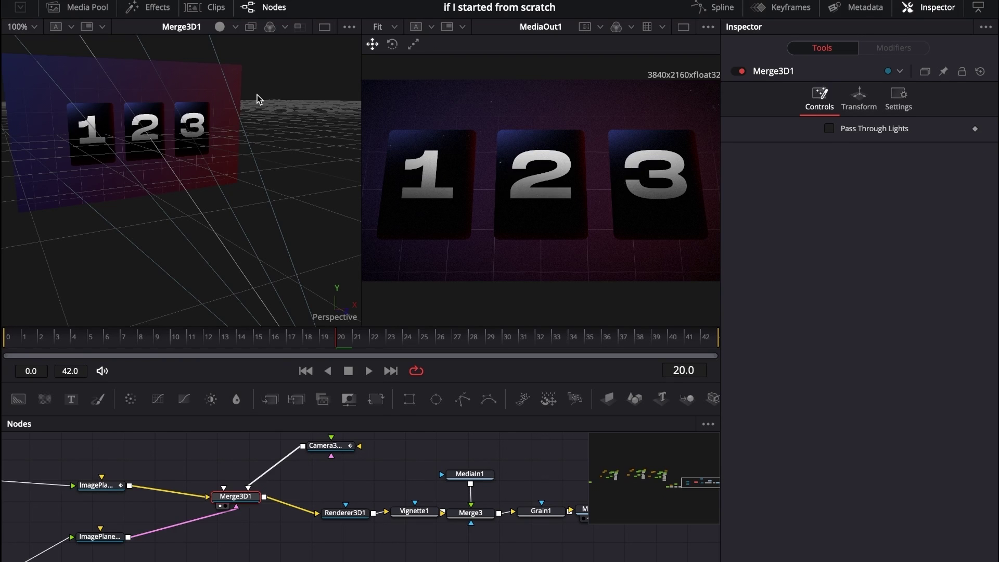
left_click_drag(257, 95, 64, 79)
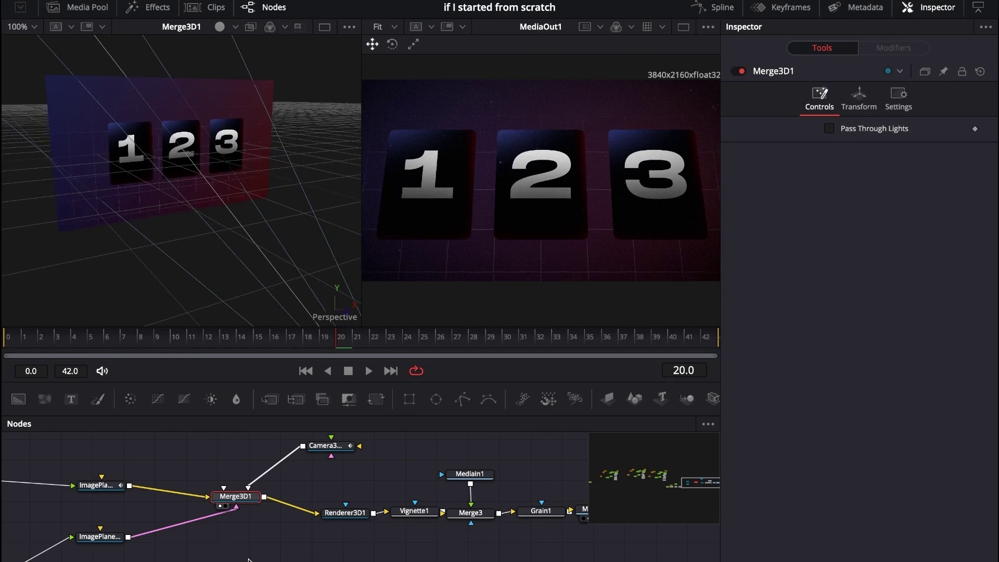
Step: Compare the MediaOut1 image with the Merge3D1 scene, examining where the camera stands relative to the cards
scroll(469, 500, "right", 5)
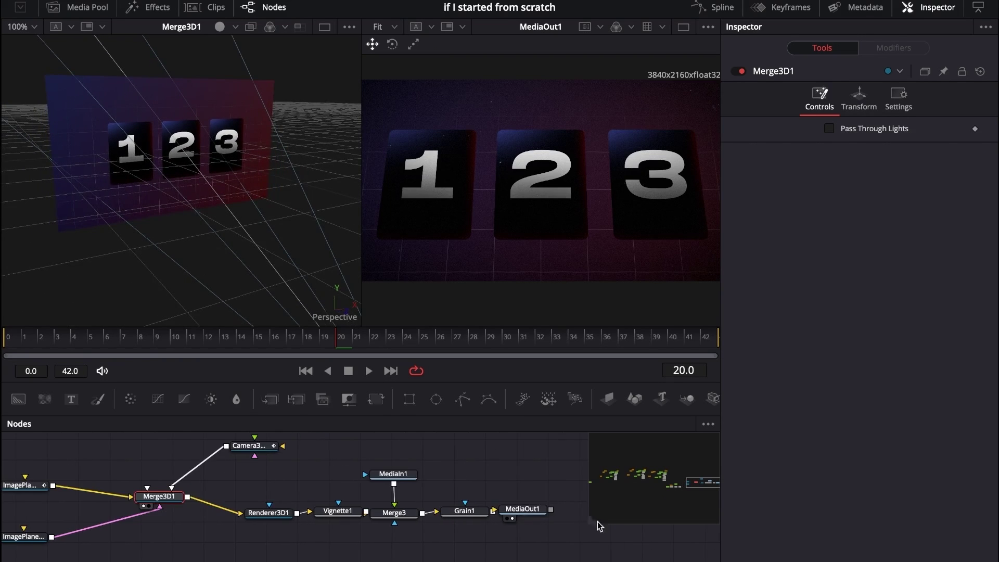
left_click(534, 513)
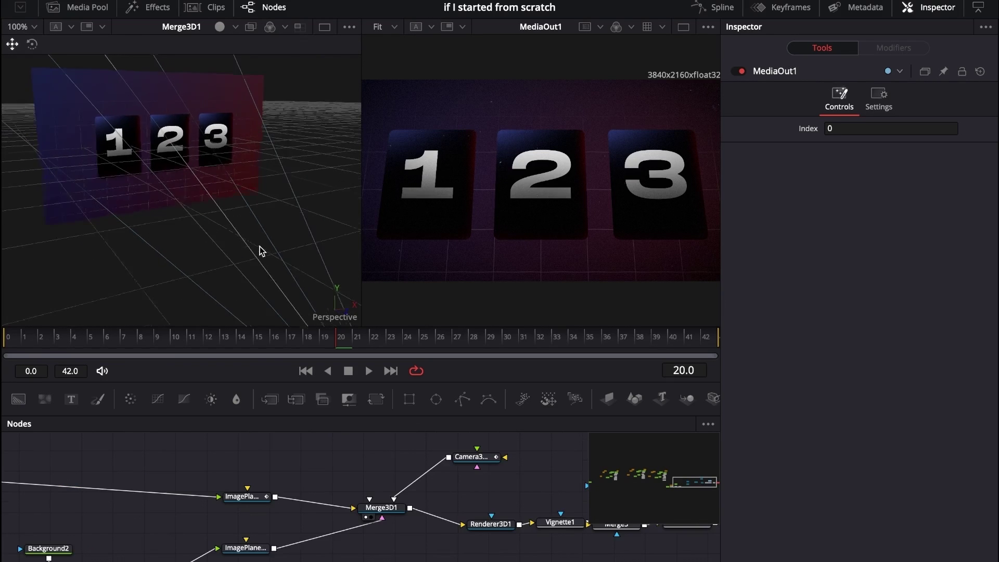
scroll(260, 246, "down", 5)
scroll(260, 247, "down", 4)
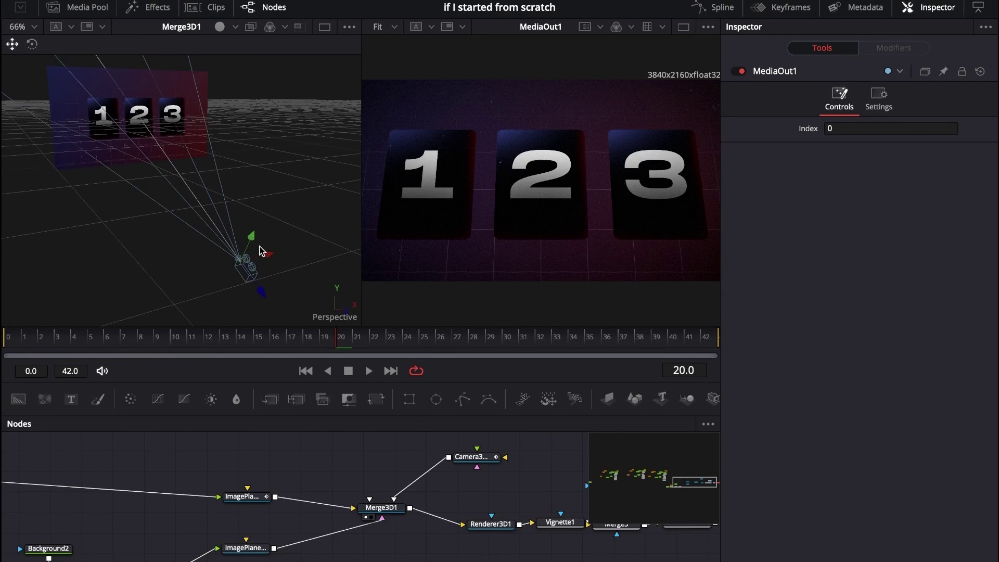
scroll(125, 68, "up", 5)
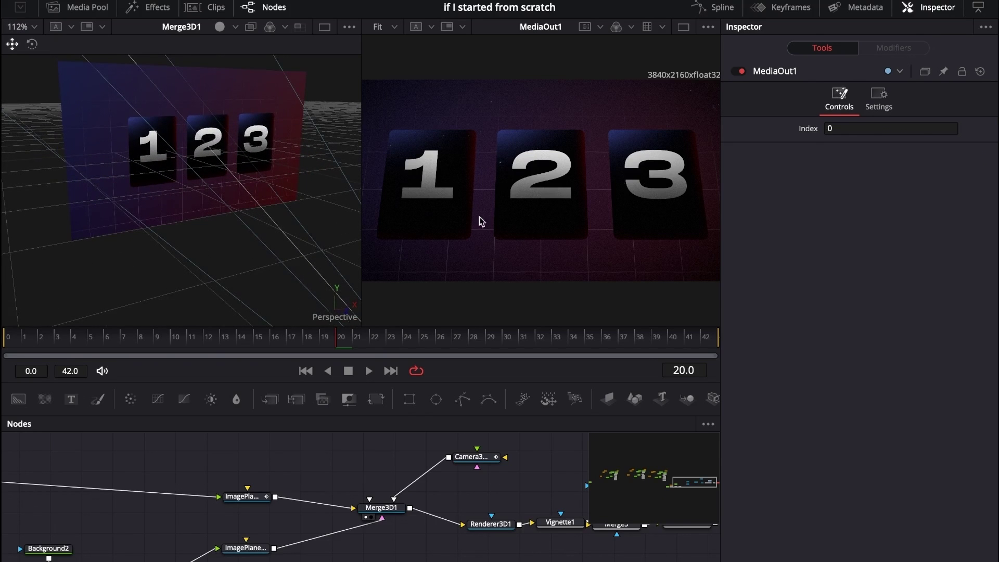
Step: Trace the ImagePlane3D1_1 branch back to its first node and show the gradient settings of Background1
scroll(416, 523, "left", 5)
scroll(416, 523, "down", 1)
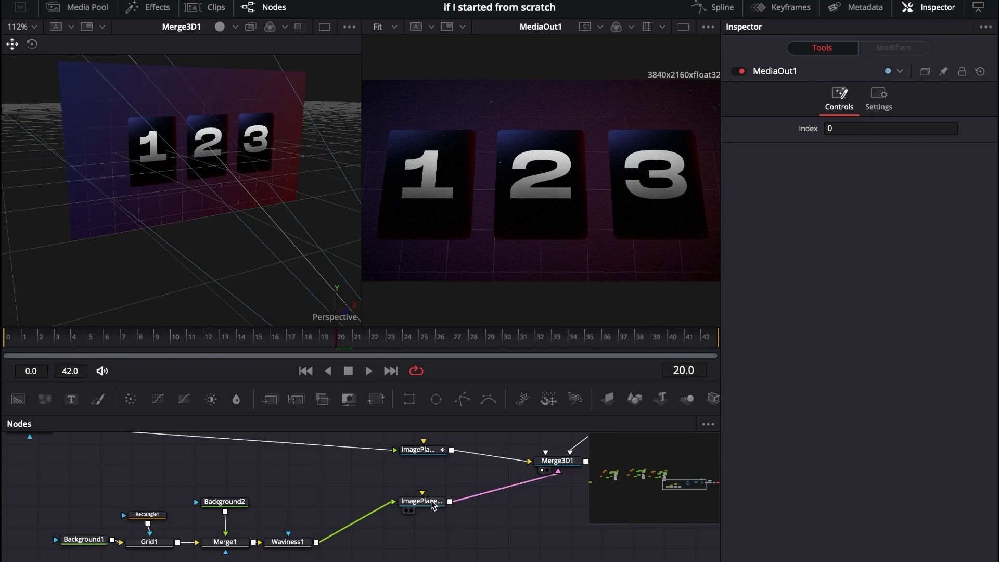
left_click(422, 501)
scroll(142, 517, "left", 3)
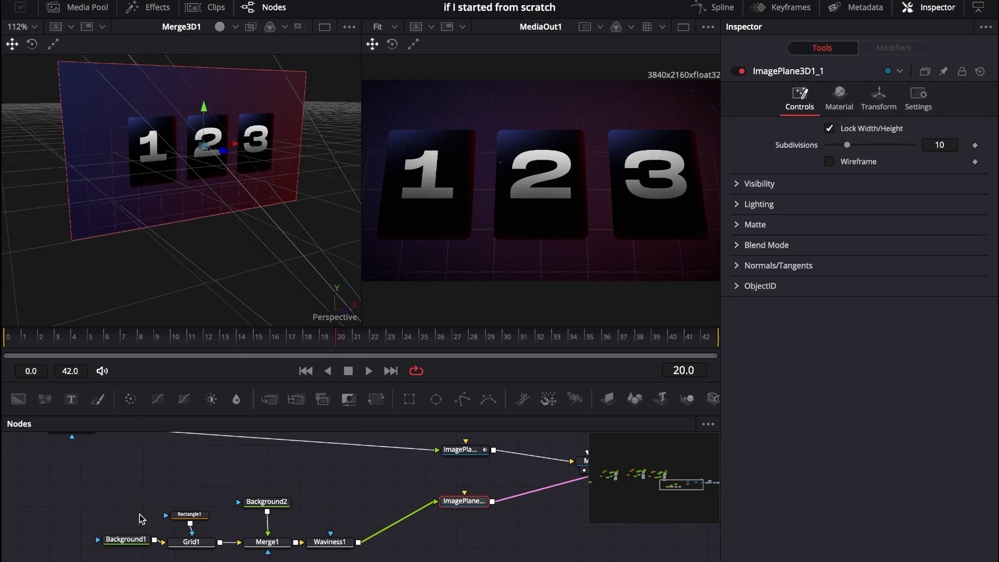
left_click(134, 543)
left_click_drag(135, 543, 111, 545)
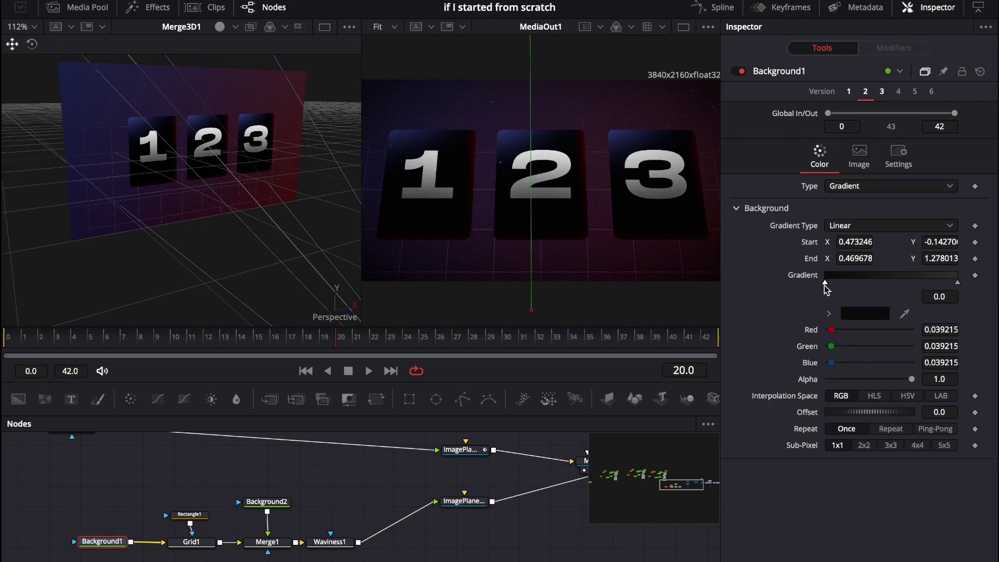
Step: Display Background1 and Grid1 in the second viewer and show the settings of the Rectangle1 mask feeding the grid
left_click(826, 285)
key("2")
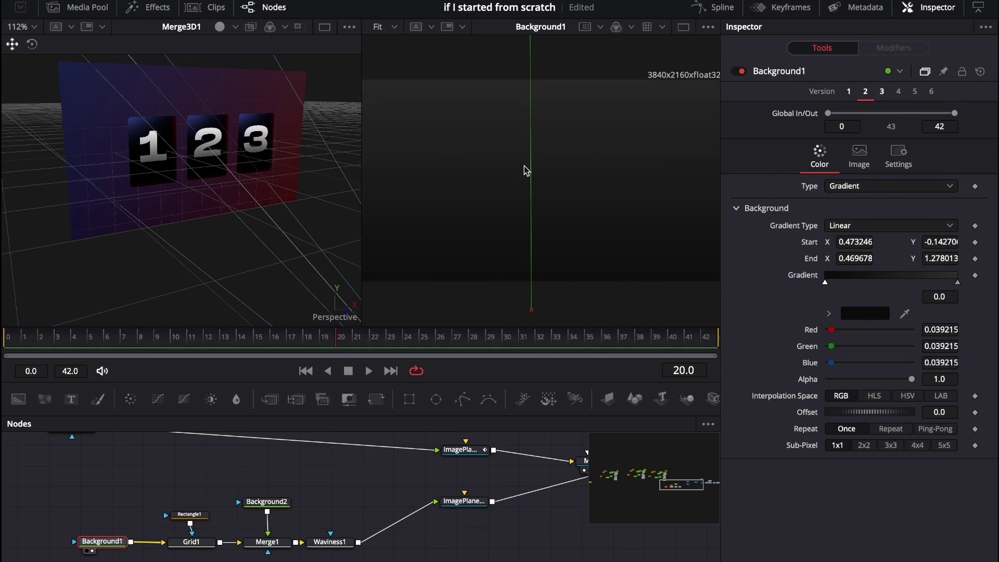
left_click(187, 544)
key("2")
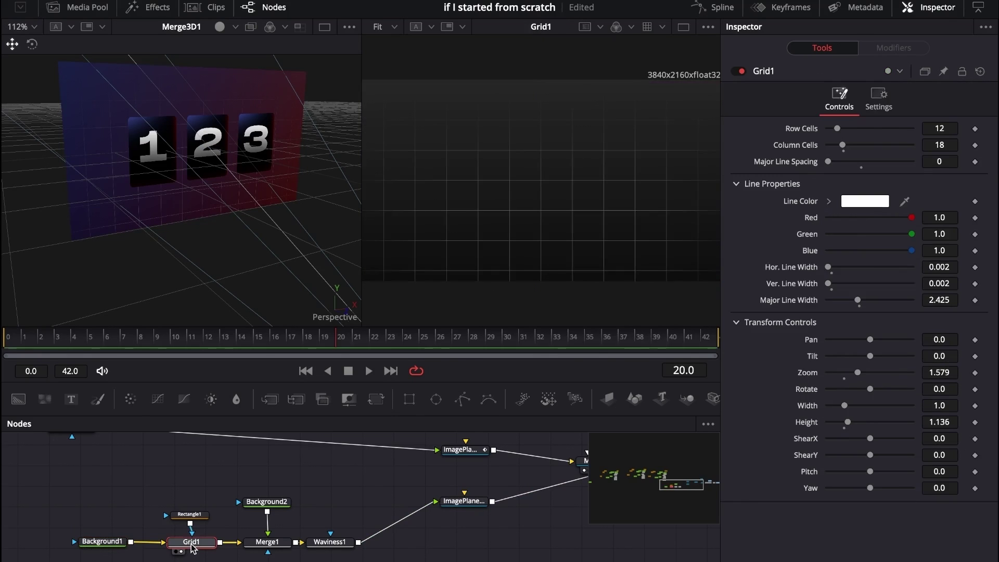
left_click(200, 516)
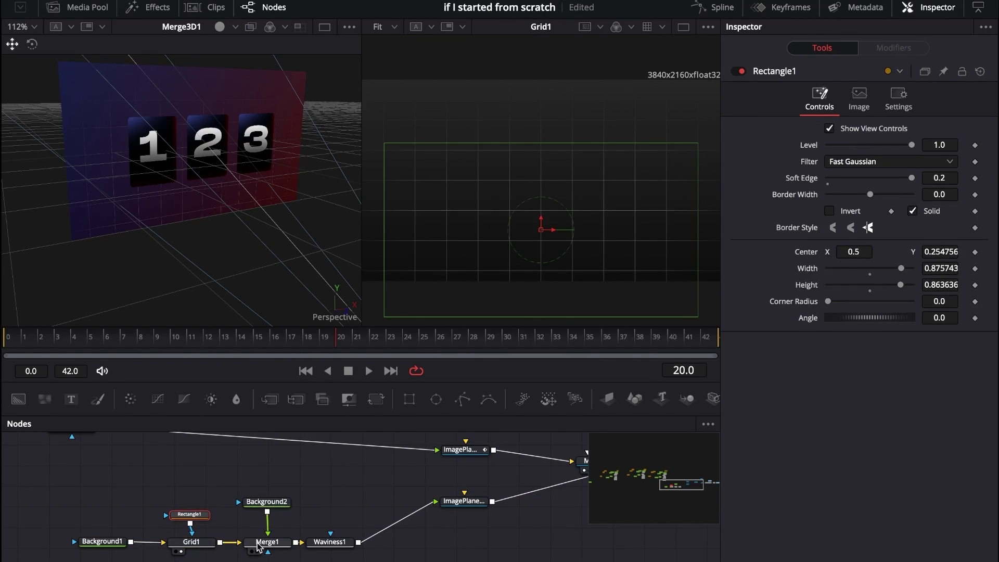
Step: Display the Background2 gradient and its Merge1 result in the second viewer, with Merge1's blend settings shown
left_click(267, 501)
key("2")
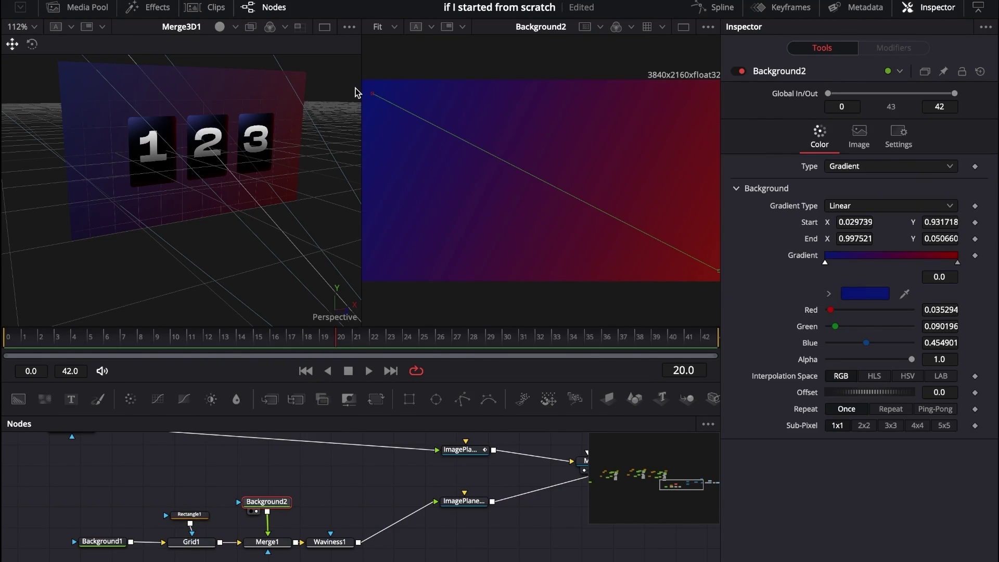
left_click(278, 543)
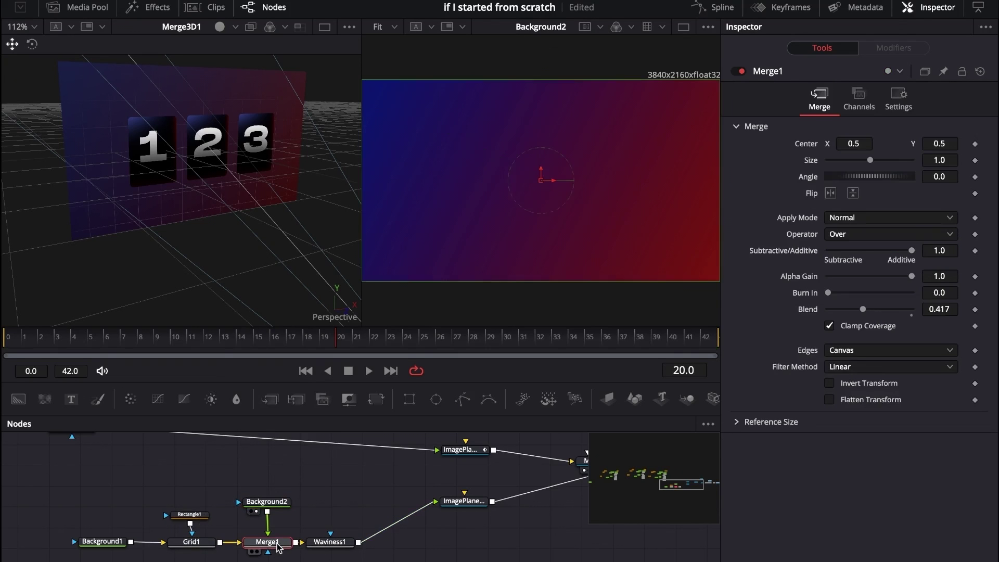
key("2")
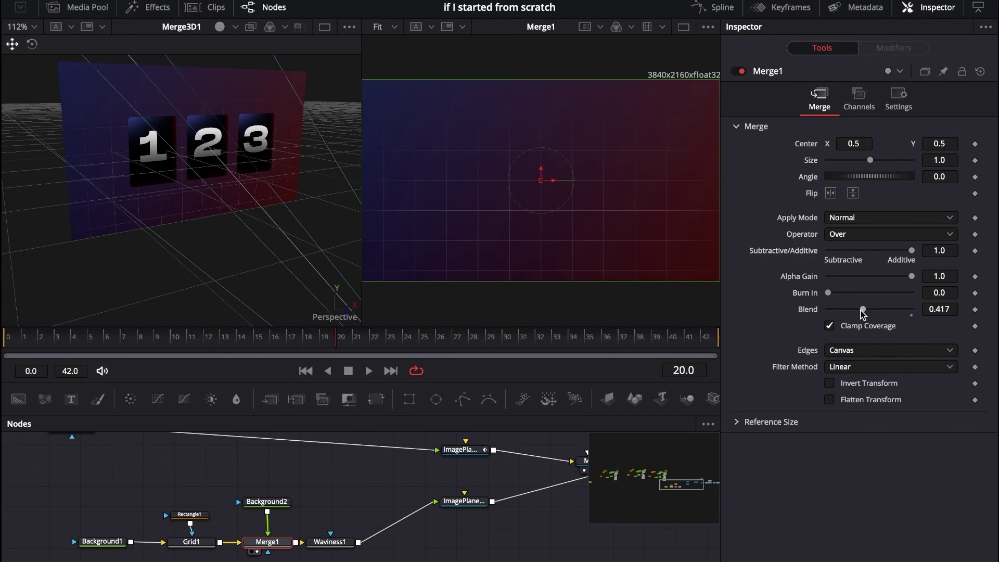
Step: Show the Waviness1 settings and display Waviness1 and the ImagePlane3D1_1 background plane in the second viewer
left_click(337, 545)
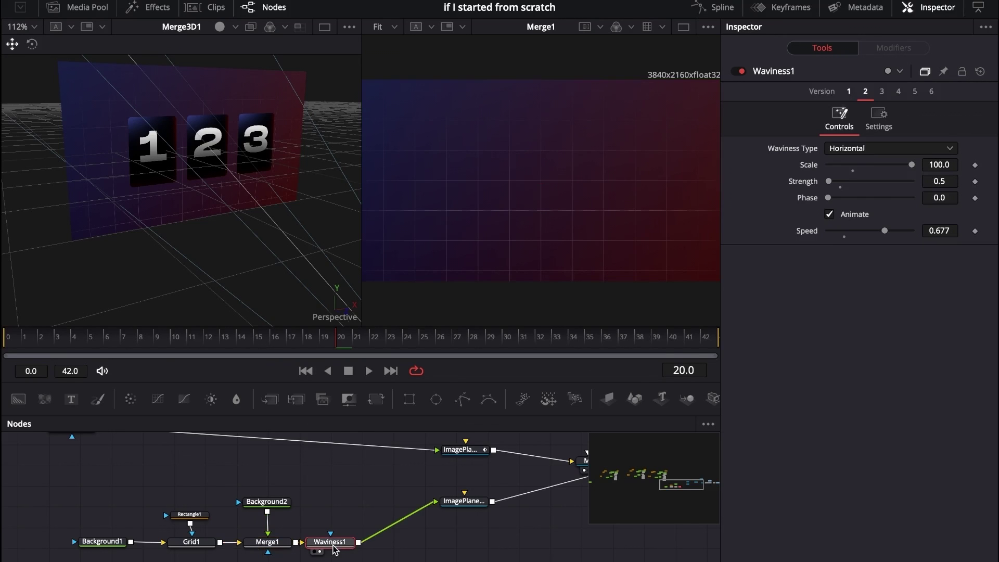
key("2")
scroll(428, 514, "right", 3)
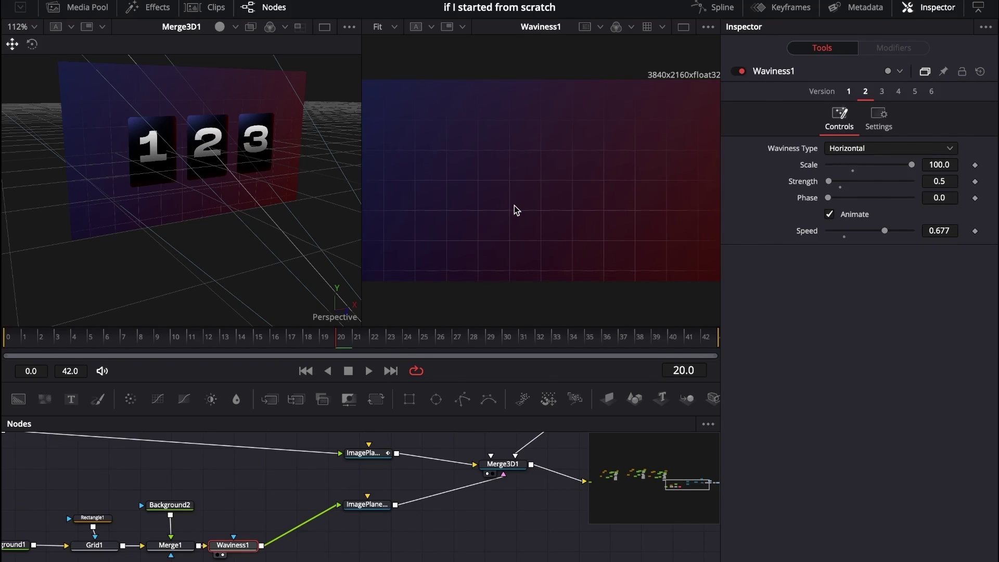
left_click(376, 505)
key("2")
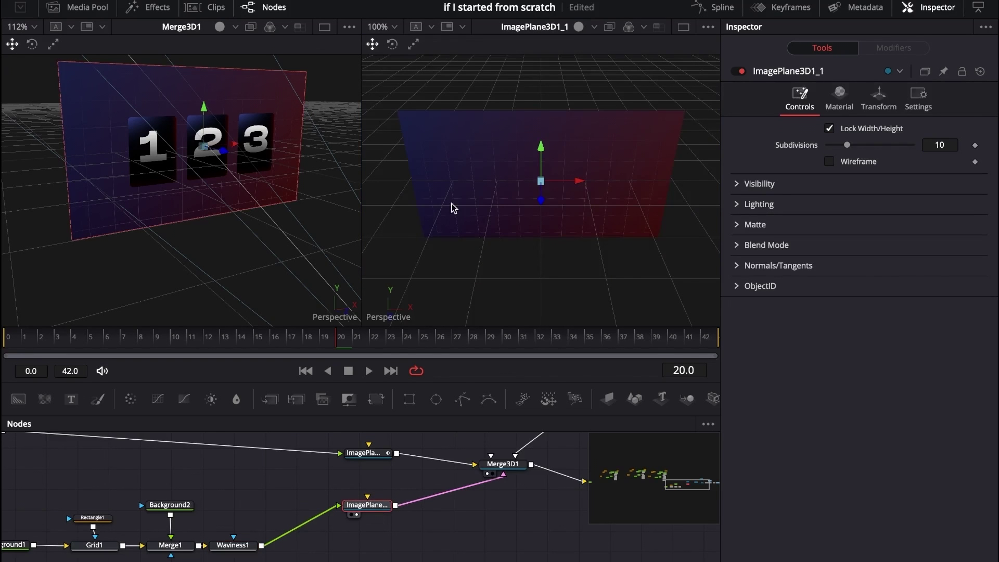
Step: Examine the ImagePlane3D1_1 background plane from several angles and distances in 3D space
scroll(565, 144, "up", 1)
scroll(562, 202, "up", 1)
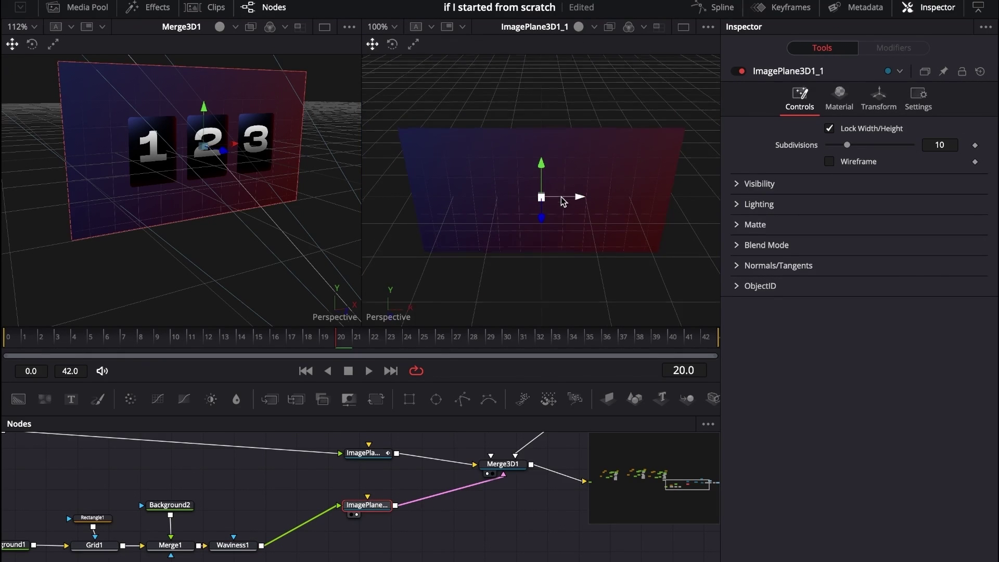
scroll(544, 238, "down", 3)
scroll(544, 238, "left", 10)
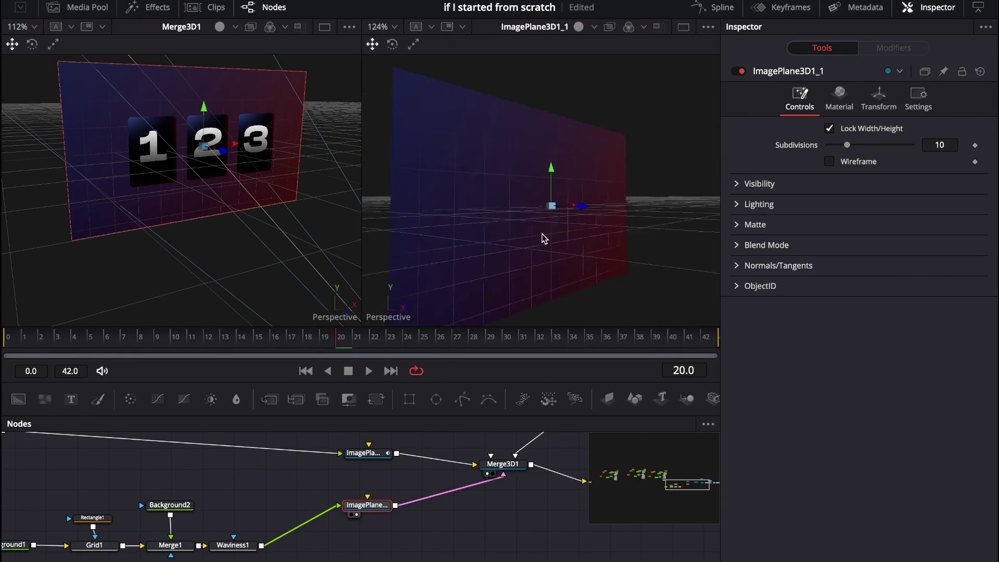
scroll(544, 238, "right", 8)
scroll(544, 238, "down", 5)
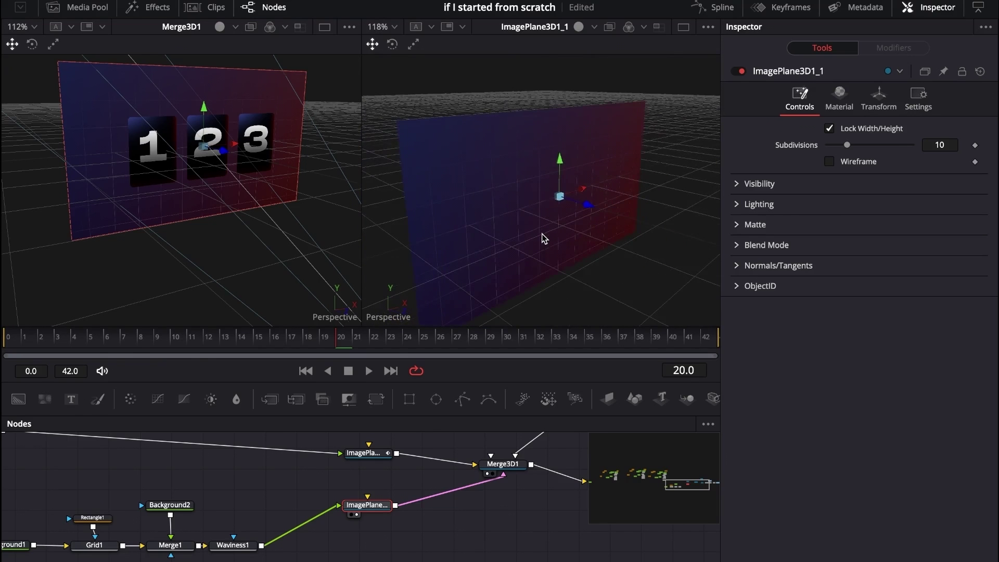
scroll(544, 238, "left", 3)
scroll(544, 238, "right", 10)
scroll(544, 238, "up", 5)
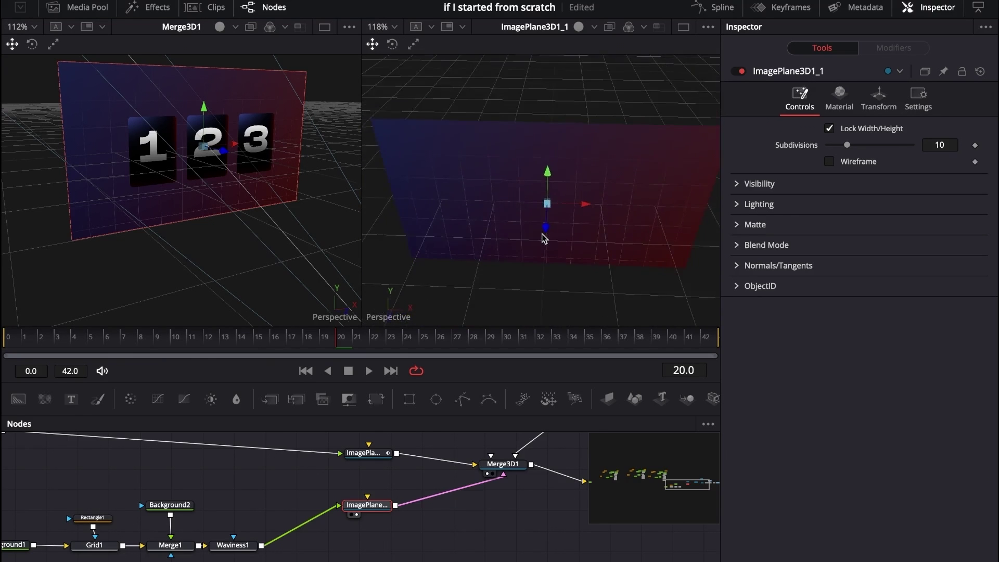
scroll(544, 238, "down", 5)
scroll(545, 238, "left", 5)
scroll(545, 238, "up", 3)
scroll(545, 239, "right", 6)
scroll(544, 238, "down", 5)
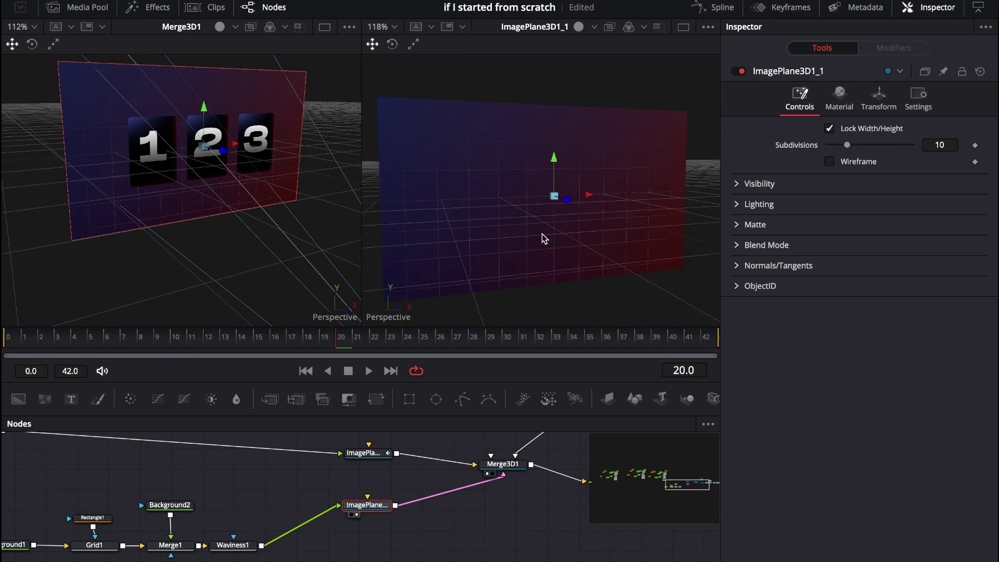
scroll(538, 239, "left", 5)
scroll(538, 239, "up", 5)
scroll(538, 239, "right", 10)
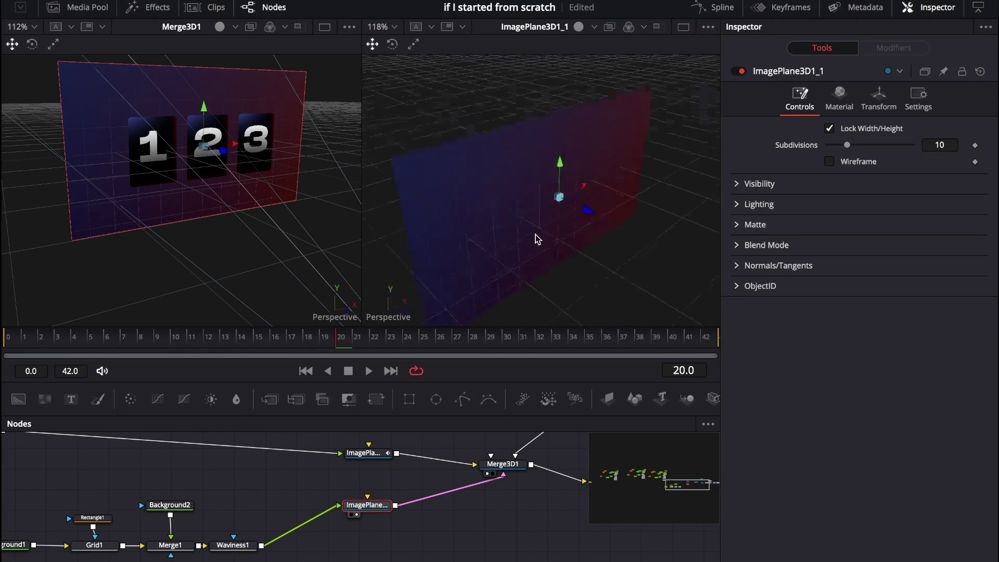
scroll(538, 239, "down", 5)
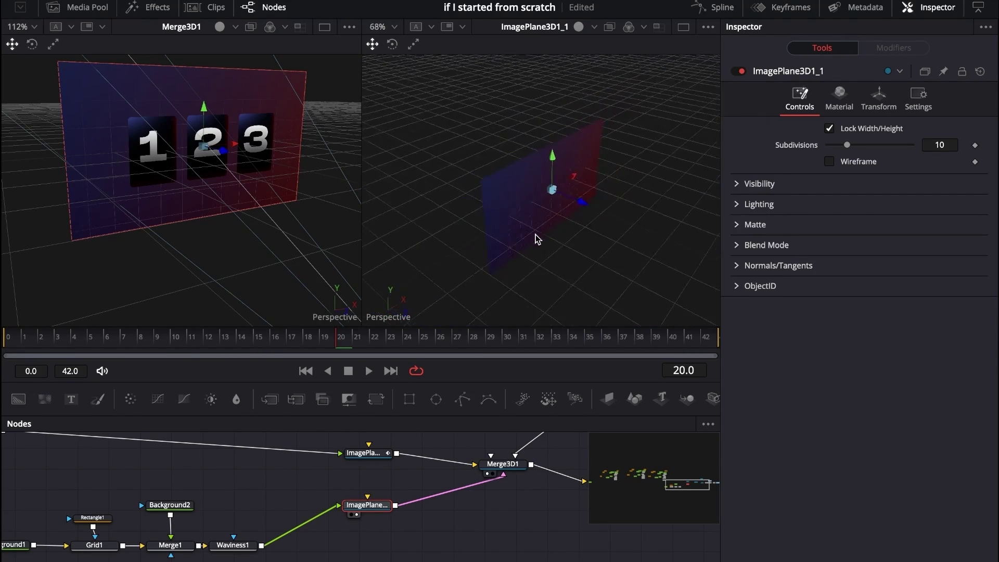
scroll(537, 240, "up", 6)
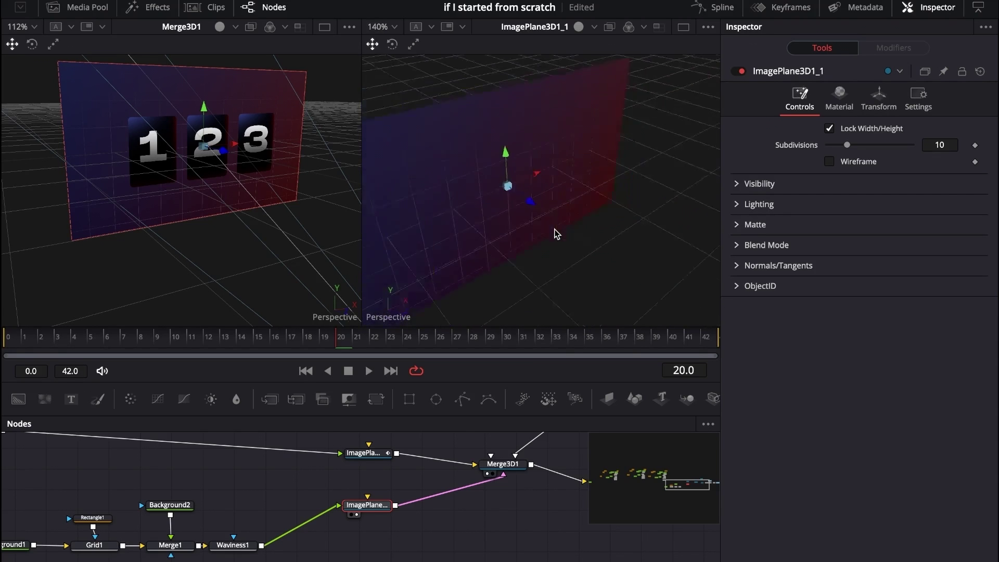
left_click_drag(557, 234, 609, 204)
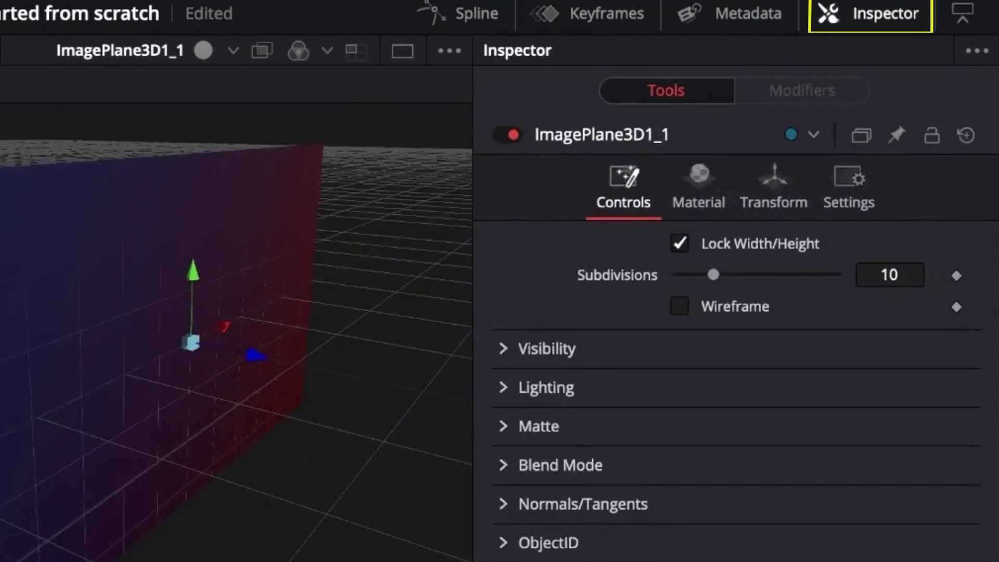
Step: Show ImagePlane3D1_1's transform settings and look at its rotation handles before returning to the move handles
left_click(773, 193)
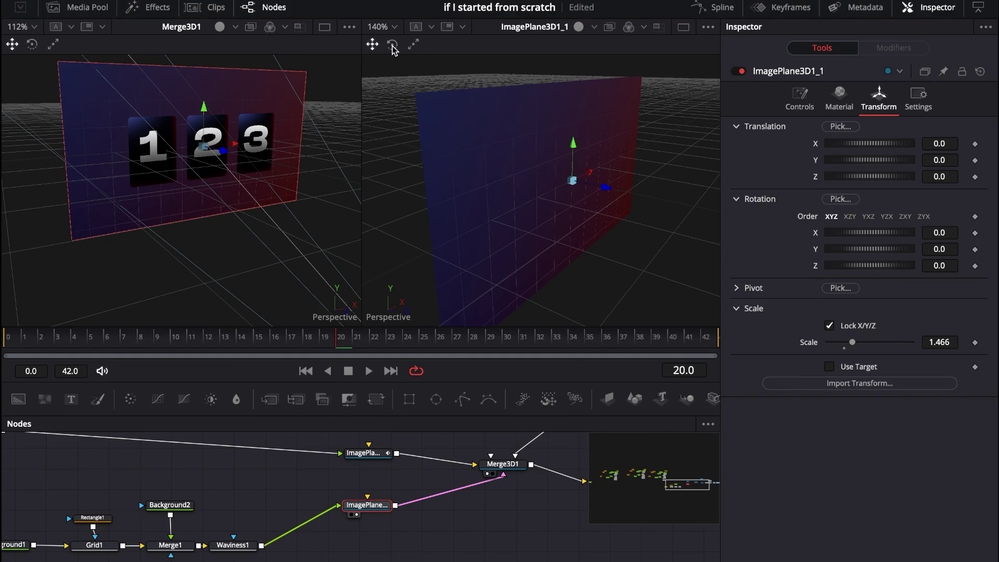
left_click(392, 43)
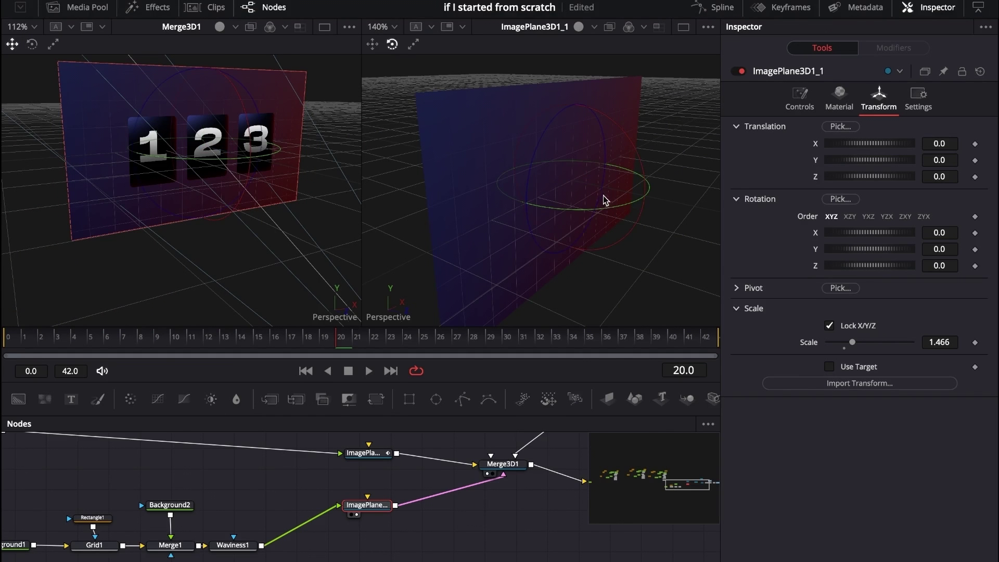
left_click(373, 44)
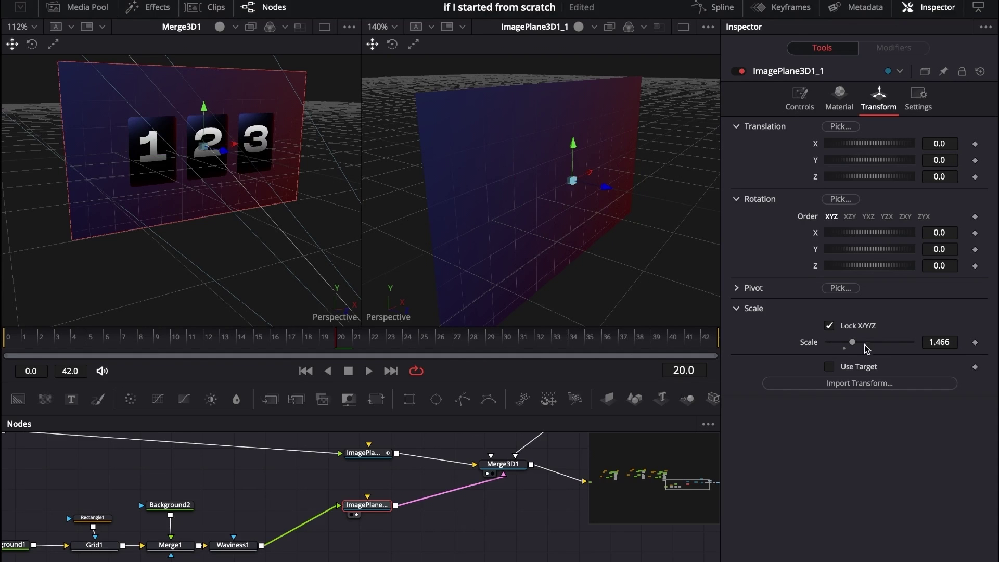
Step: Display the final MediaOut1 image in the second viewer
scroll(362, 499, "right", 8)
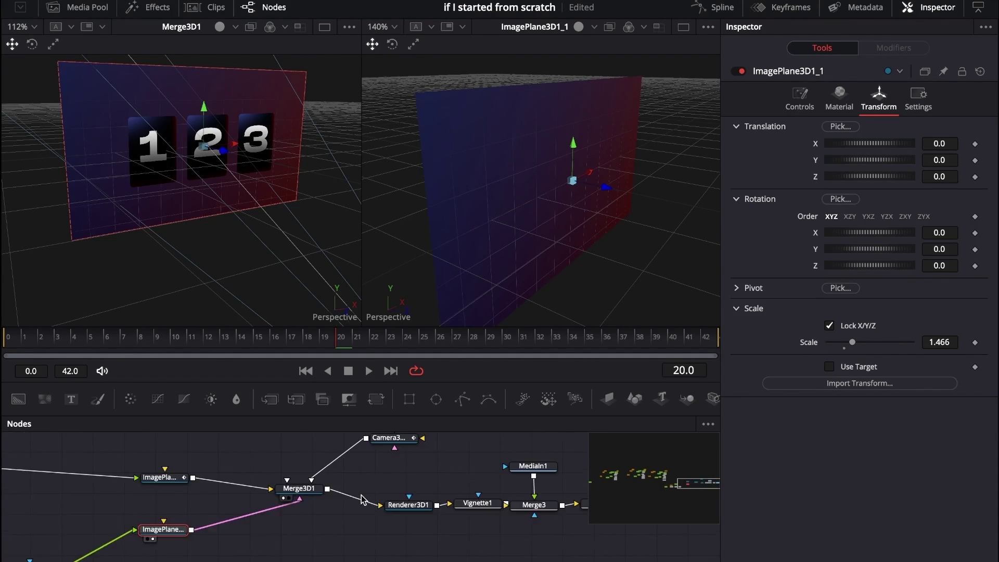
left_click(481, 505)
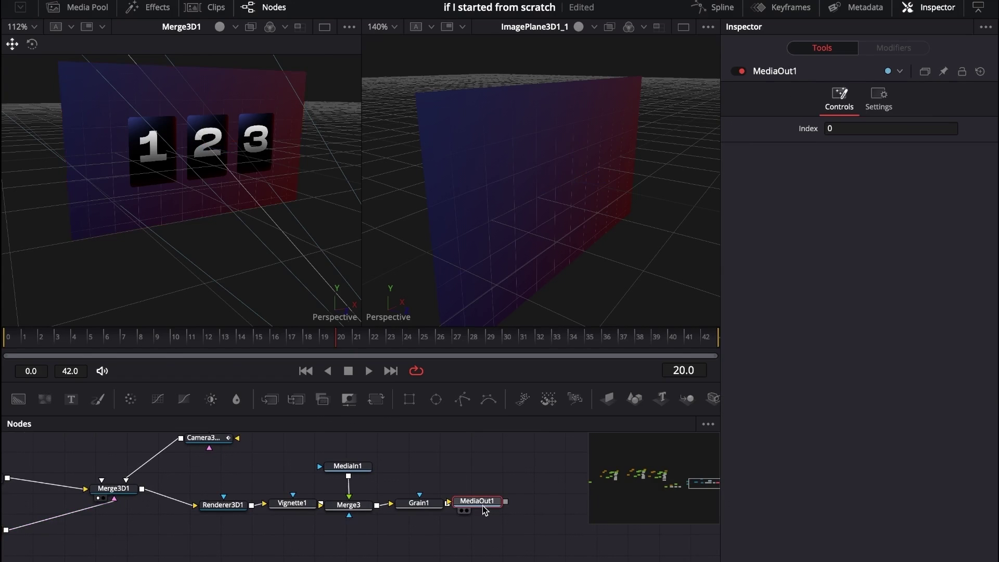
key("2")
Step: Select the ImagePlane3D1 card plane and examine from the side how it stands in front of the background plane
scroll(443, 498, "left", 10)
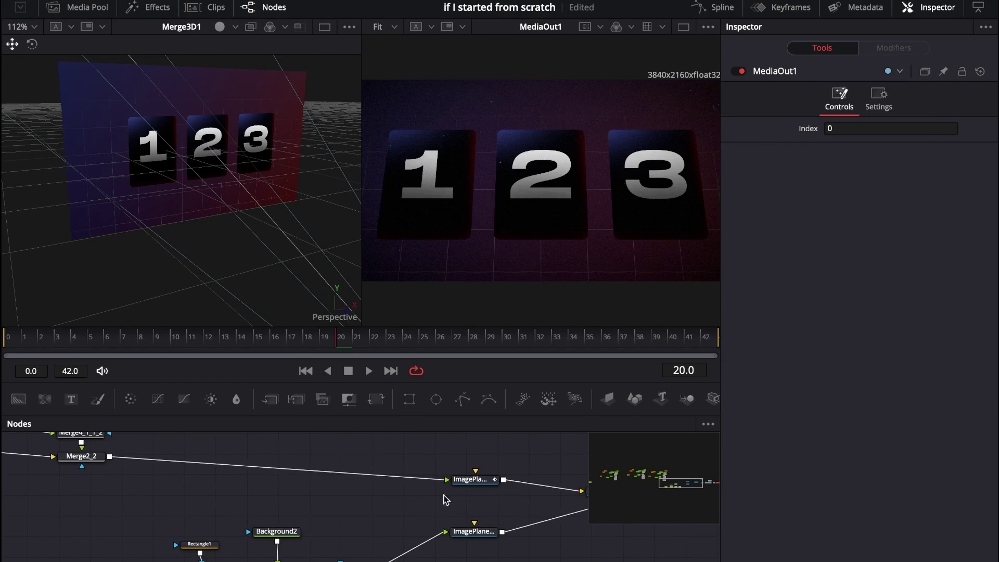
left_click(480, 482)
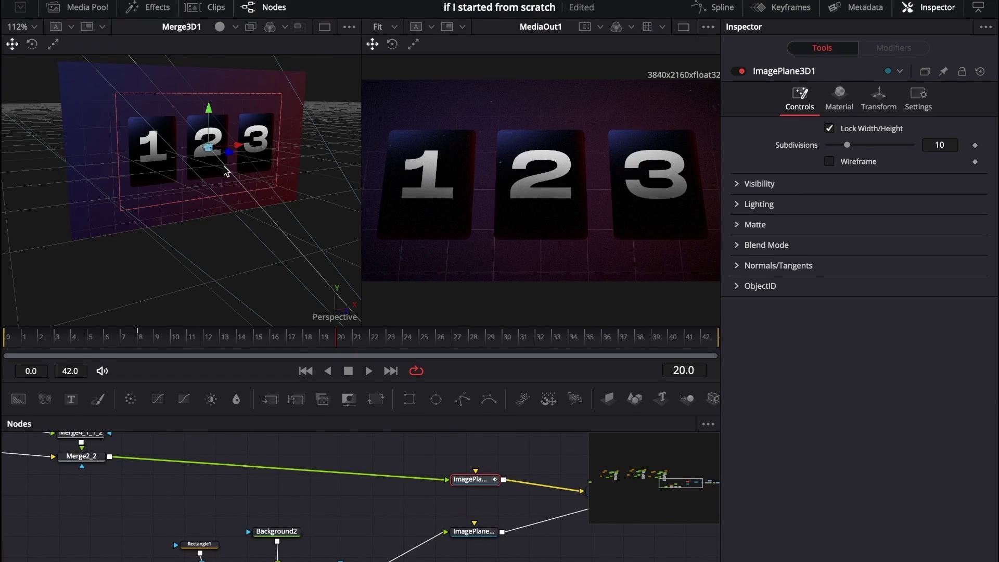
scroll(224, 165, "down", 3)
scroll(225, 165, "up", 3)
scroll(216, 167, "left", 5)
scroll(216, 166, "left", 5)
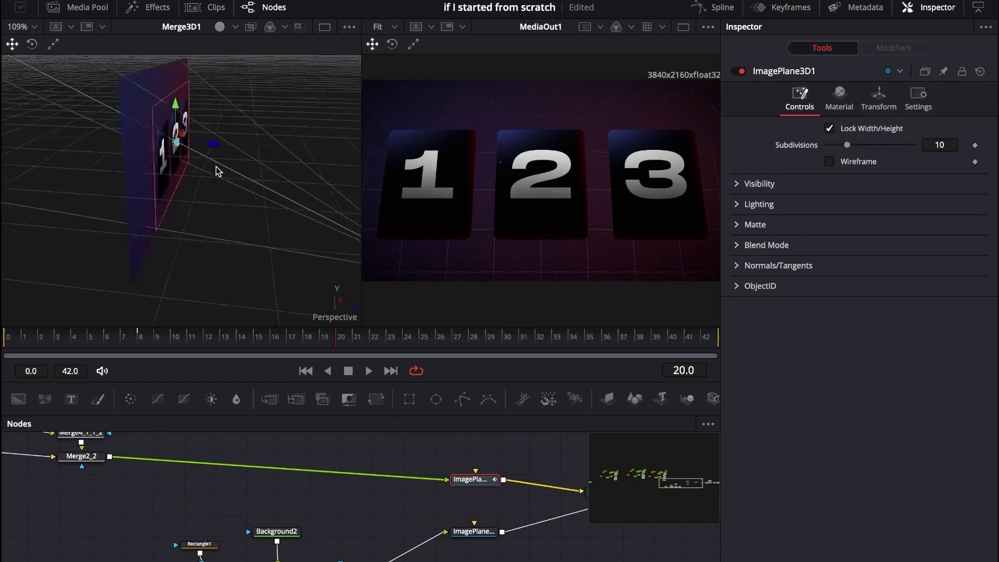
scroll(216, 166, "right", 3)
scroll(170, 166, "up", 5)
scroll(170, 167, "left", 3)
scroll(172, 166, "left", 2)
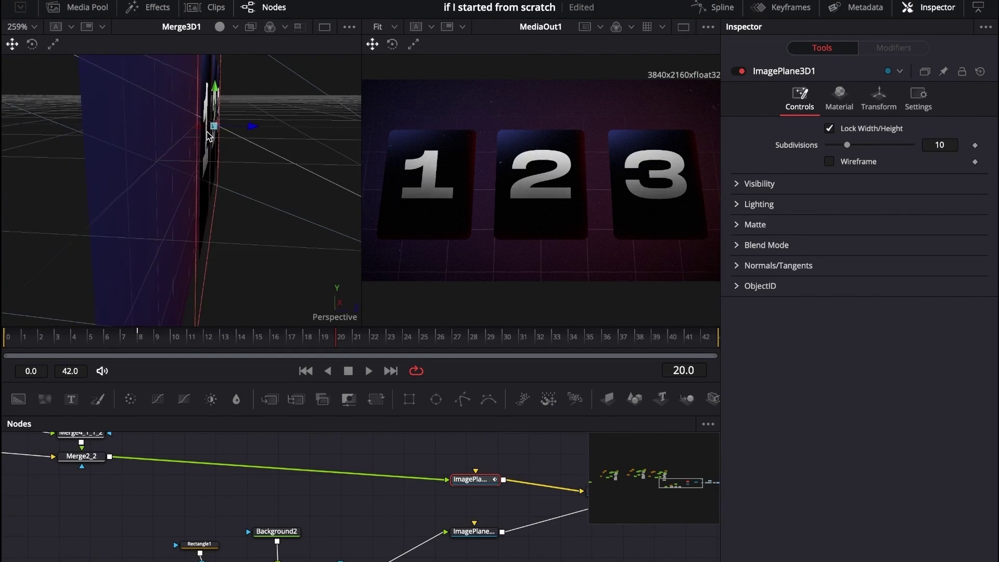
scroll(208, 133, "left", 2)
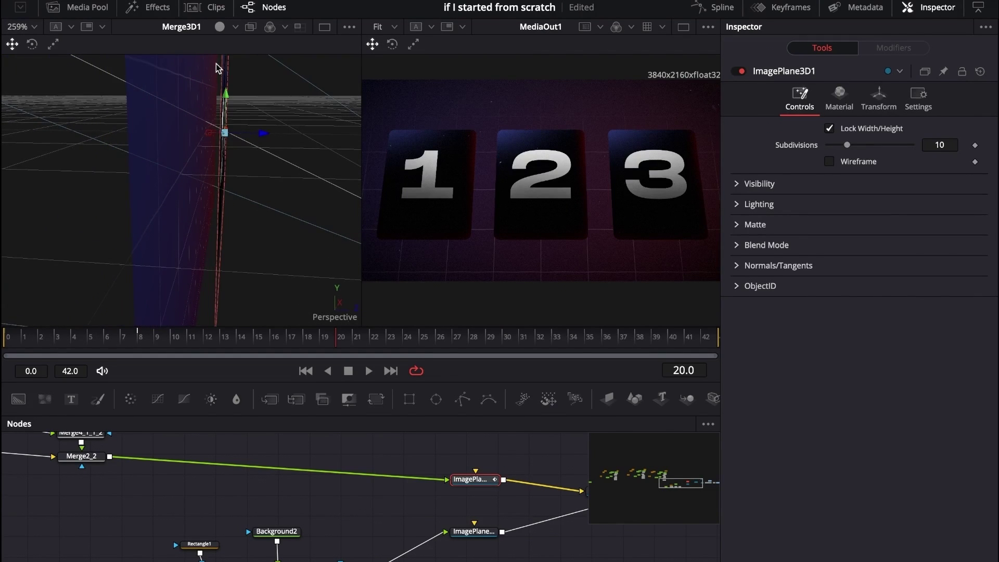
scroll(211, 181, "left", 3)
scroll(211, 181, "right", 5)
scroll(211, 181, "down", 3)
Step: Find the first card's node group and display its Rectangle2_2 mask in the second viewer
scroll(264, 486, "left", 15)
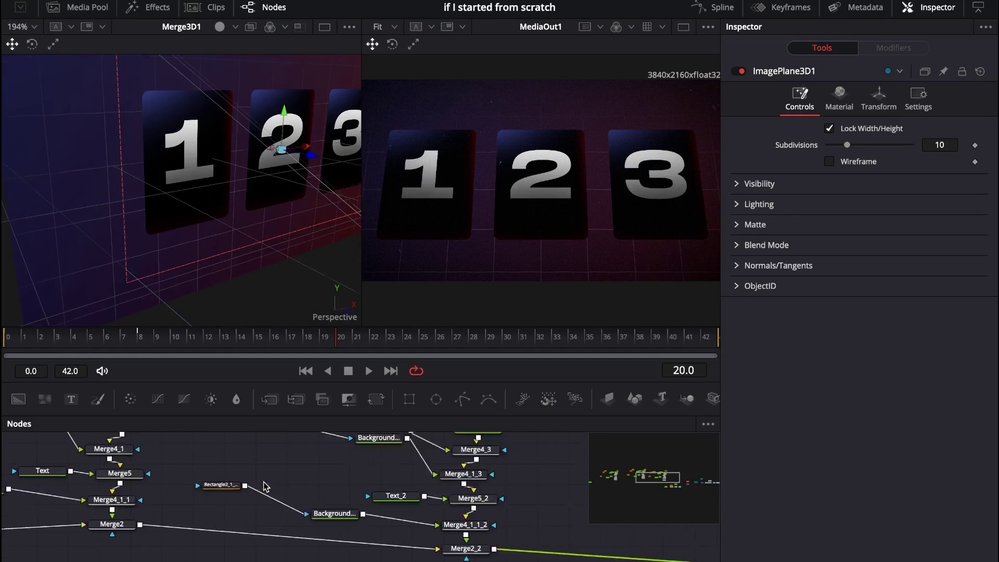
scroll(266, 486, "down", 5)
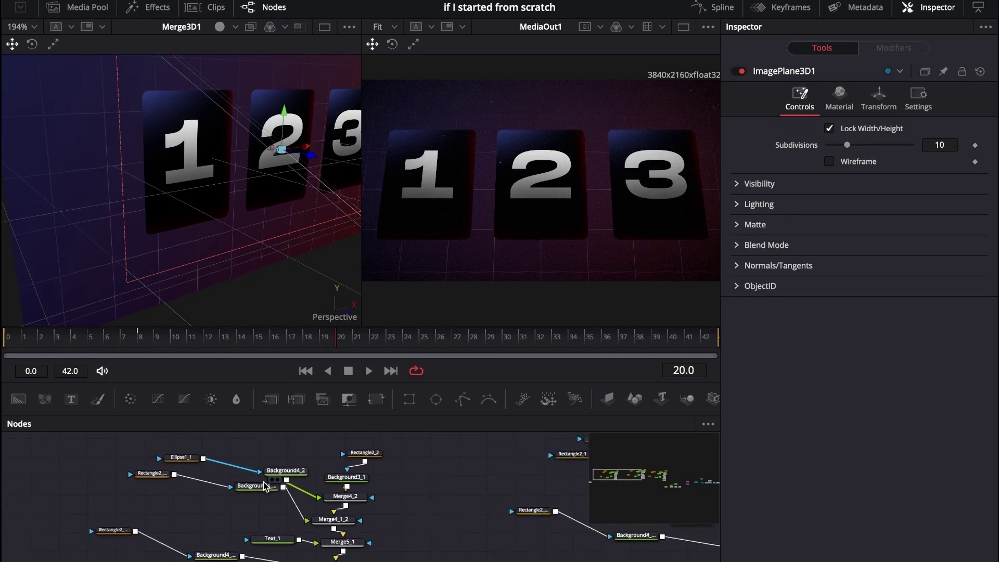
left_click(334, 458)
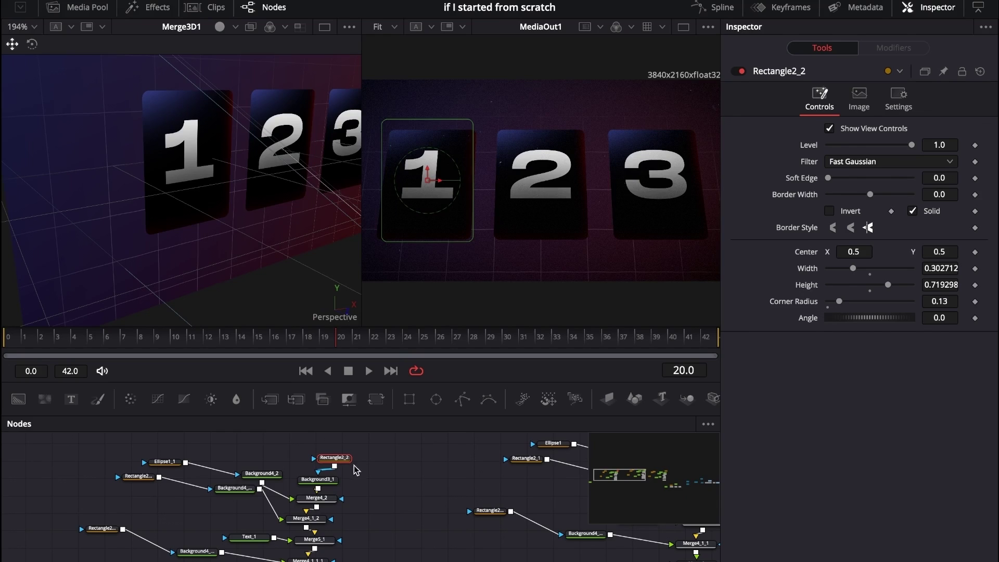
key("2")
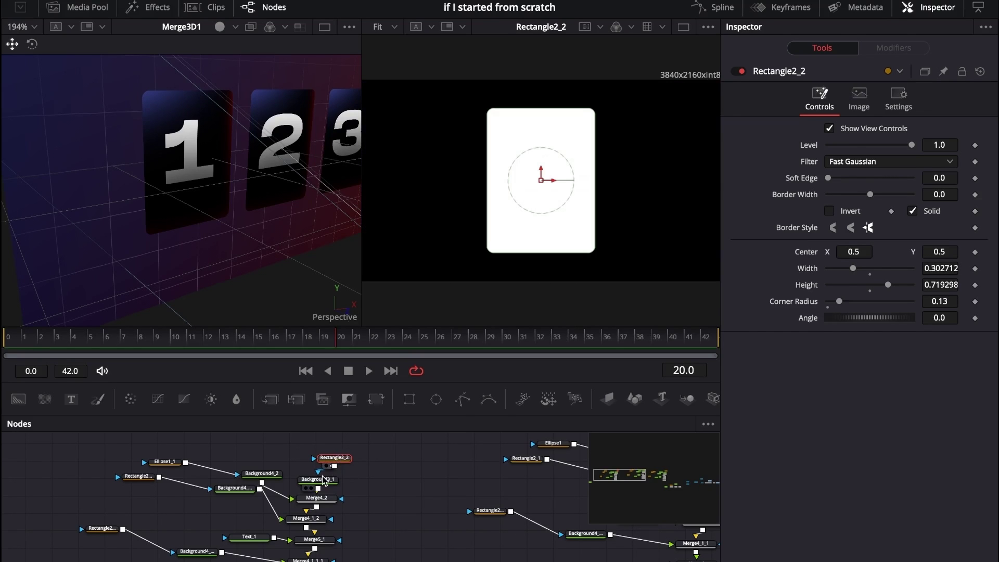
Step: Move the Rectangle2_2 node farther above Background3_1 and display Background3_1 in the second viewer
left_click_drag(339, 455, 319, 445)
left_click_drag(327, 484, 474, 196)
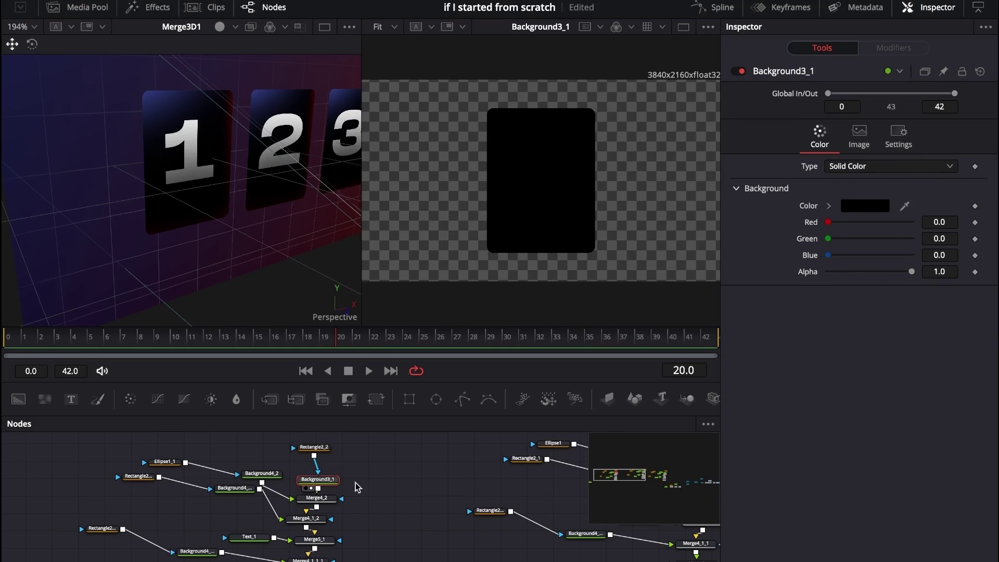
Step: Inspect the first card's mask nodes, ending with the settings of Ellipse1_1, which masks Background4_2
left_click(313, 447)
scroll(315, 458, "up", 1)
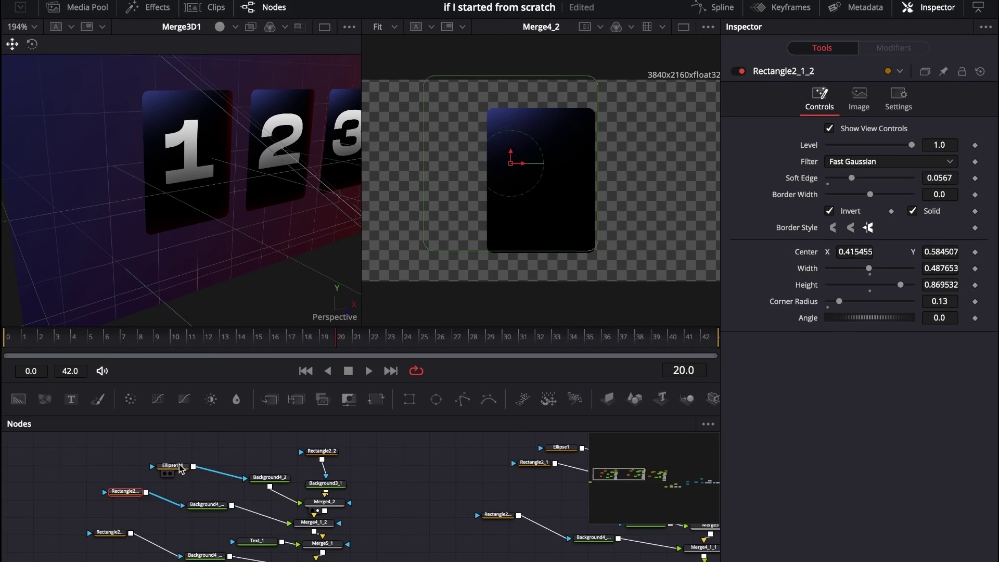
left_click(179, 468)
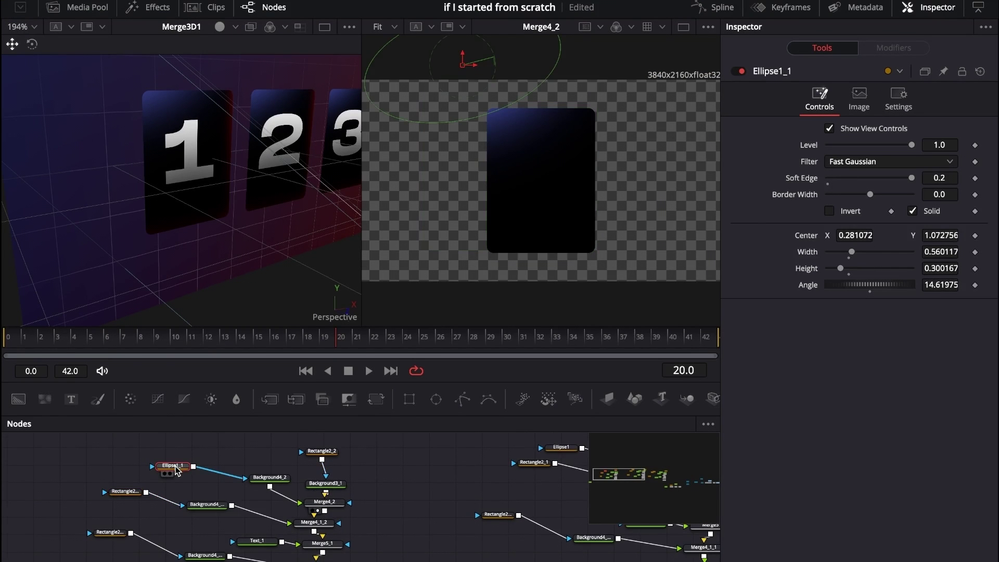
Step: Display Ellipse1_1, Background4_2 and Merge4_2 one after another in the second viewer and examine the first card in the 3D scene
key("2")
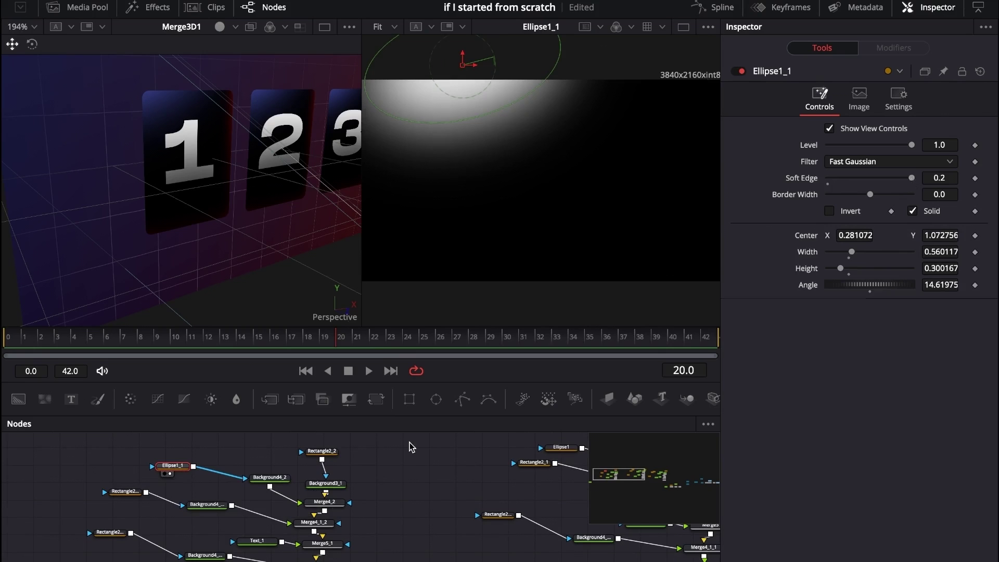
left_click(273, 478)
key("2")
left_click(330, 503)
key("2")
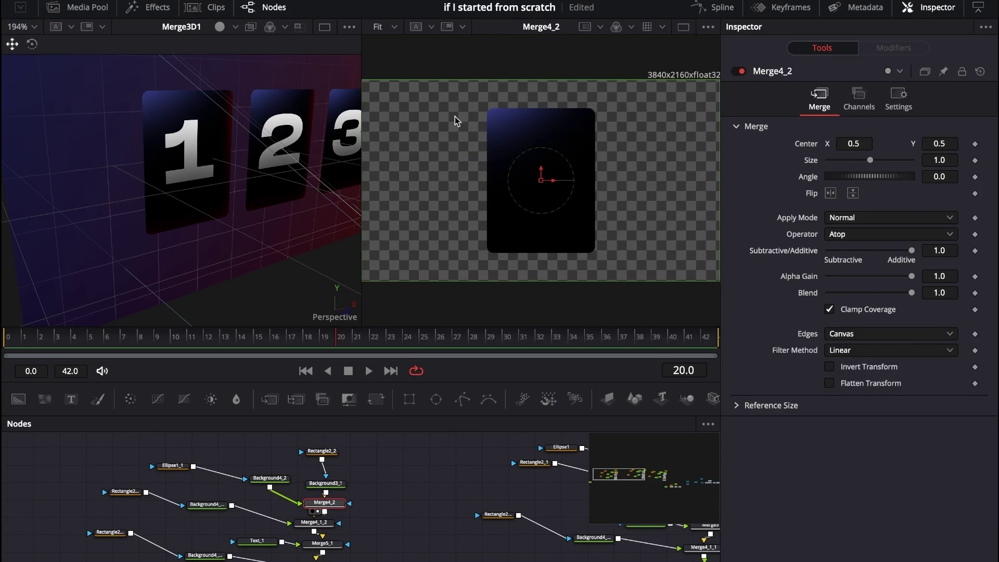
scroll(156, 121, "up", 3)
scroll(156, 121, "left", 3)
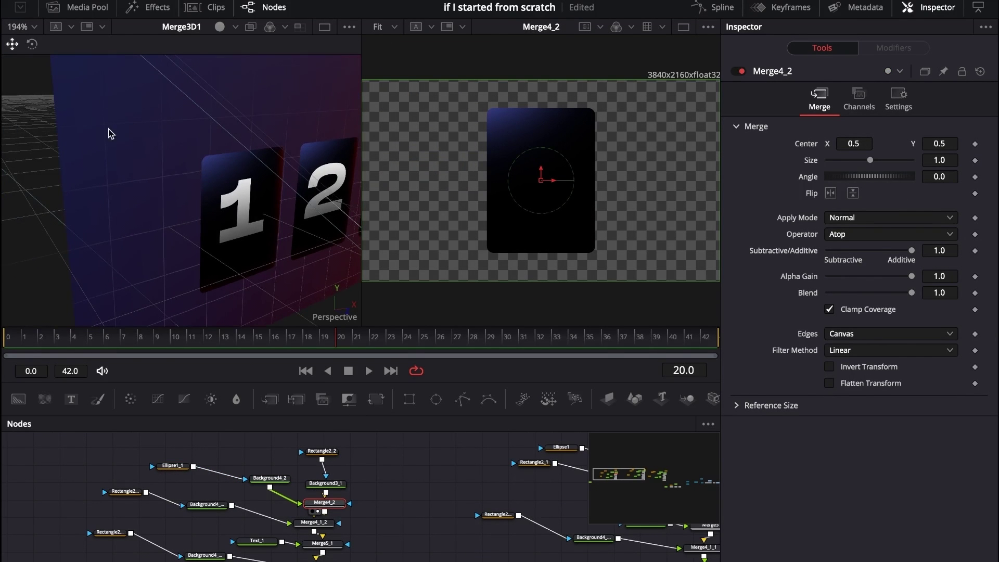
scroll(212, 177, "right", 2)
scroll(212, 178, "down", 1)
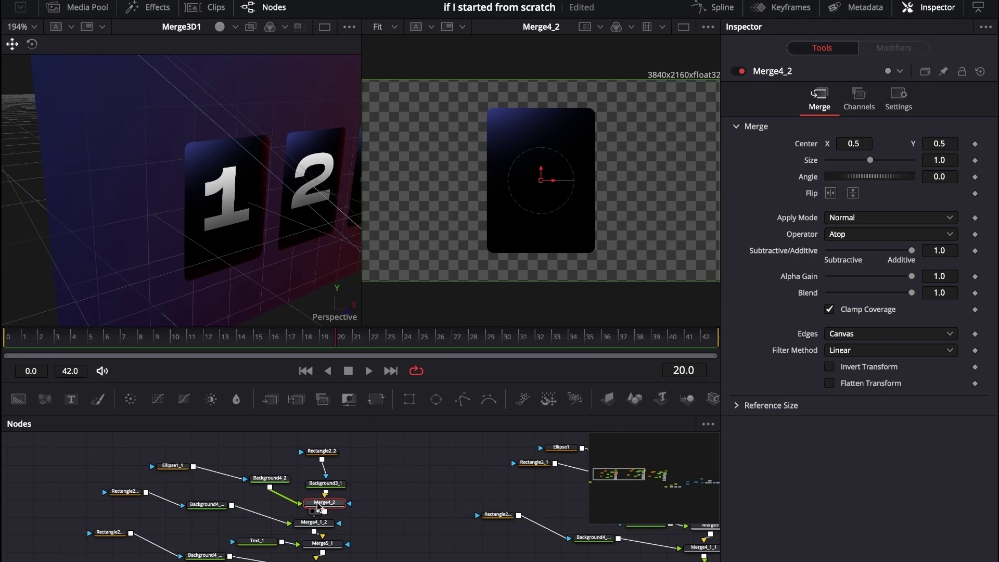
Step: Try the Over operator on Merge4_2 for comparison and switch it back to Atop
left_click(846, 235)
left_click(846, 235)
left_click(846, 235)
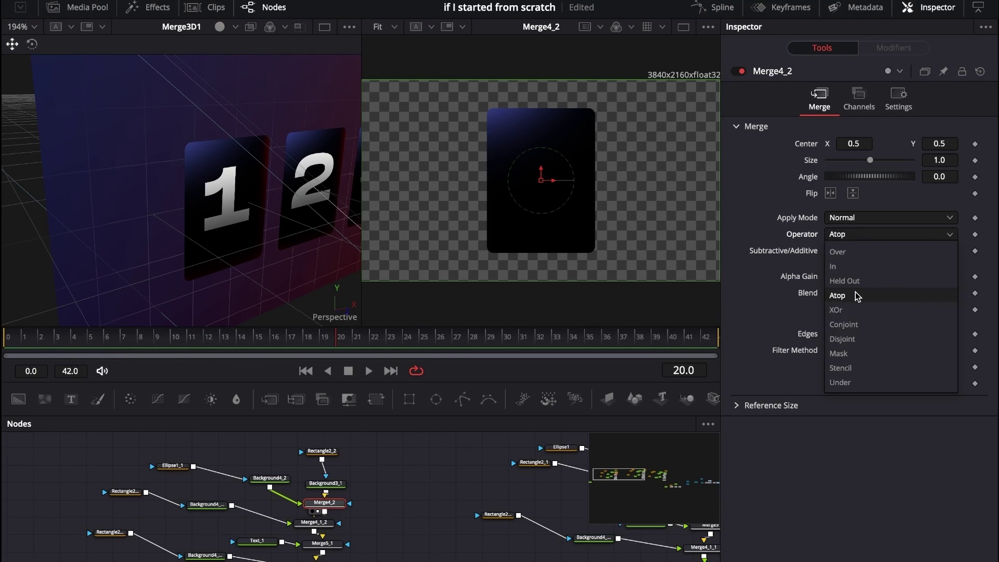
left_click(851, 253)
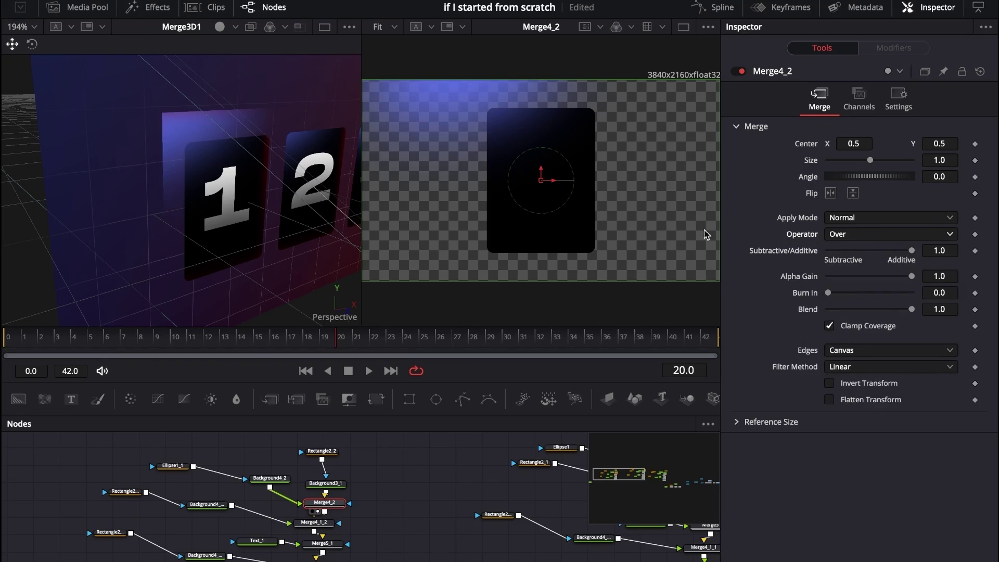
left_click(844, 235)
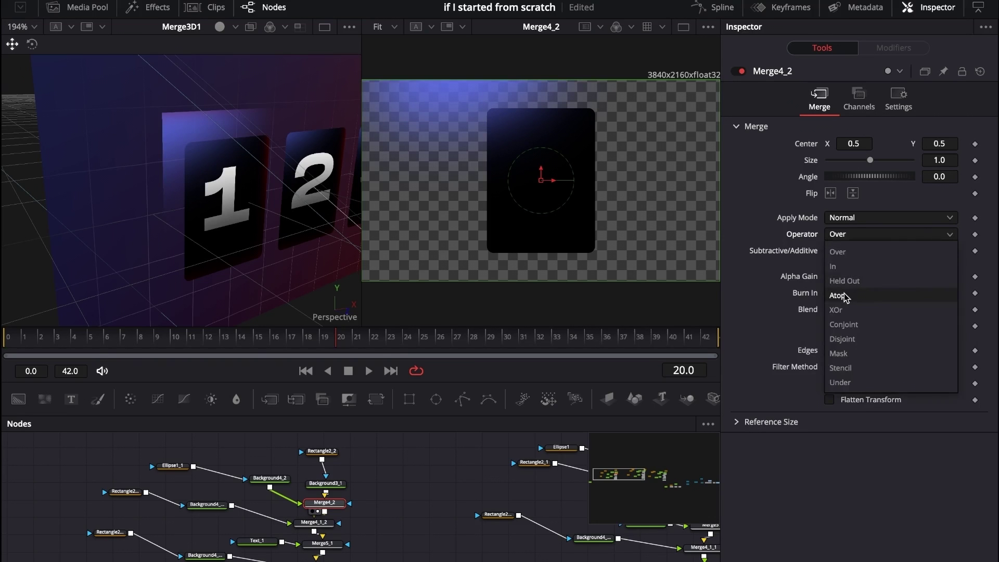
left_click(837, 292)
Step: Inspect the edge glow merged by Merge4_1_2, including its inverted Rectangle2_1_2 mask and its Background4_1_2 colour in the second viewer
left_click(325, 523)
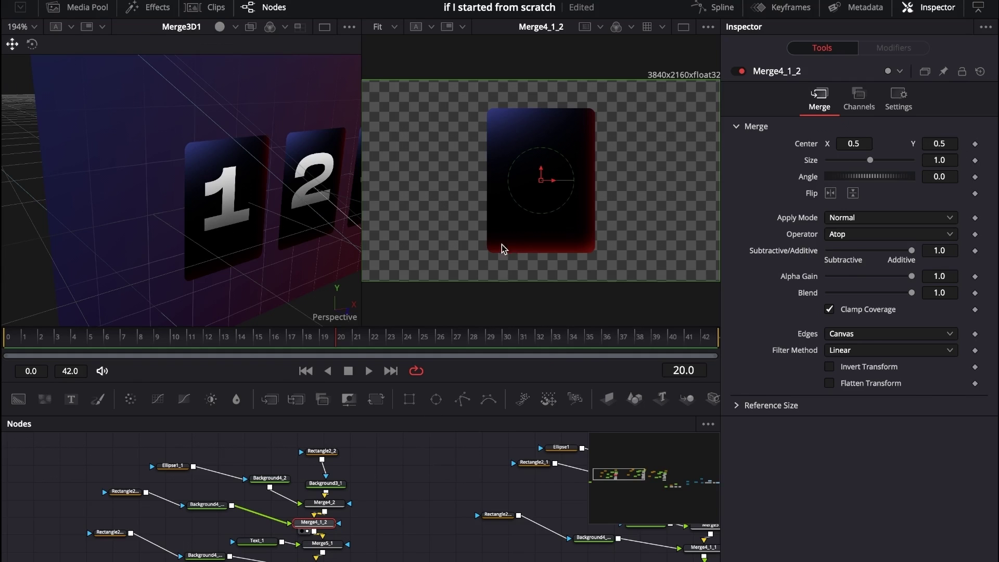
scroll(277, 227, "down", 2)
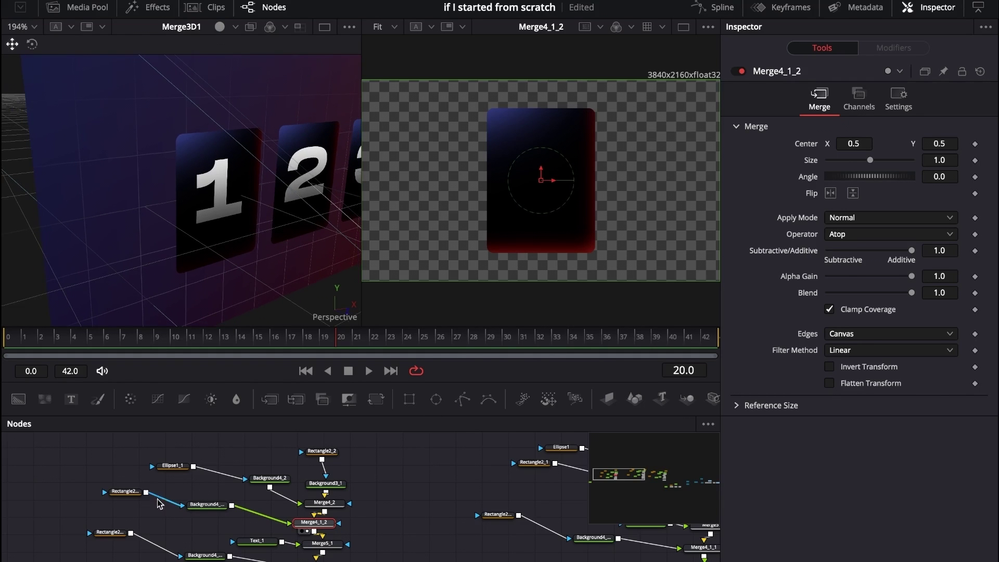
left_click(128, 493)
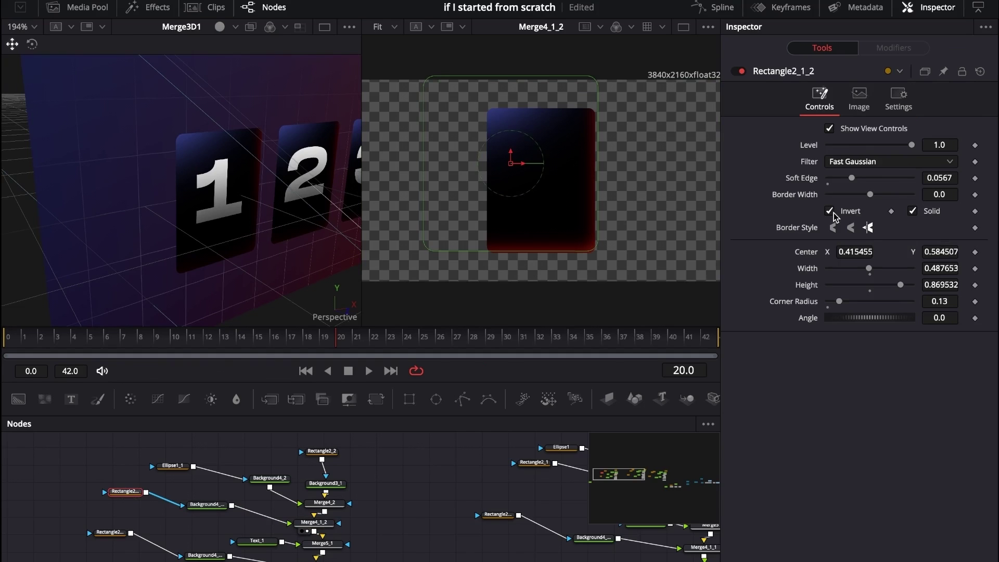
left_click(211, 504)
key("2")
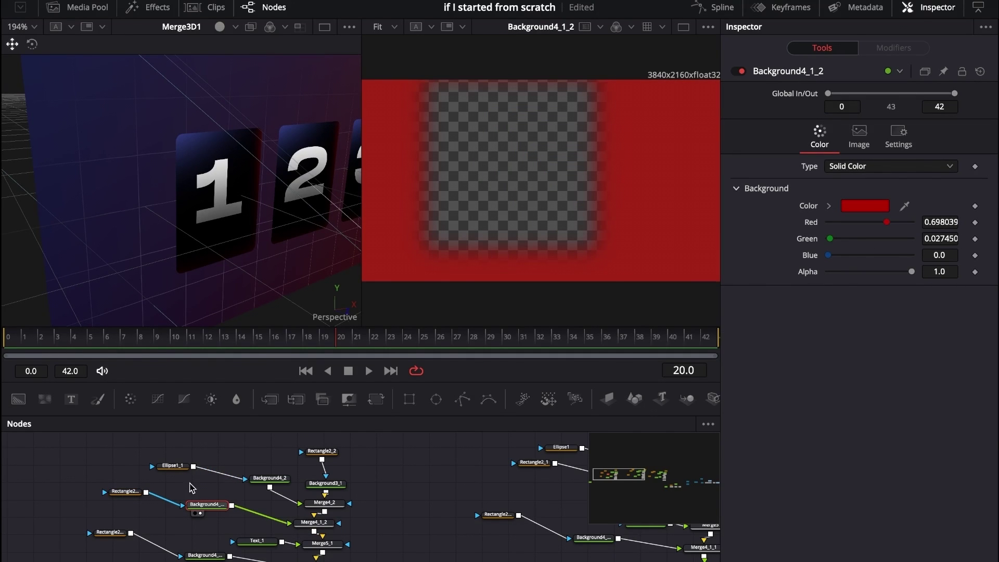
left_click(314, 521)
key("2")
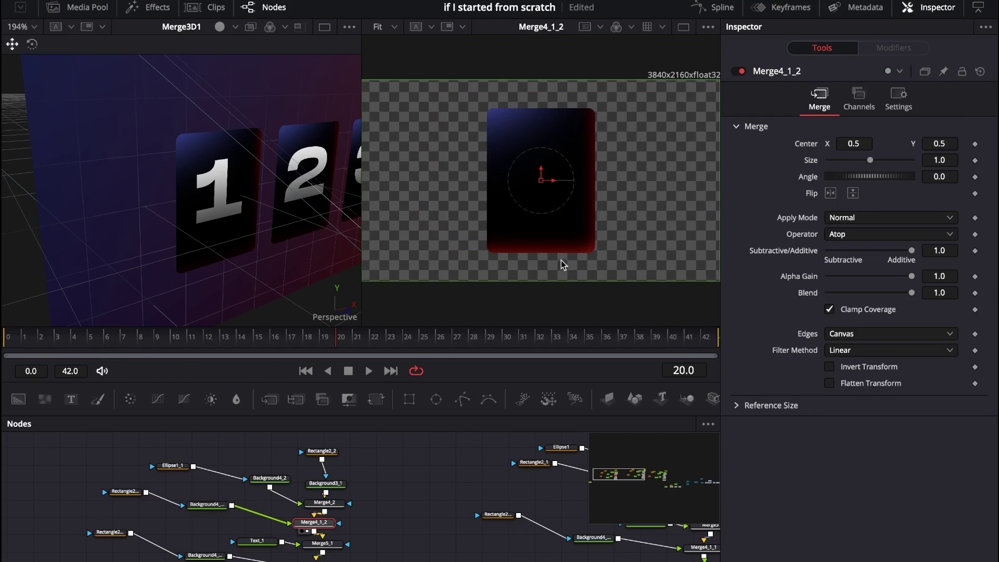
Step: Inspect the Text_1 number merged by Merge5_1 and the Background4_1_1_1 shade that Merge4_1_1_1 places over it
left_click(322, 543)
key("2")
left_click(256, 542)
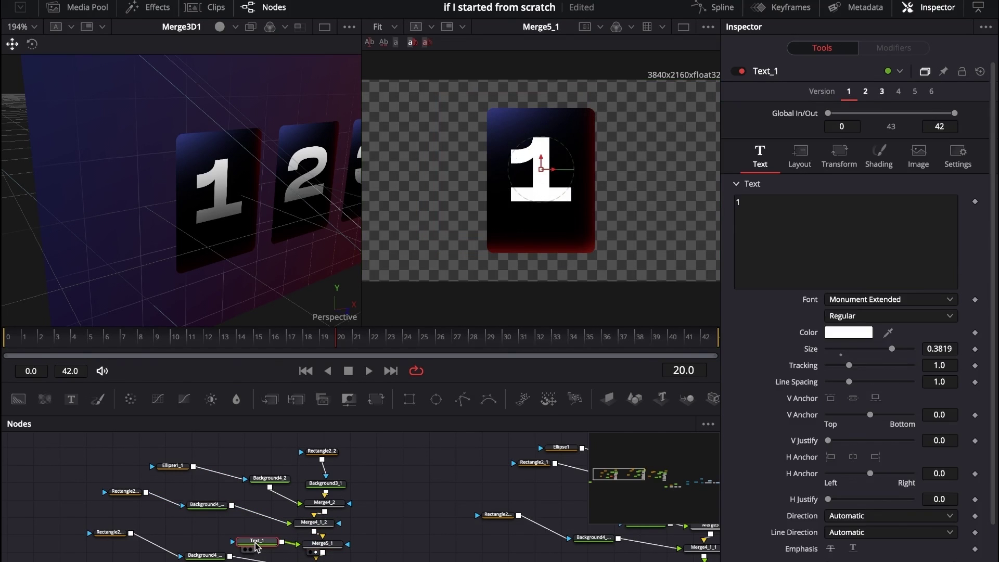
scroll(256, 546, "down", 1)
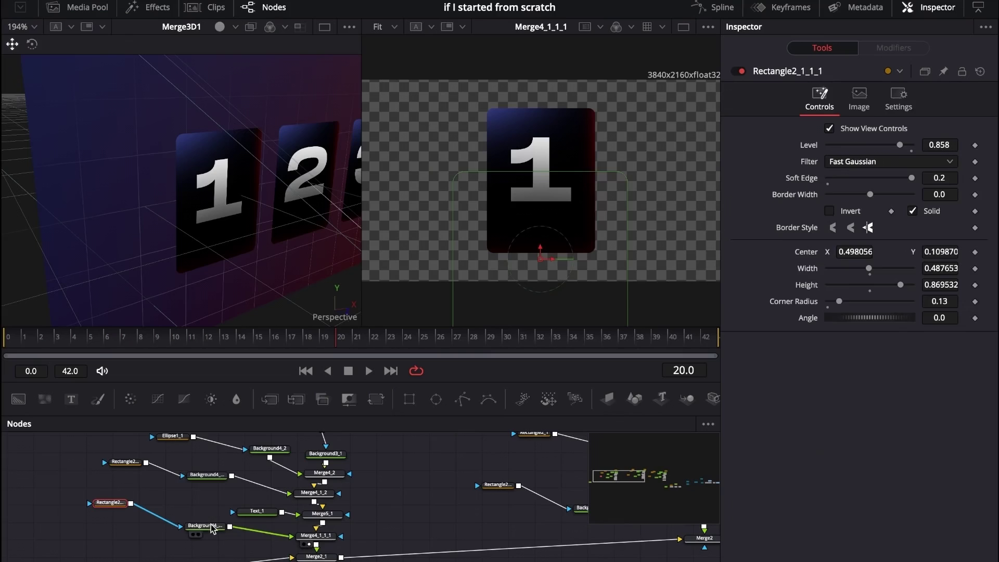
left_click(211, 529)
left_click_drag(211, 530, 524, 256)
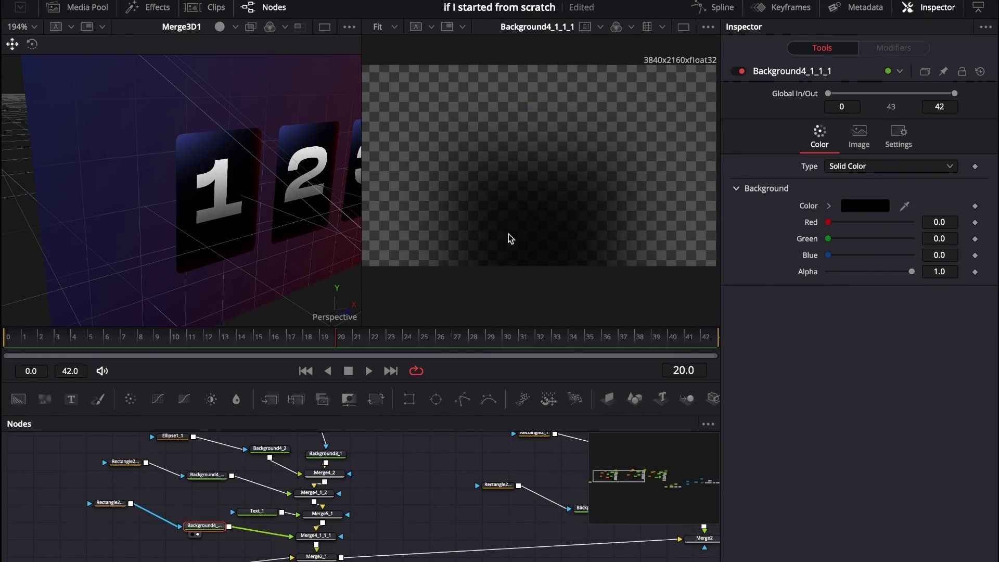
left_click(319, 536)
key("2")
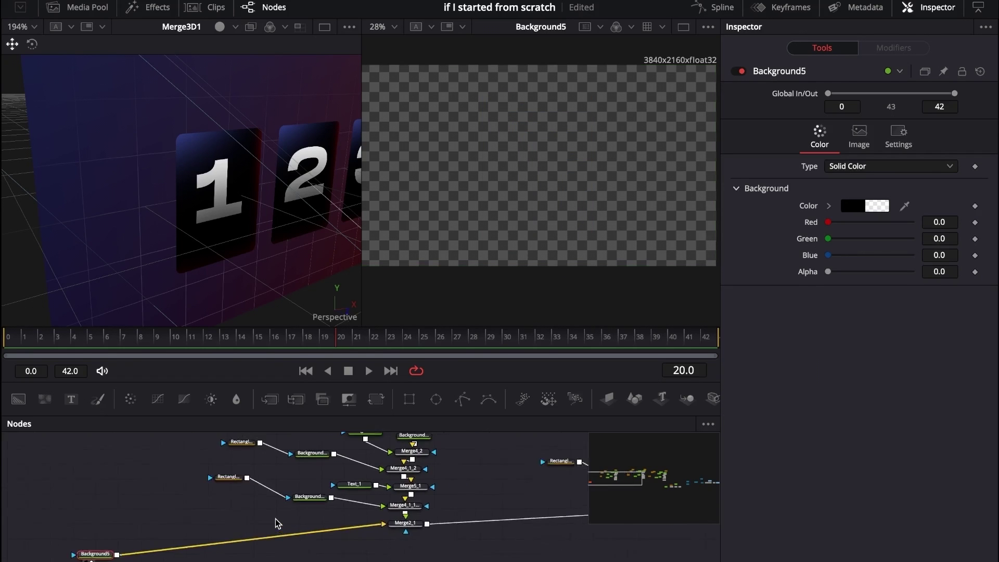
Step: Move the Background5 node slightly farther from Merge2_1 and display Merge2_1 in the second viewer
scroll(276, 522, "right", 2)
scroll(288, 514, "up", 2)
scroll(290, 511, "down", 3)
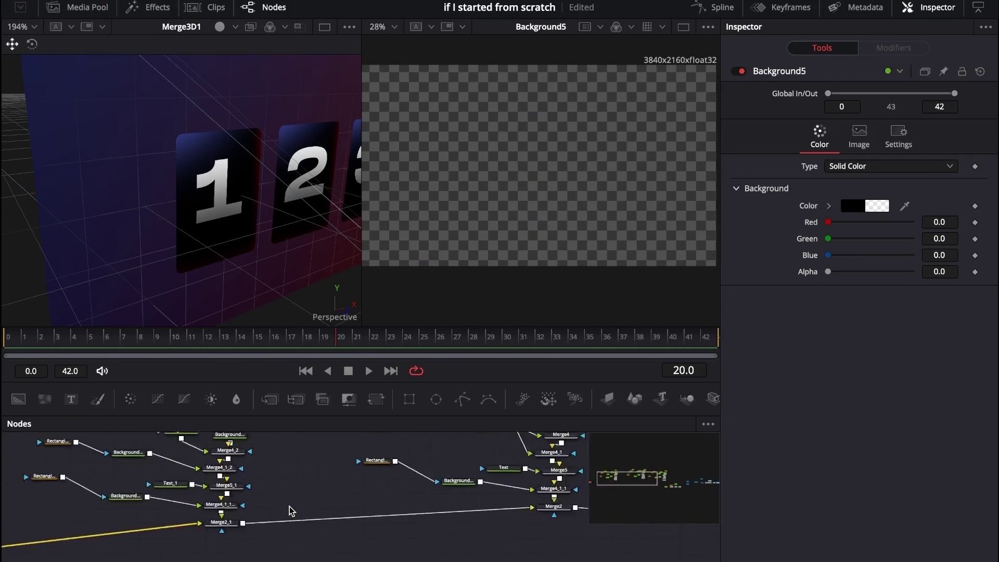
left_click_drag(92, 533, 71, 519)
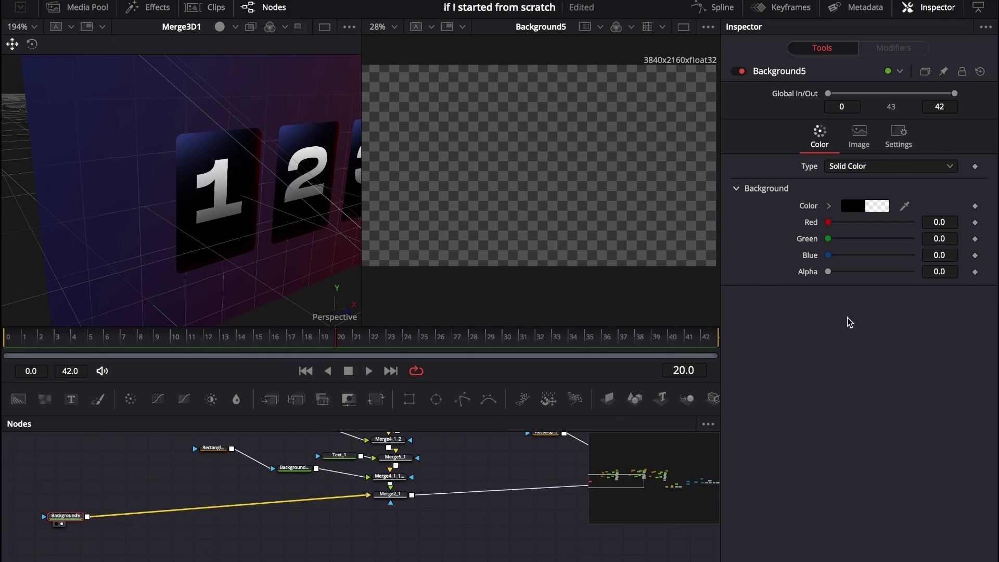
left_click(385, 494)
key("2")
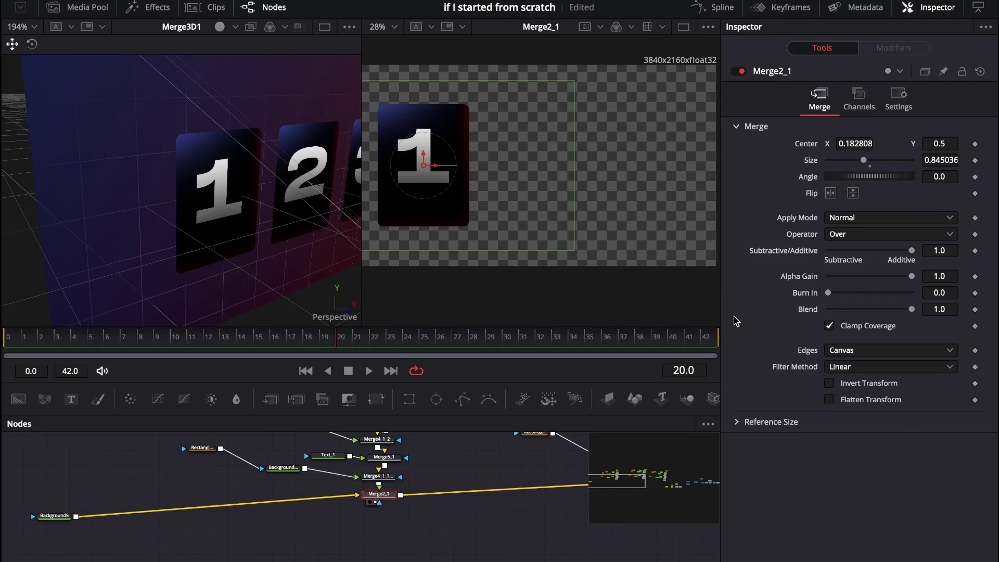
scroll(452, 188, "left", 3)
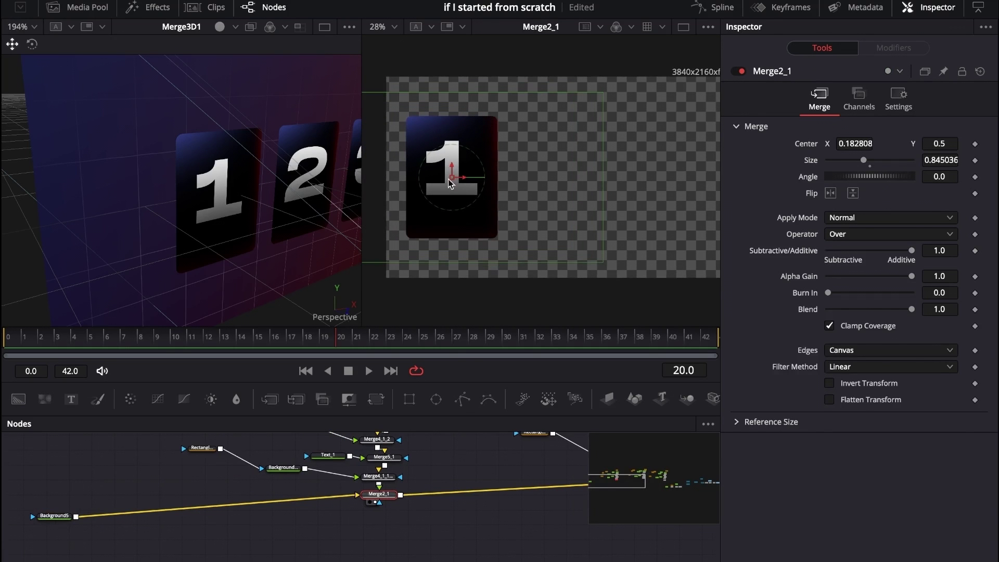
Step: Trace how the cards are combined along the node chain from Merge2 to Merge2_2
scroll(378, 499, "right", 5)
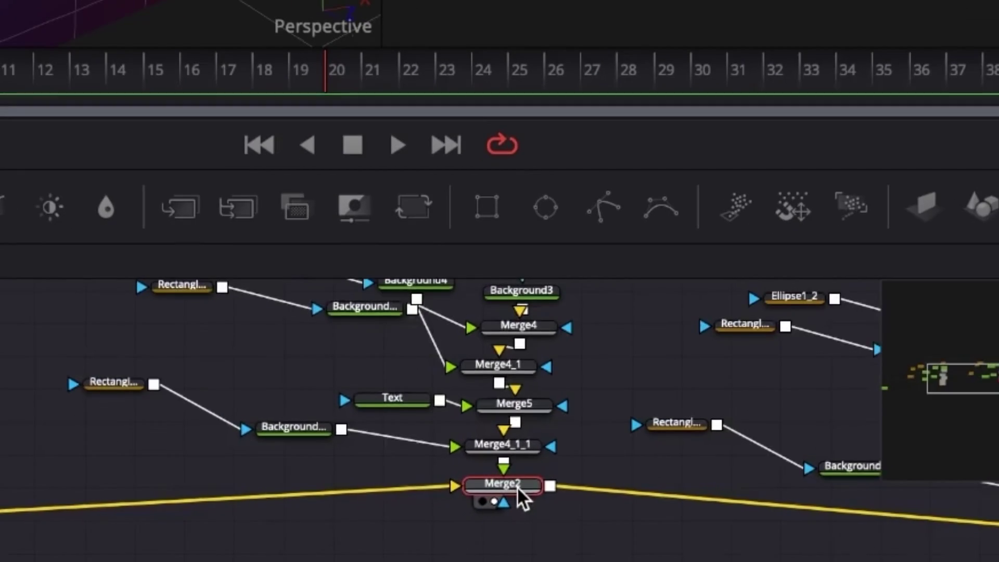
scroll(423, 525, "right", 5)
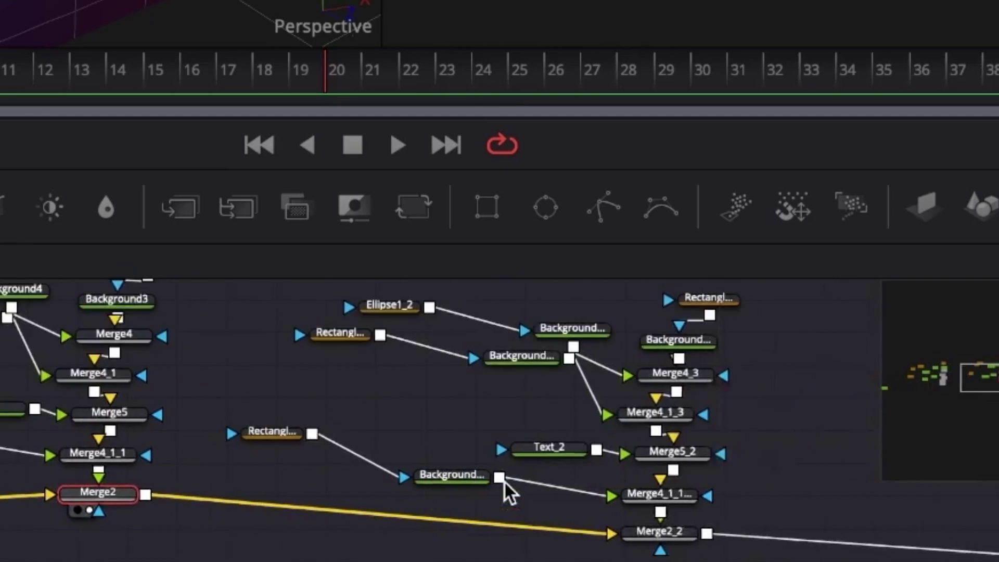
scroll(504, 480, "right", 5)
left_click(375, 535)
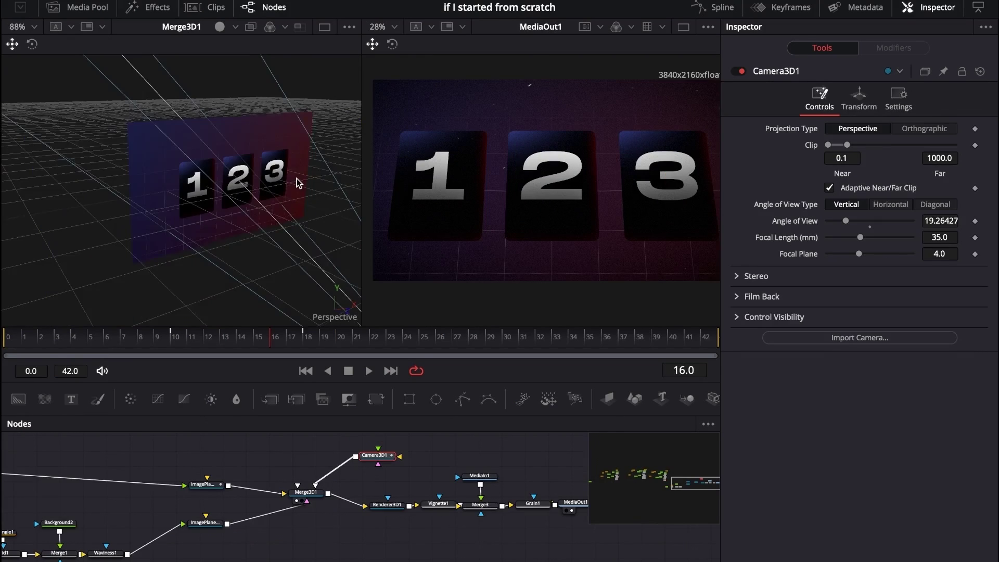
Step: Examine Camera3D1's position relative to the cards from the side, with the playhead at frame 10
left_click_drag(260, 180, 287, 183)
scroll(285, 179, "left", 5)
scroll(285, 179, "right", 8)
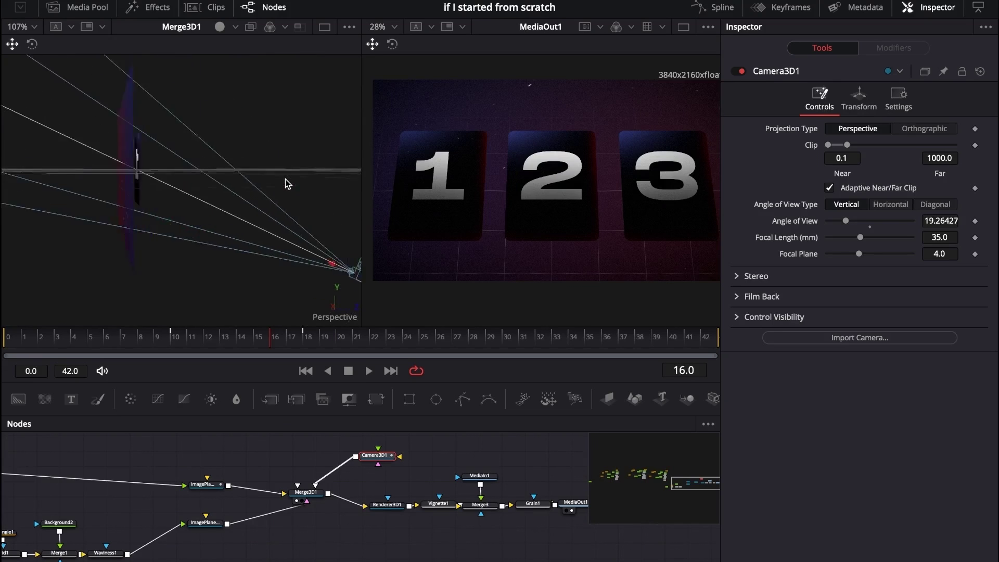
mouse_move(172, 339)
left_mouse_down()
mouse_move(157, 339)
mouse_move(172, 341)
left_mouse_up()
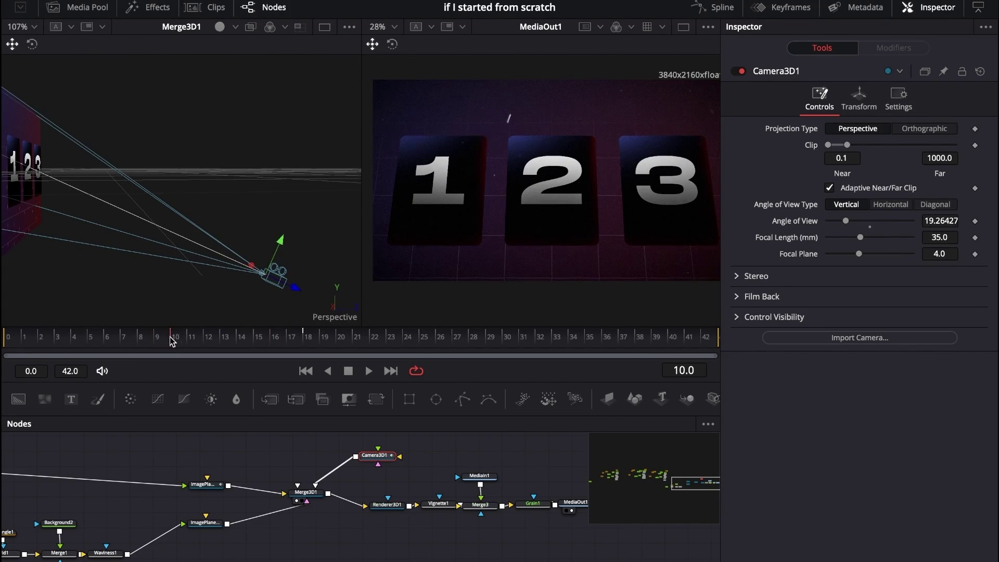
key("Left")
key("Left")
left_click_drag(167, 342, 170, 341)
scroll(298, 234, "left", 5)
scroll(298, 234, "right", 5)
scroll(297, 234, "up", 3)
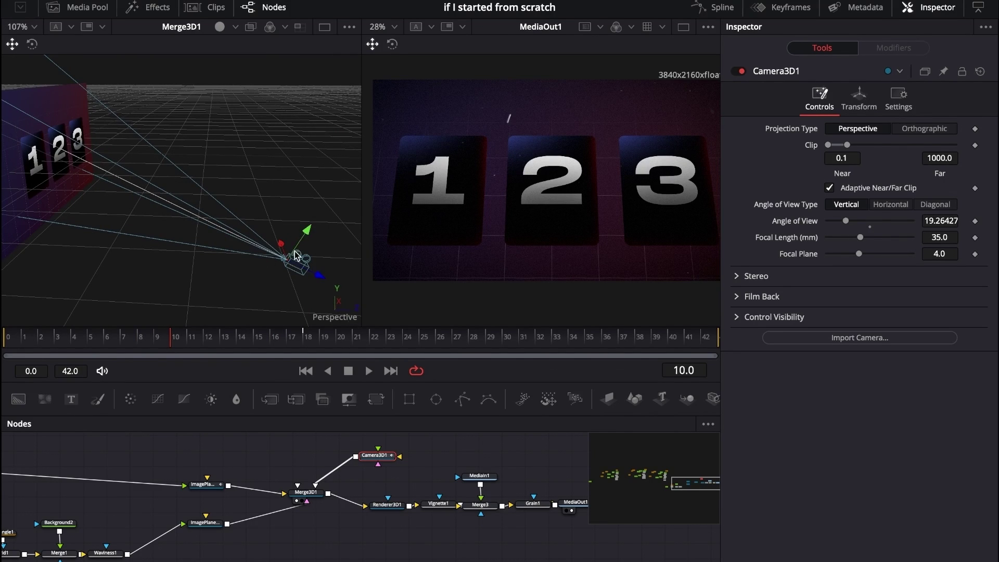
Step: Inspect Camera3D1's translation and rotation keyframes and its movement from frame 10 to about frame 18
left_click(859, 99)
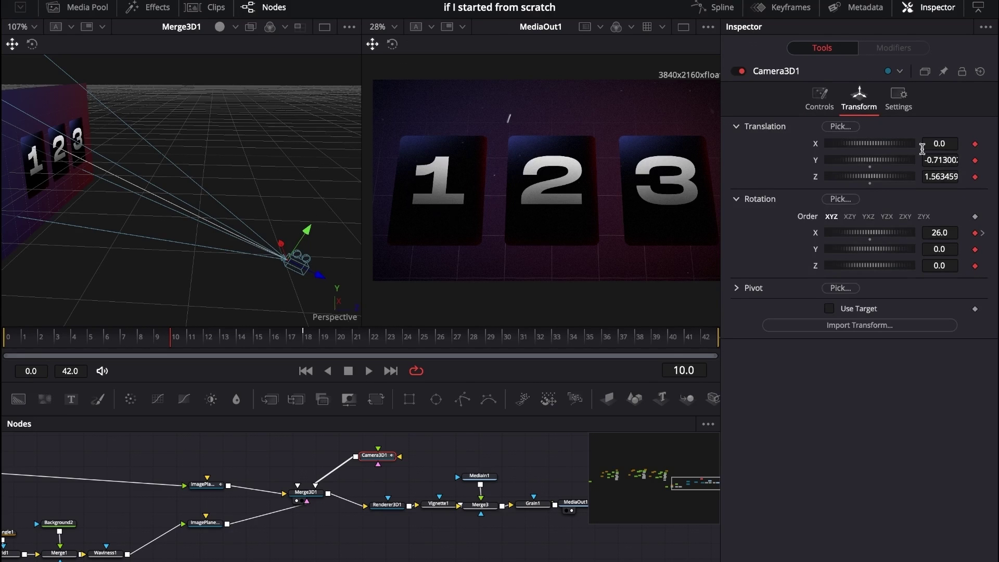
left_click_drag(232, 174, 237, 173)
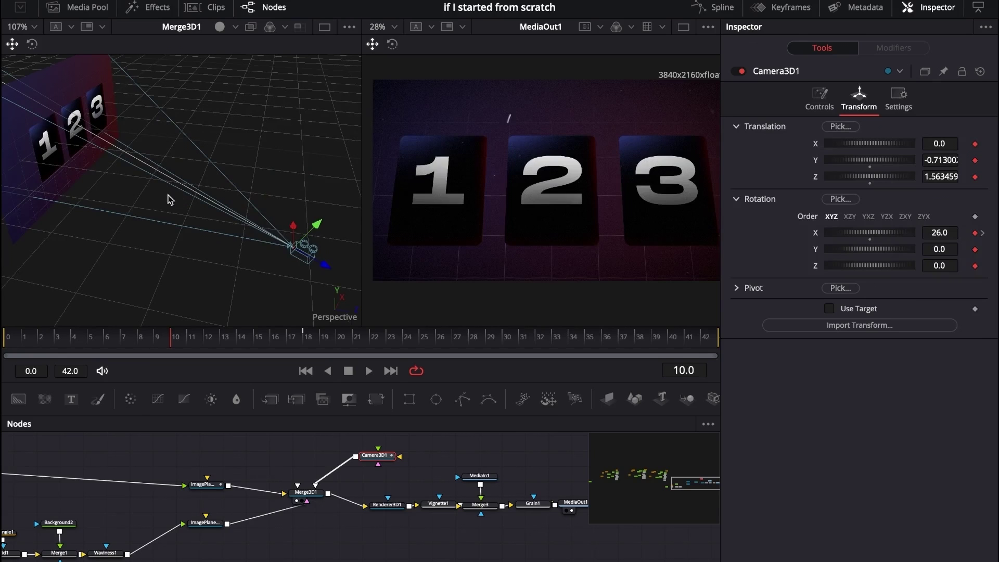
left_click_drag(158, 194, 169, 240)
left_click_drag(179, 341, 303, 337)
key("Left")
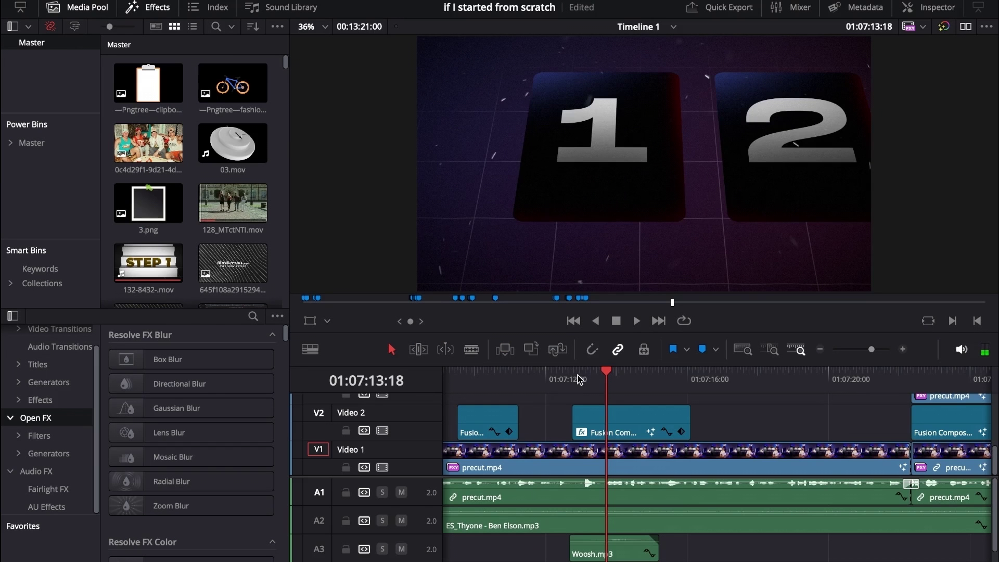
Step: Move the edit timeline's playhead to 01:07:12:22 over the cards' Fusion composition and open it on the Fusion page
left_click(577, 376)
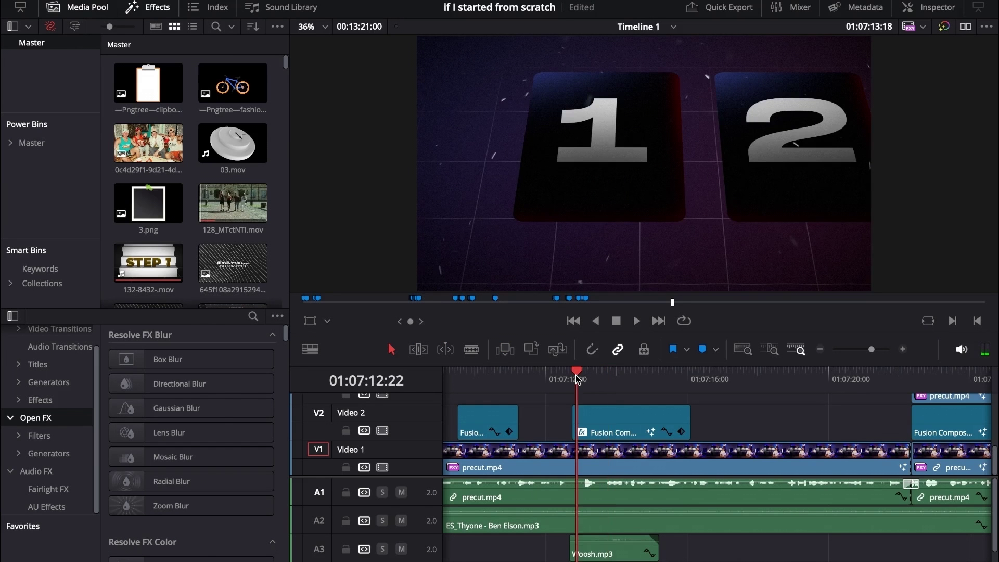
left_click(498, 561)
scroll(359, 504, "left", 5)
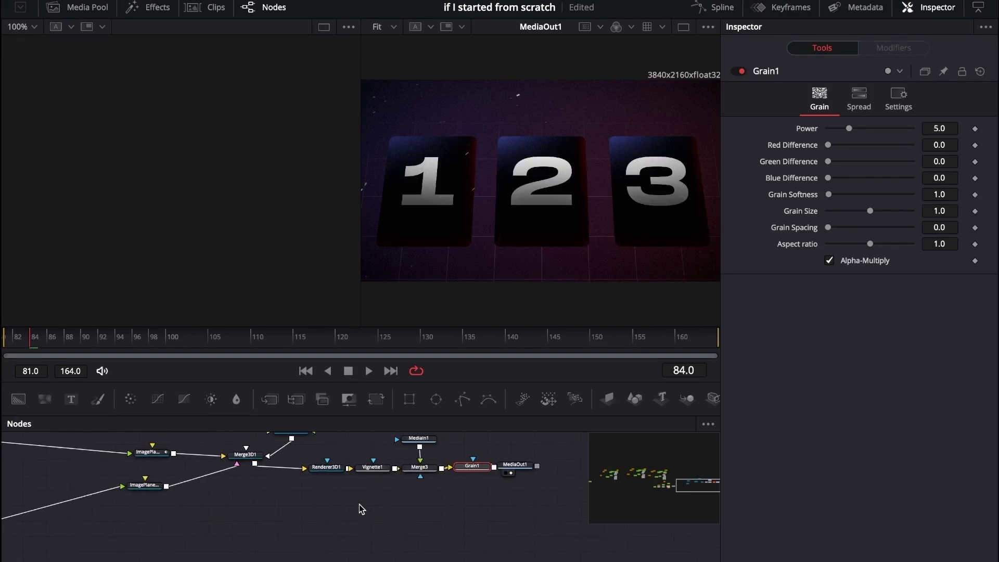
scroll(360, 504, "right", 5)
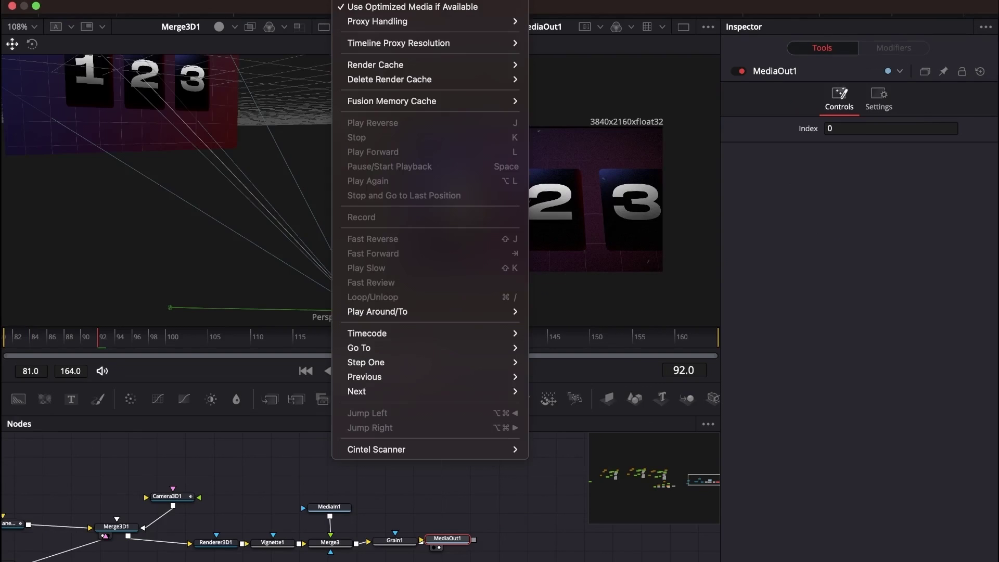
Step: Set the timeline proxy resolution to Quarter and check the MediaOut1 preview of the cards
mouse_move(389, 46)
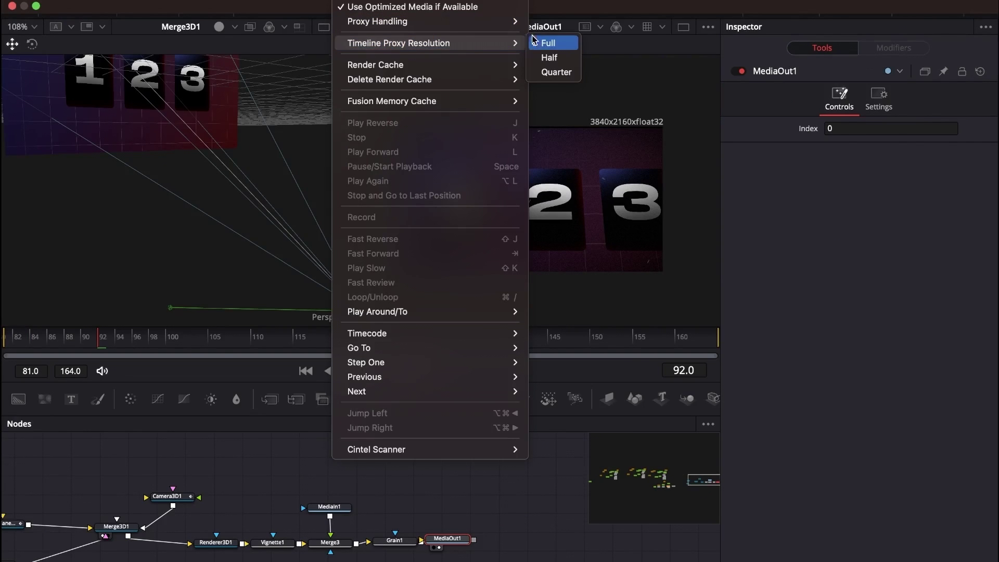
left_click(553, 77)
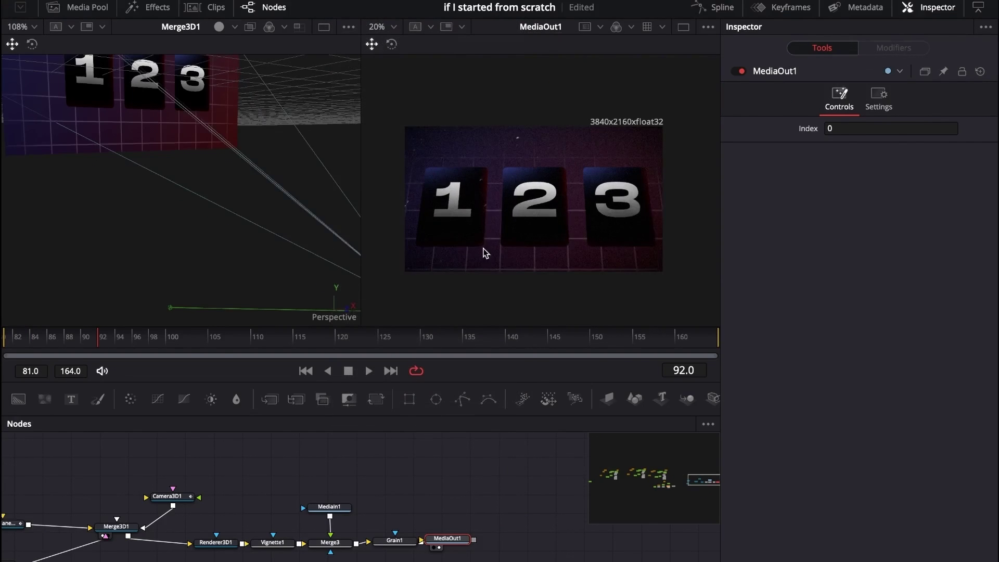
scroll(528, 175, "up", 1)
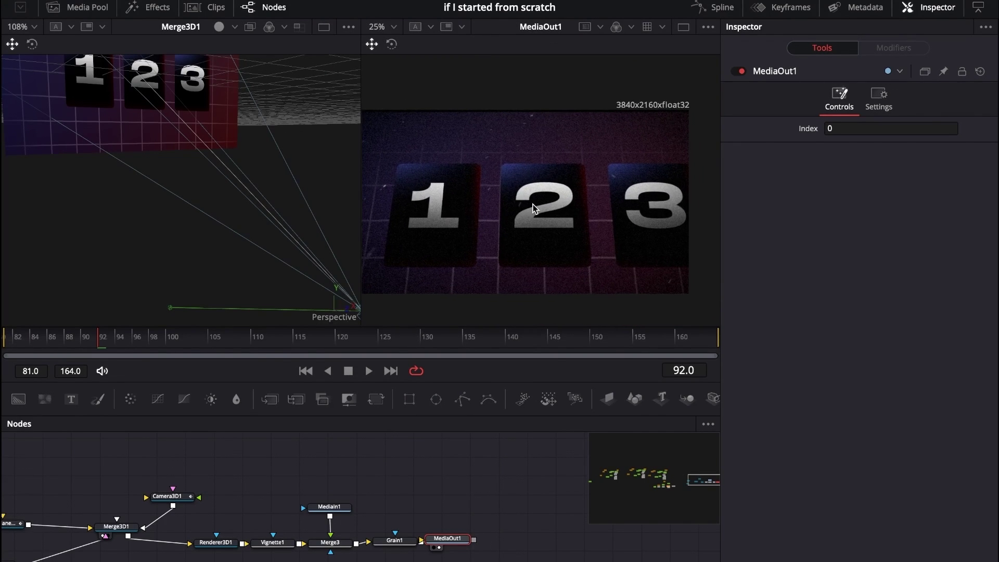
Step: Inspect Camera3D1's translation and rotation keyframes and its placement in front of the cards at frame 81
scroll(533, 205, "down", 1)
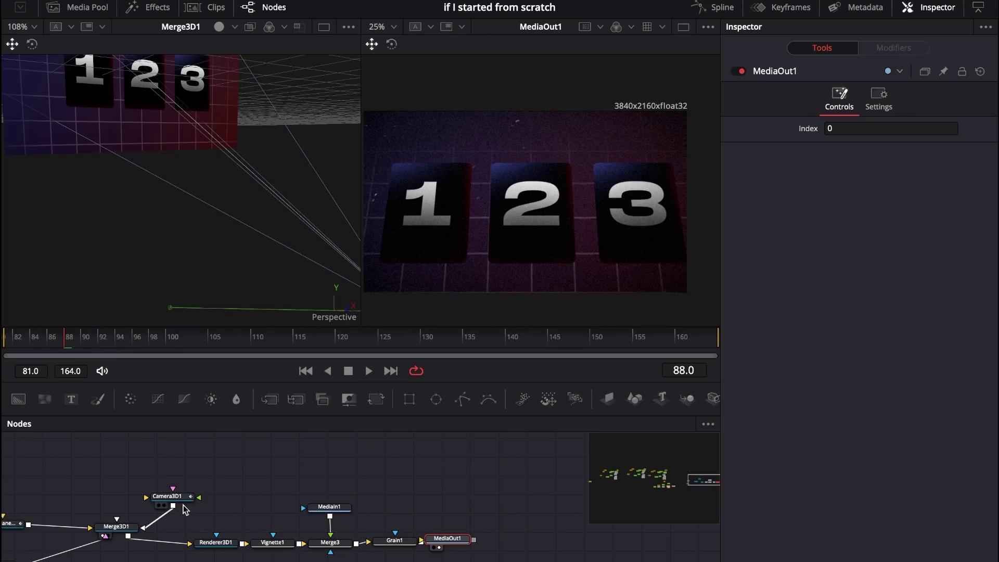
left_click(177, 497)
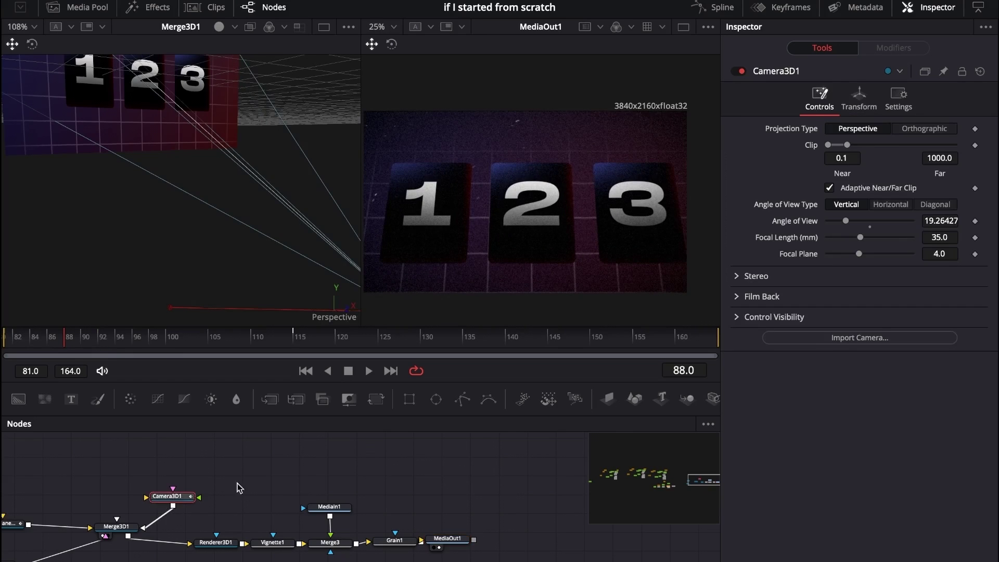
scroll(349, 464, "left", 4)
left_click(859, 95)
key("Home")
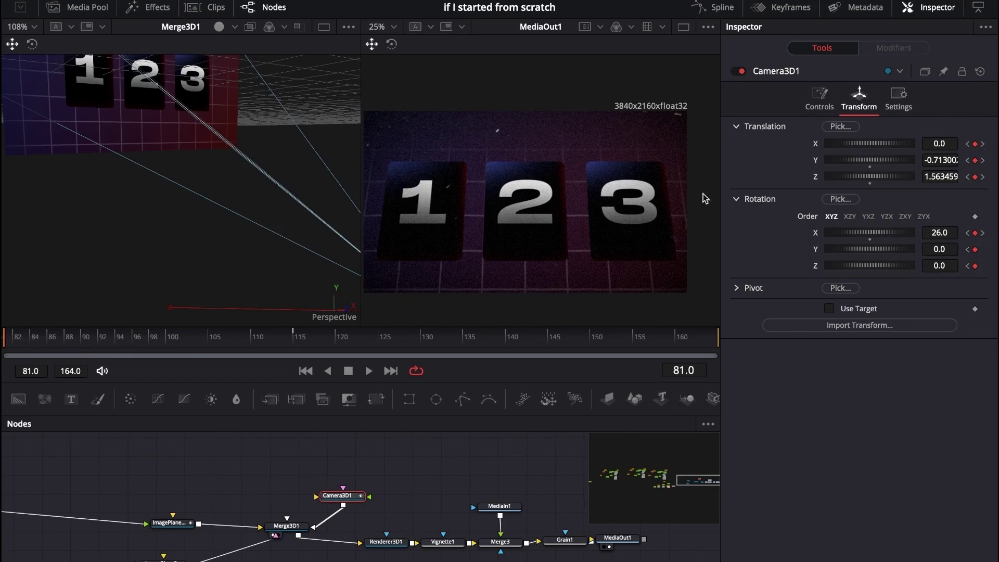
scroll(256, 185, "left", 5)
scroll(257, 185, "right", 3)
scroll(256, 184, "left", 2)
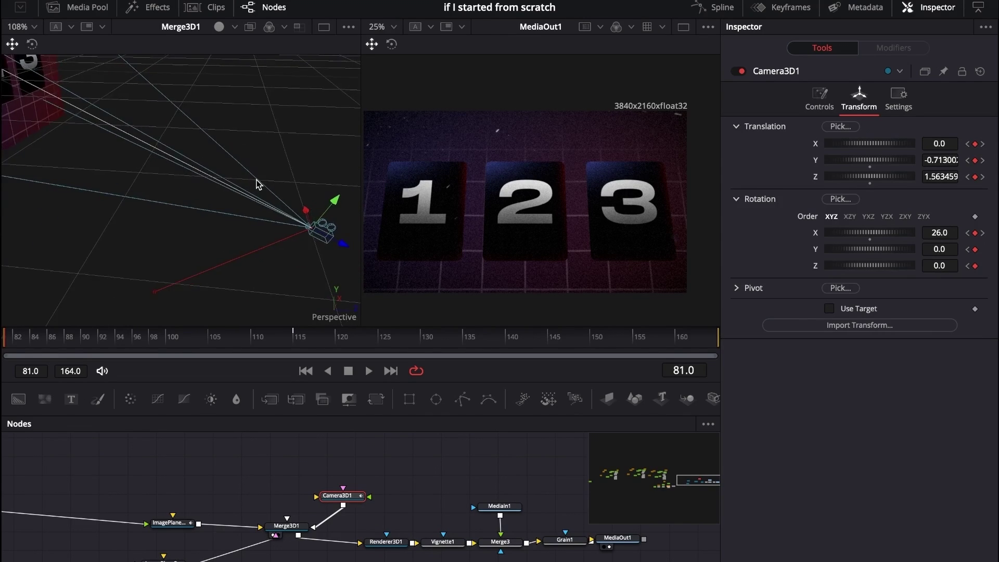
left_click_drag(256, 185, 379, 136)
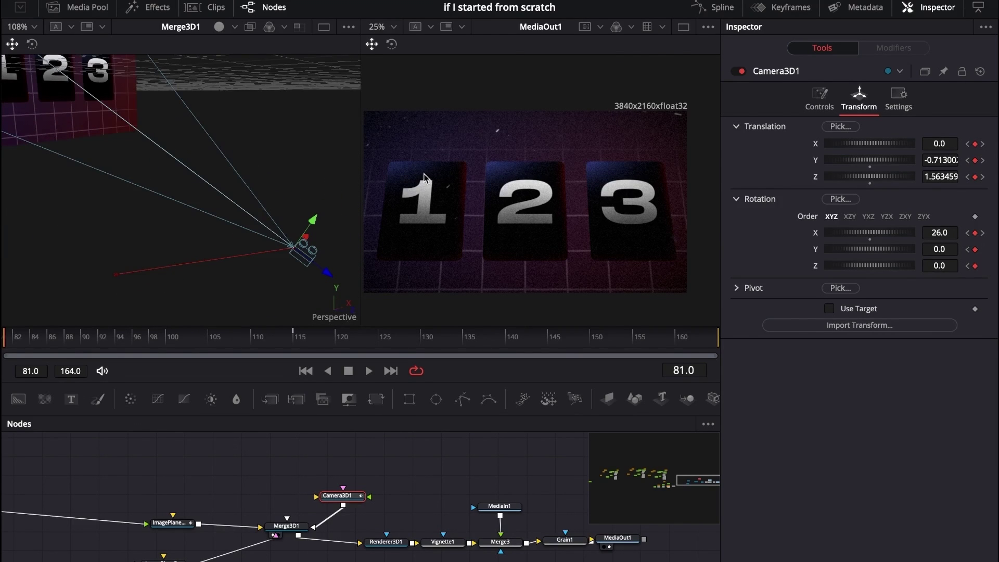
Step: Examine Camera3D1's move toward card 1 up to its keyframes at frame 115
left_click(294, 337)
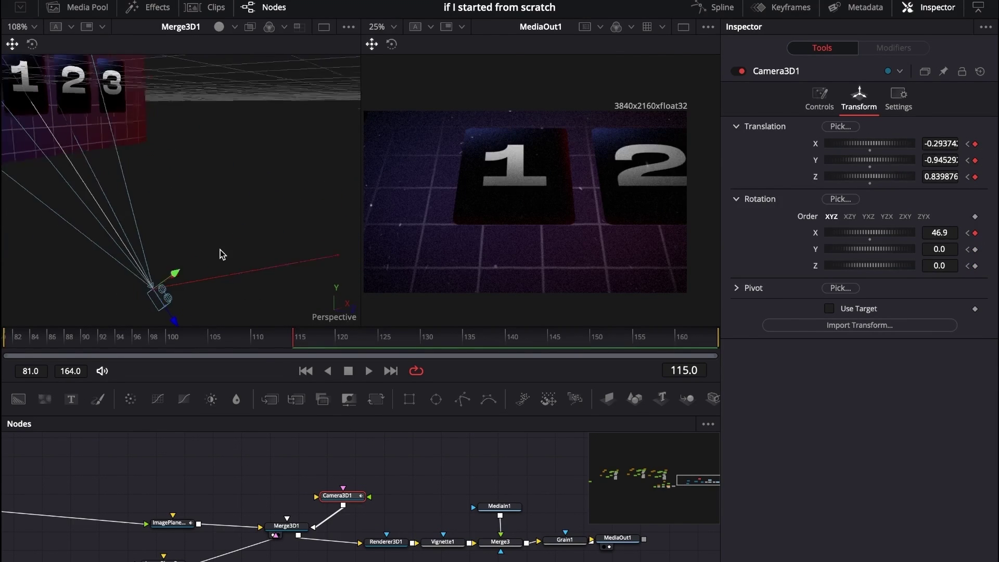
scroll(220, 249, "down", 5)
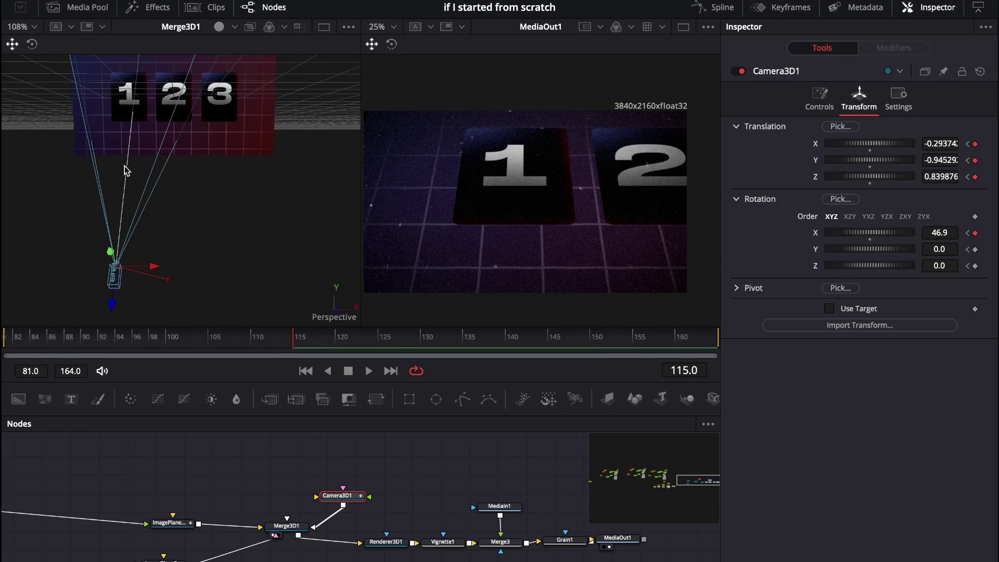
scroll(559, 204, "down", 1)
left_click_drag(77, 337, 305, 353)
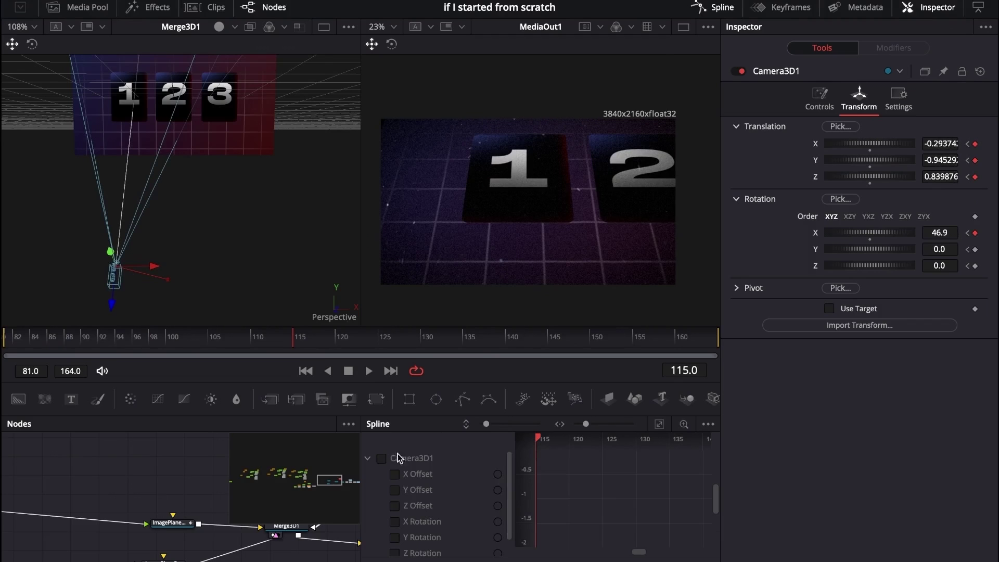
Step: Show all of Camera3D1's curves in the Spline editor, fit them in view and enlarge the graph area
left_click(382, 459)
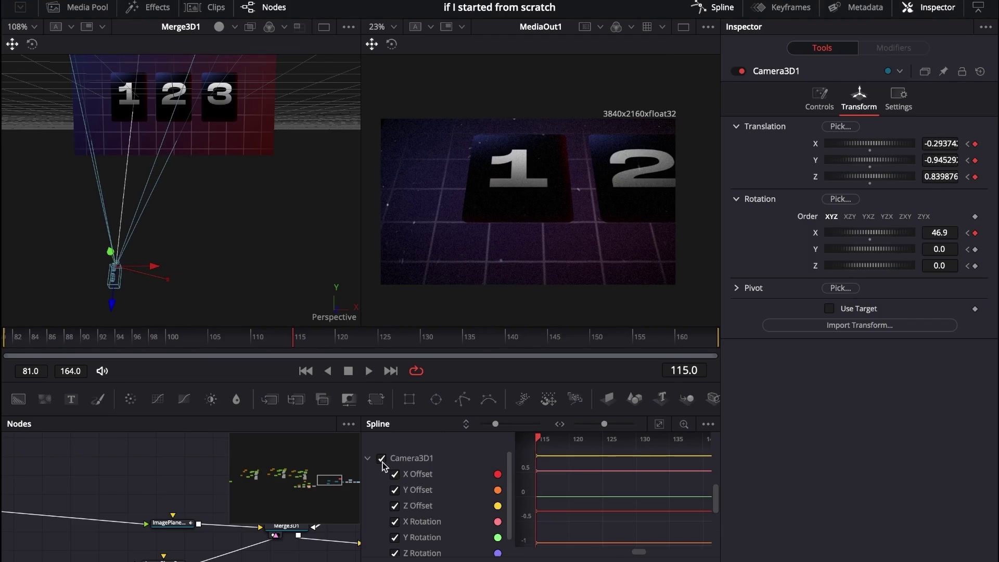
left_click(661, 424)
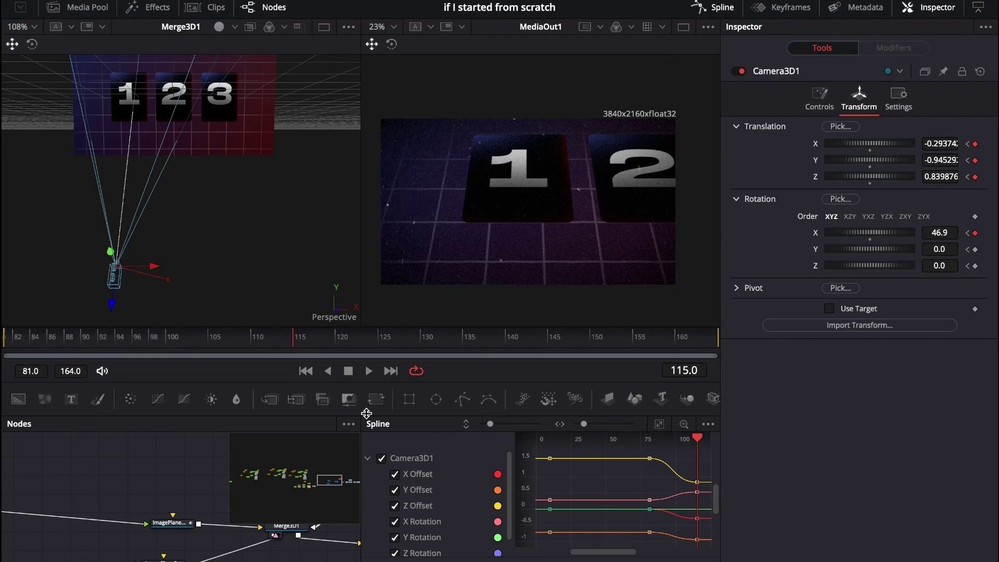
left_click_drag(366, 414, 245, 377)
Step: Select Camera3D1's spline keyframes and try linear interpolation on them
key("super+a")
key("shift+l")
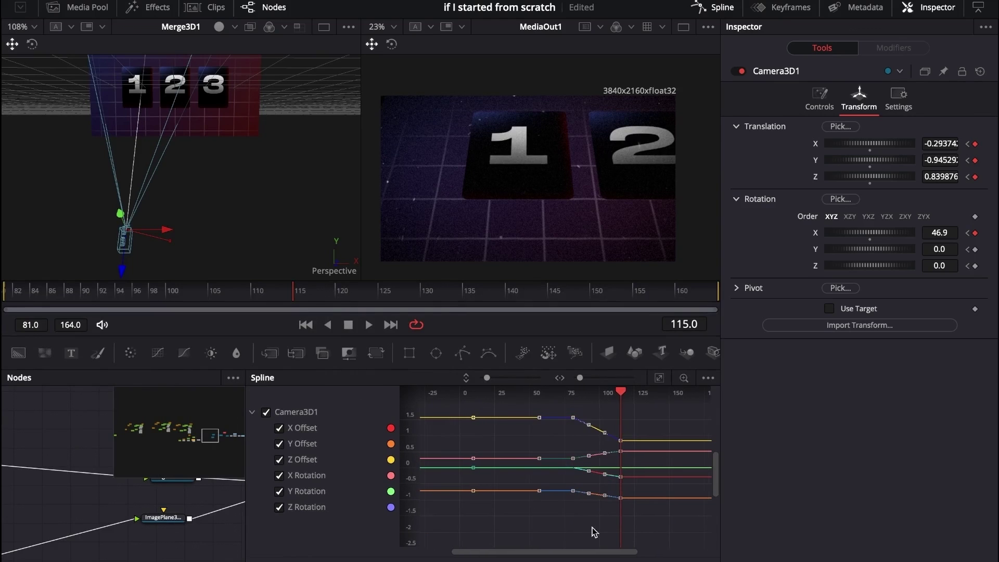
key("Delete")
left_click_drag(569, 528, 630, 408)
key("ctrl+z")
Step: Smooth the selected Camera3D1 keyframes and adjust their Ease In value
key("s")
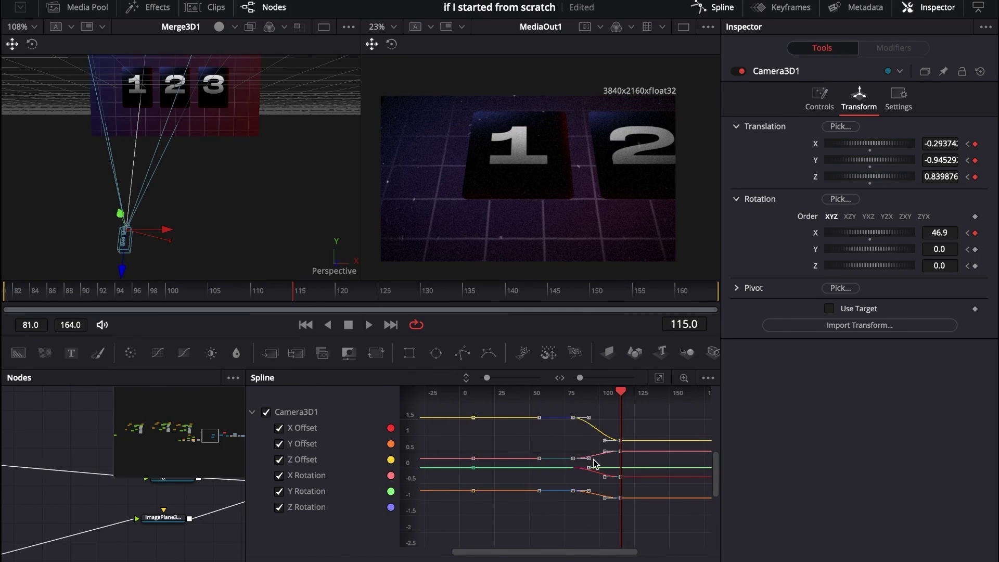
key("t")
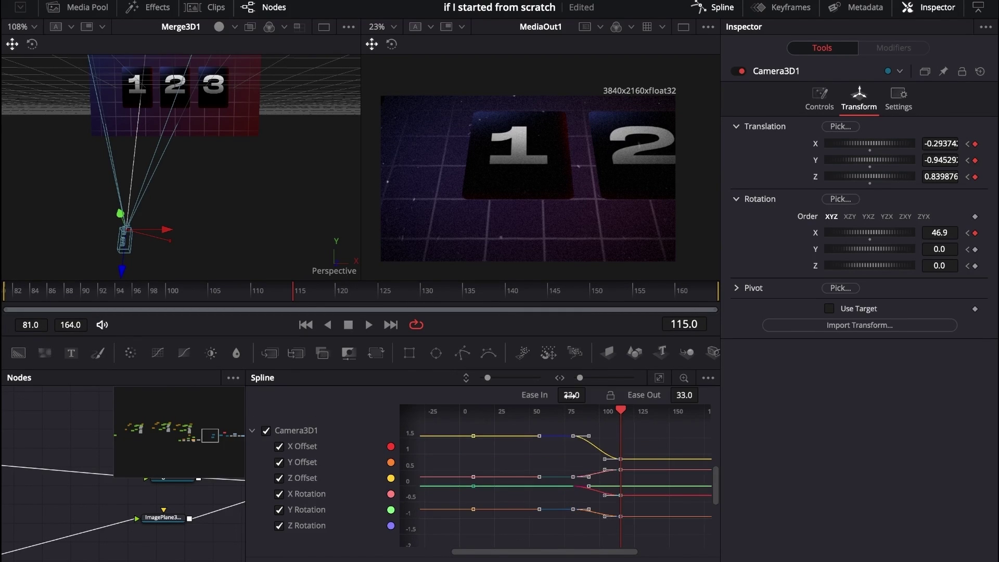
left_click_drag(571, 395, 680, 404)
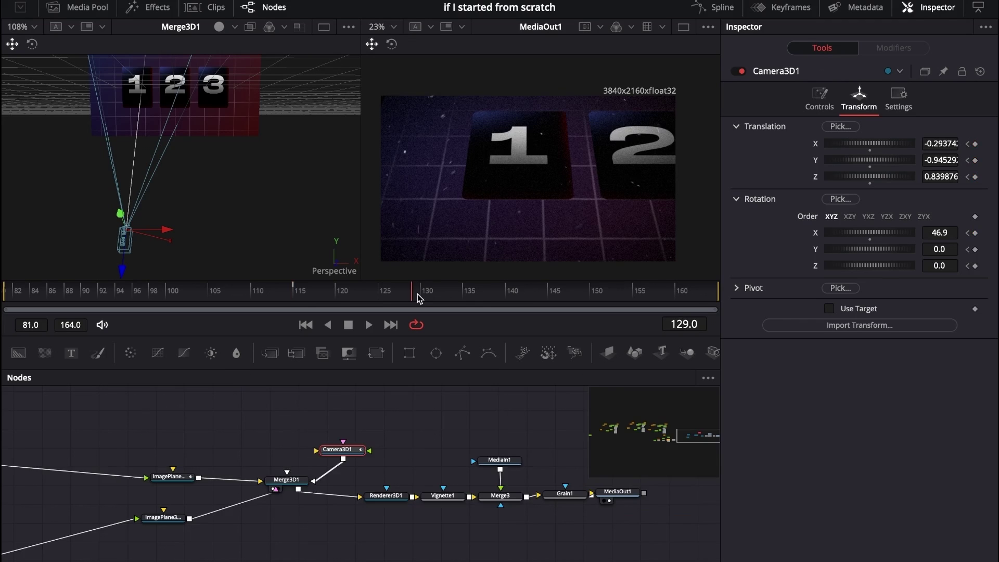
Step: Scrub the SOMETHING TO SELL reveal from frame 129 to 139 and select its Rectangle3, Text_3, Glow1 and Merge6 nodes
left_click_drag(417, 294, 476, 294)
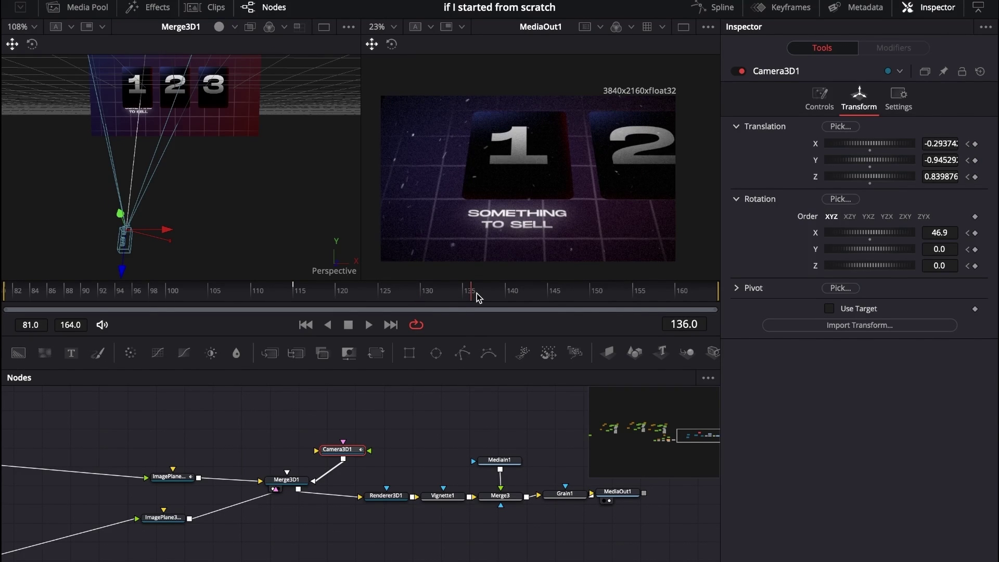
left_click_drag(475, 297, 504, 289)
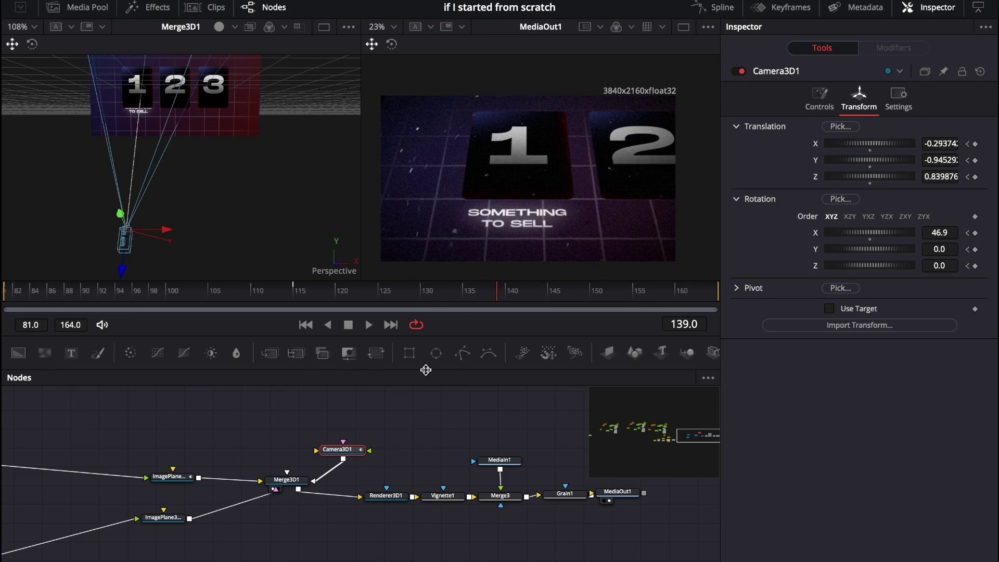
scroll(430, 521, "left", 10)
scroll(429, 521, "right", 2)
scroll(429, 521, "down", 1)
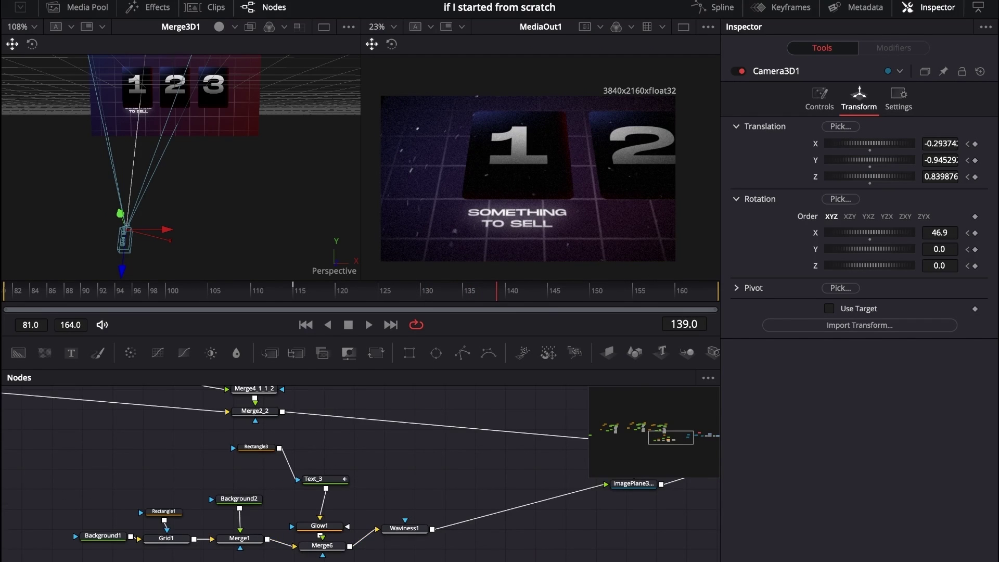
left_click_drag(347, 560, 245, 442)
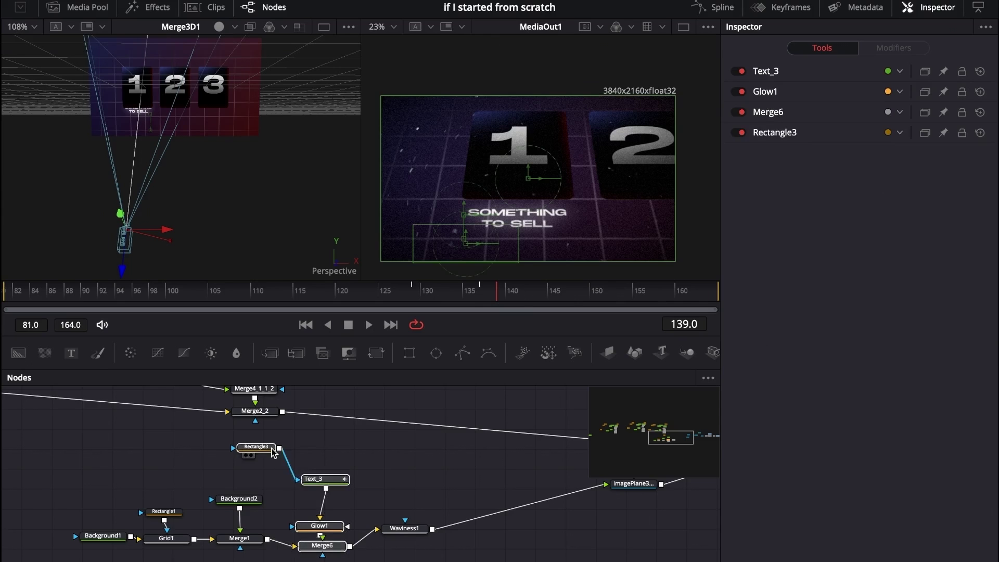
Step: Select ImagePlane3D1_1 and examine from the side how the text plane sits relative to the cards in 3D
scroll(411, 540, "right", 3)
scroll(411, 540, "right", 1)
left_click(435, 483)
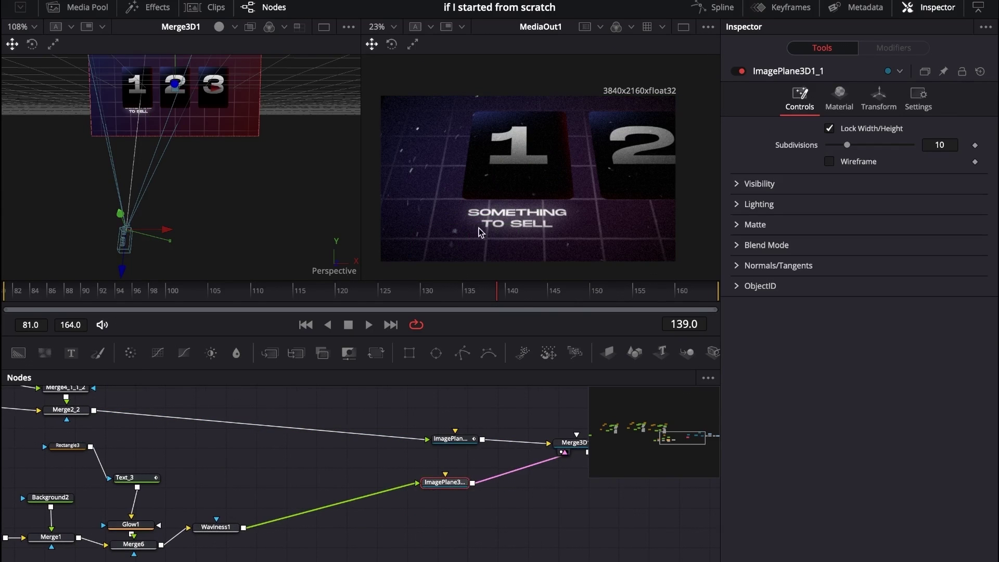
scroll(201, 108, "left", 2)
scroll(216, 109, "down", 3)
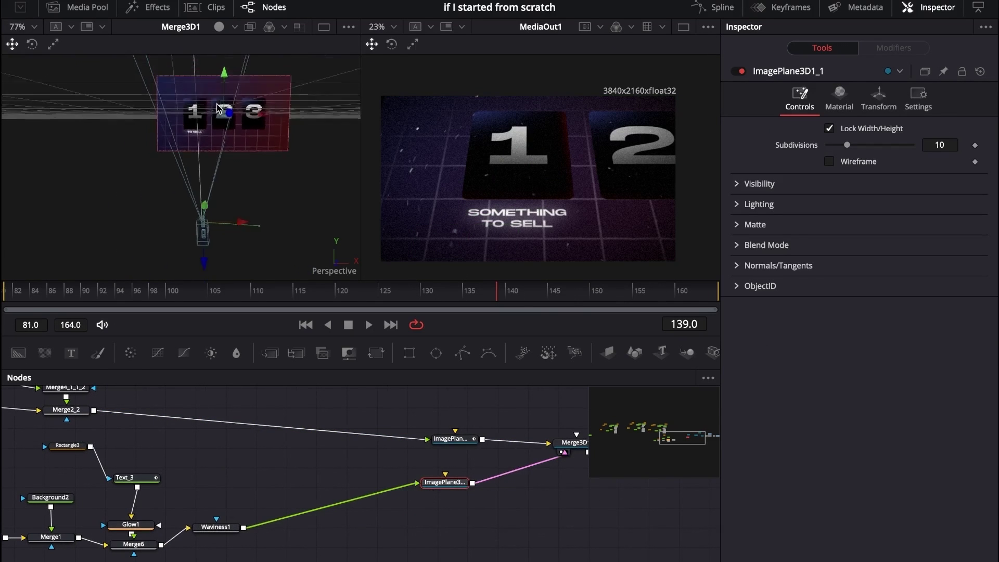
scroll(219, 109, "up", 8)
scroll(270, 139, "up", 4)
scroll(269, 139, "left", 3)
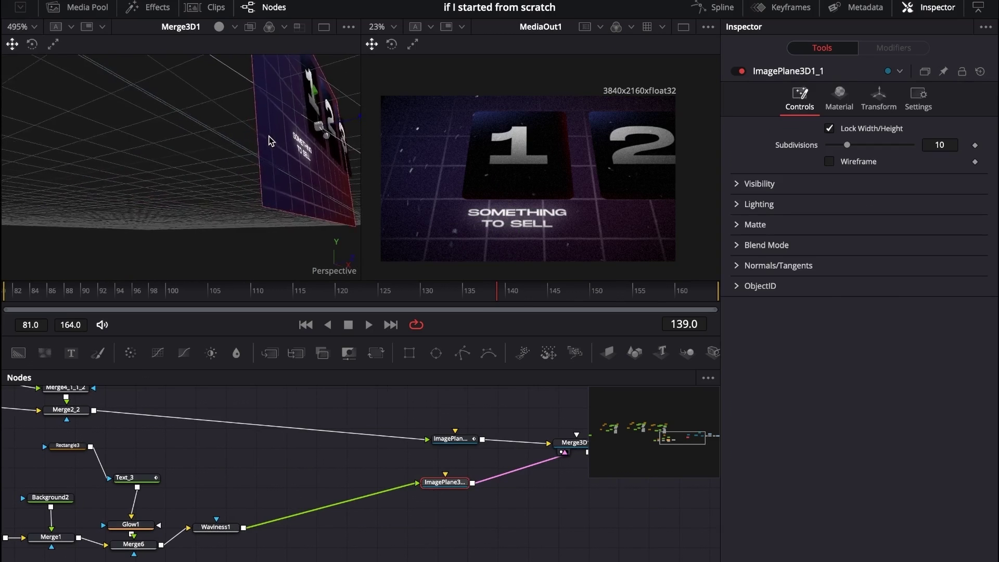
scroll(380, 148, "right", 1)
scroll(379, 147, "up", 2)
scroll(325, 138, "left", 3)
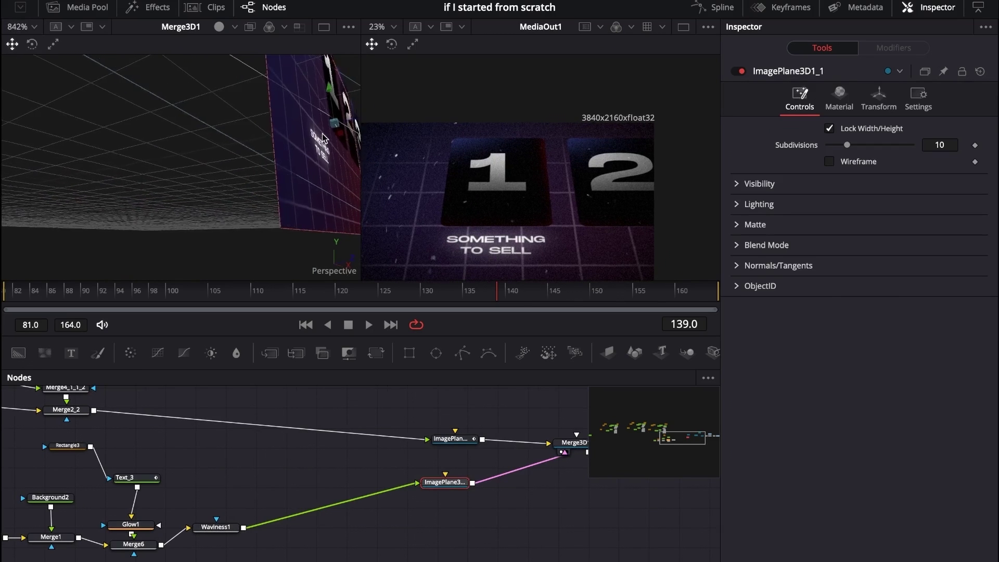
scroll(316, 143, "down", 6)
scroll(466, 173, "down", 2)
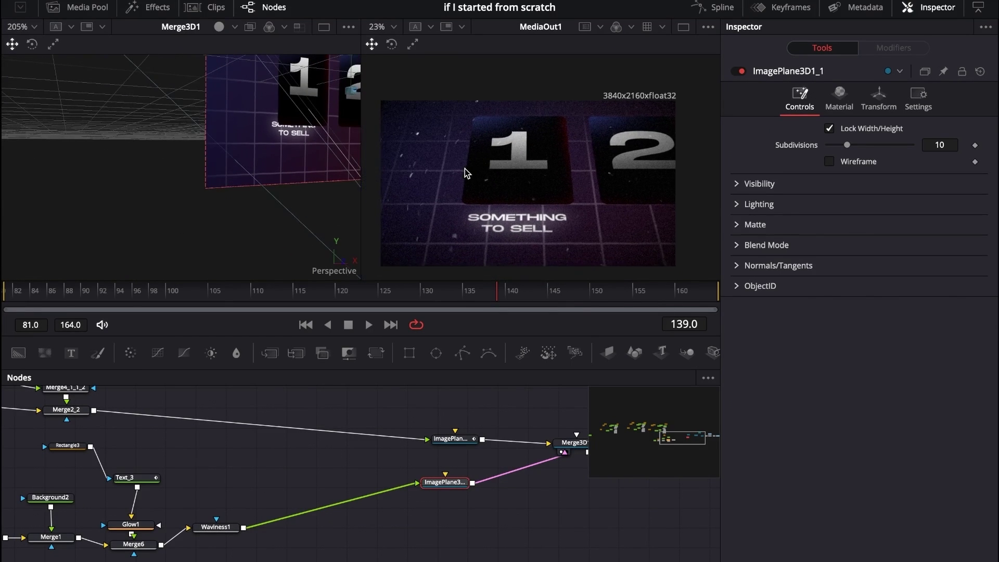
Step: Review Text_3's reveal animation between its keyframes at frames 129 and 137
left_click(414, 295)
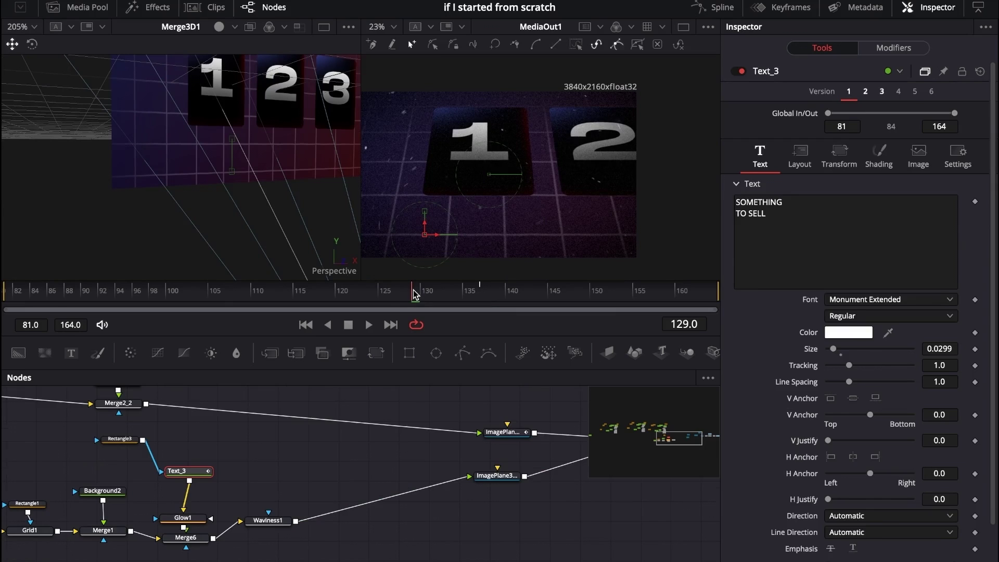
left_click_drag(428, 294, 479, 293)
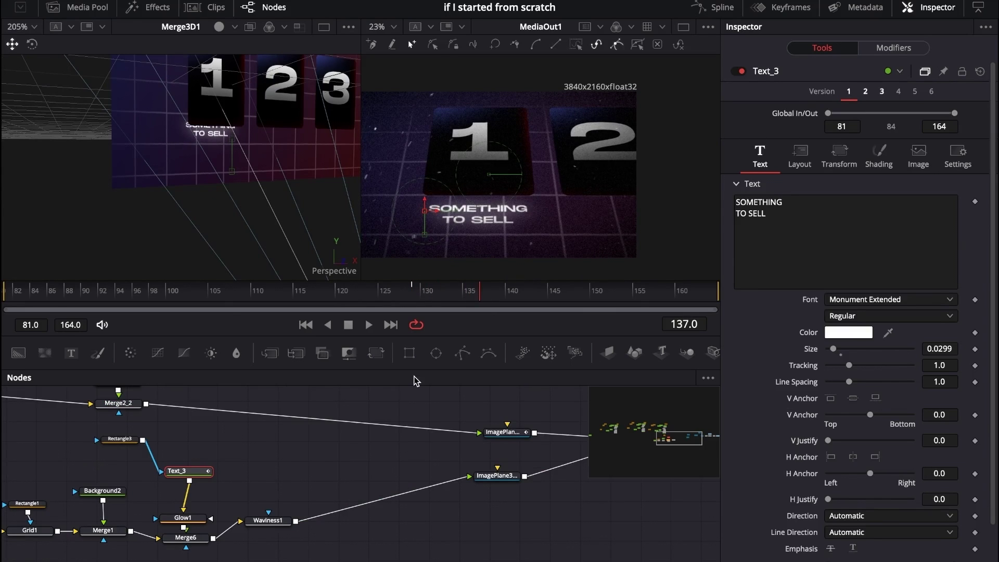
left_click_drag(414, 292, 446, 295)
left_click(493, 239)
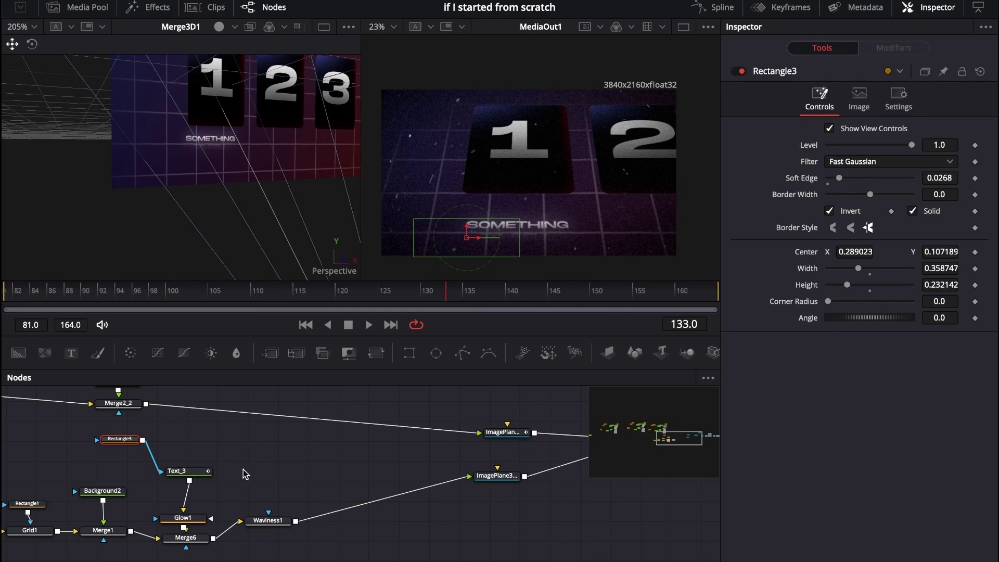
Step: View Text_3 on its own in the second viewer and examine how the inverted Rectangle3 mask hides it
left_click(177, 471)
key("2")
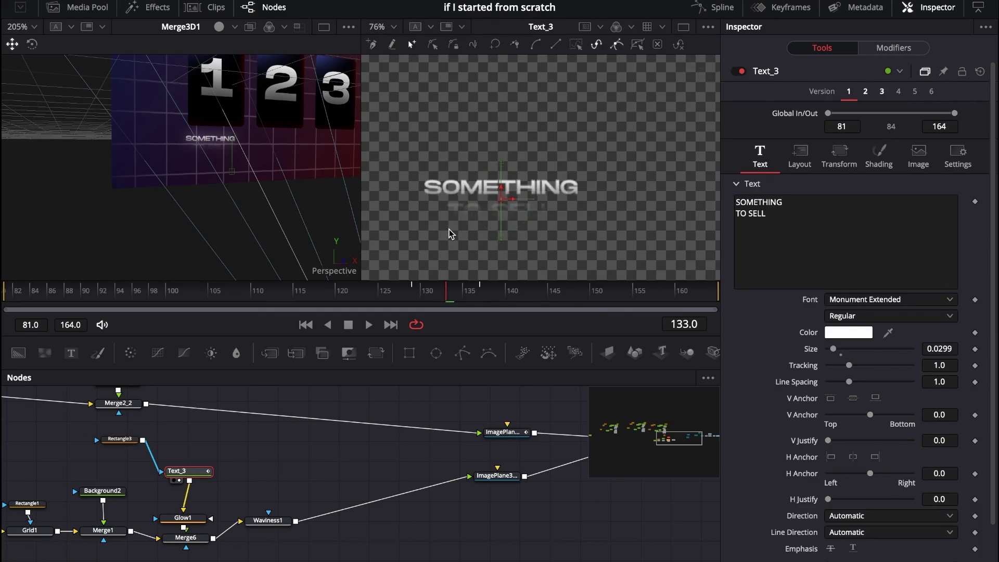
scroll(245, 419, "left", 3)
left_click(218, 441)
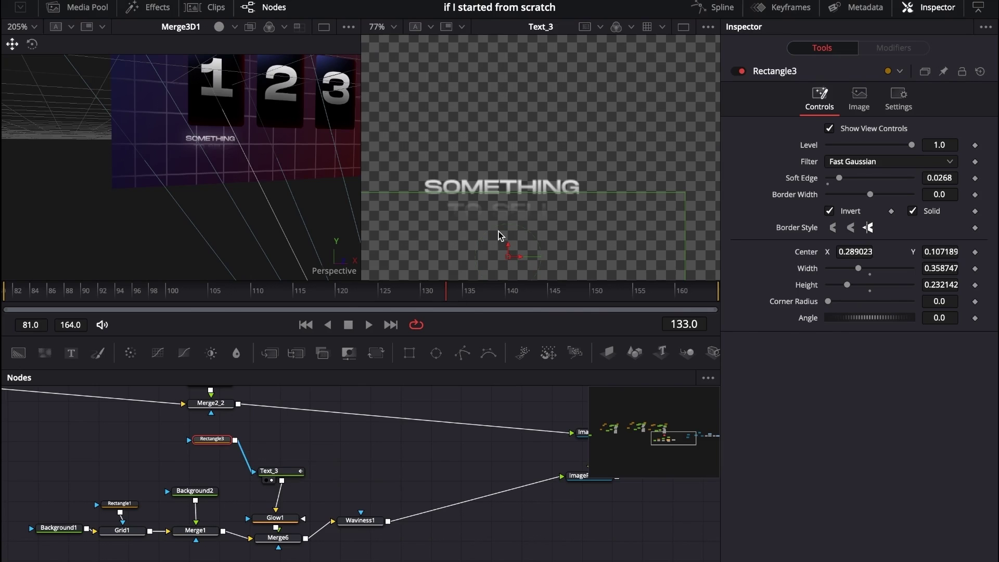
scroll(499, 231, "down", 3)
Step: View Glow1's output in the second viewer and inspect its glow settings
left_click(273, 471)
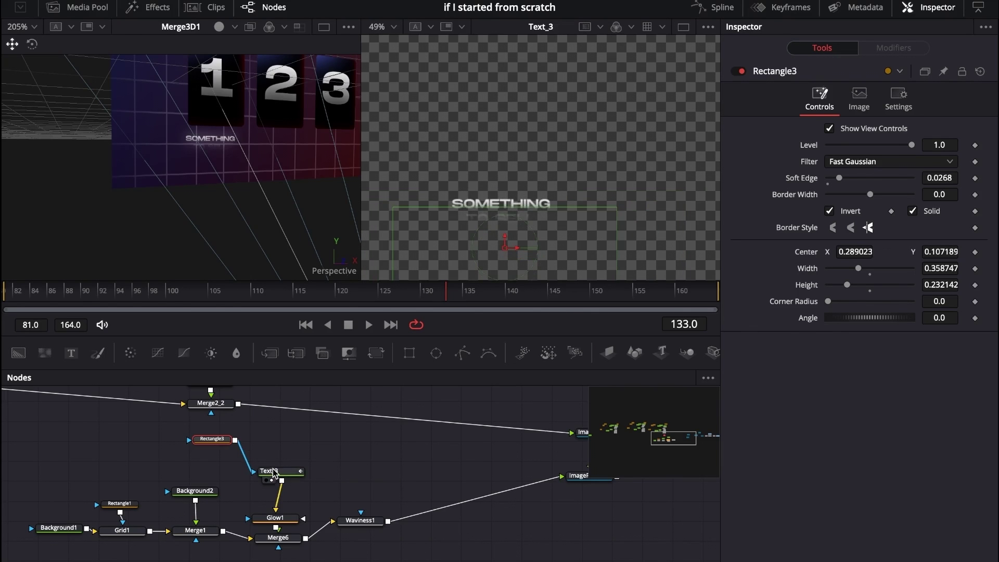
left_click(276, 518)
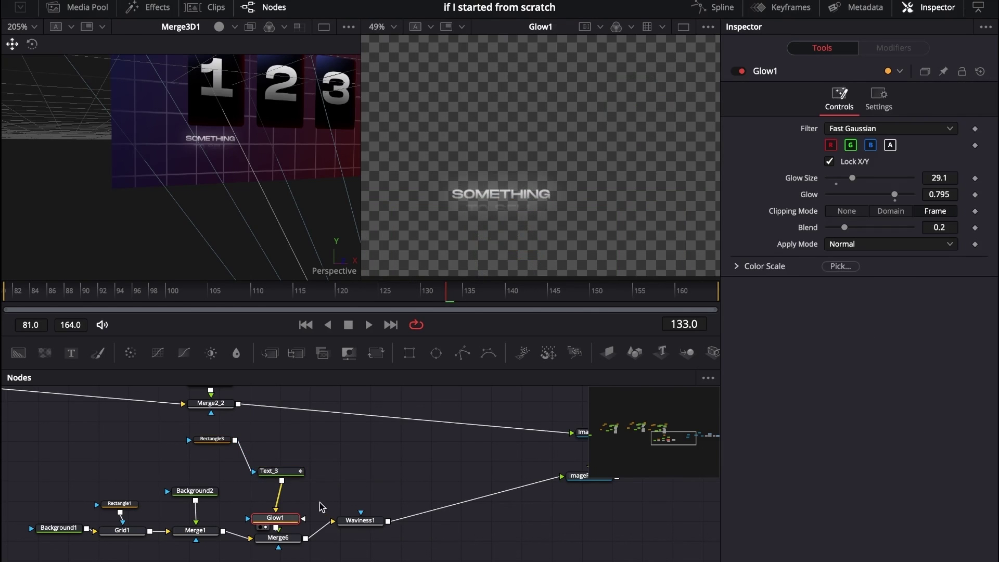
left_click_drag(280, 520, 280, 501)
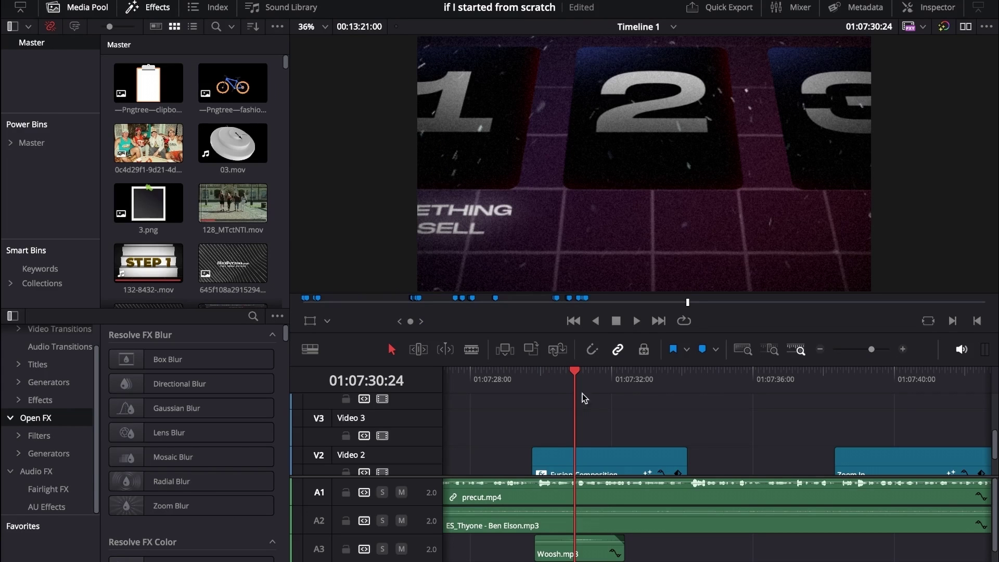
Step: Review card 2's Fusion composition on the edit timeline and move the playhead to 01:07:47:12 over the following composition
left_click_drag(578, 382, 639, 382)
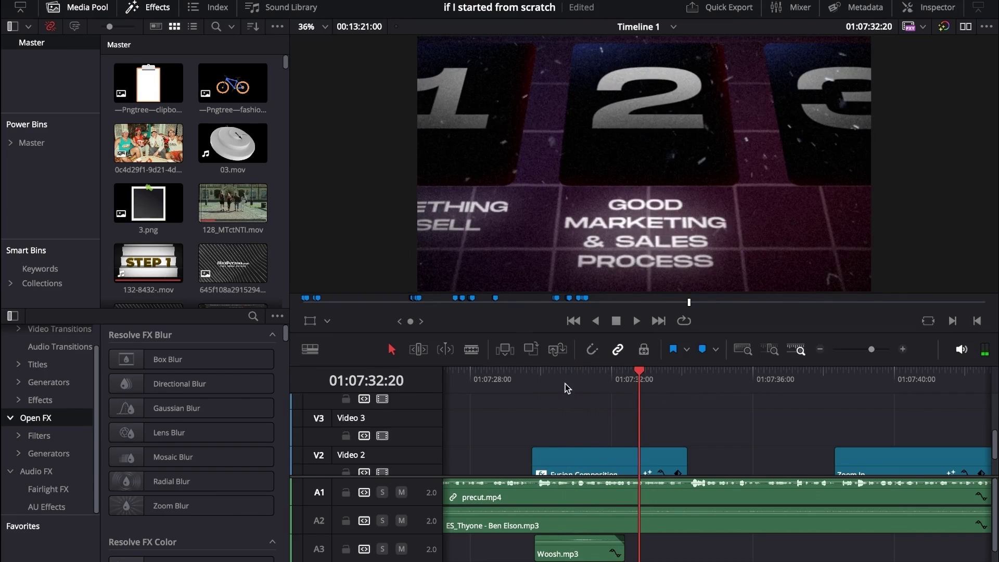
left_click(543, 387)
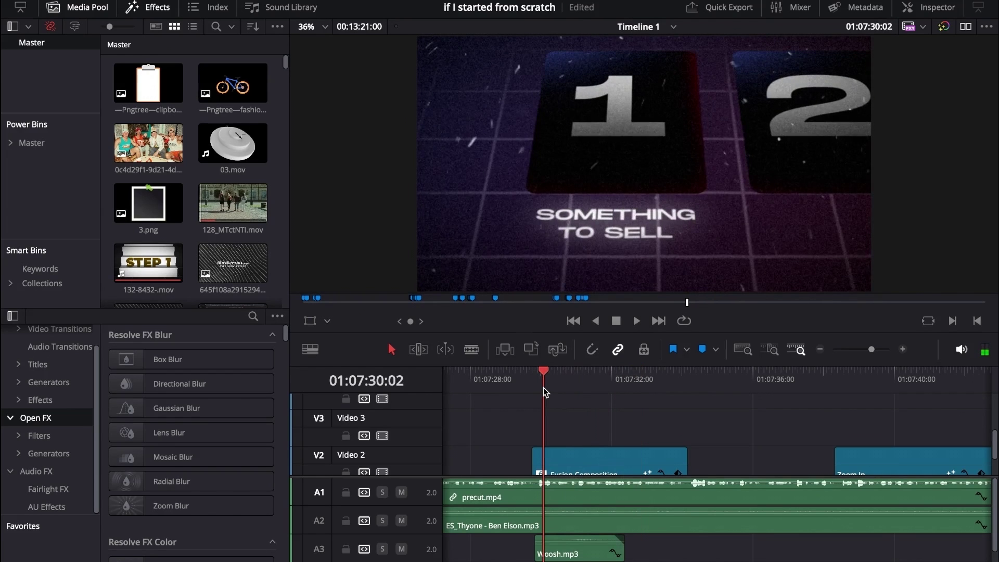
left_click_drag(543, 388, 635, 393)
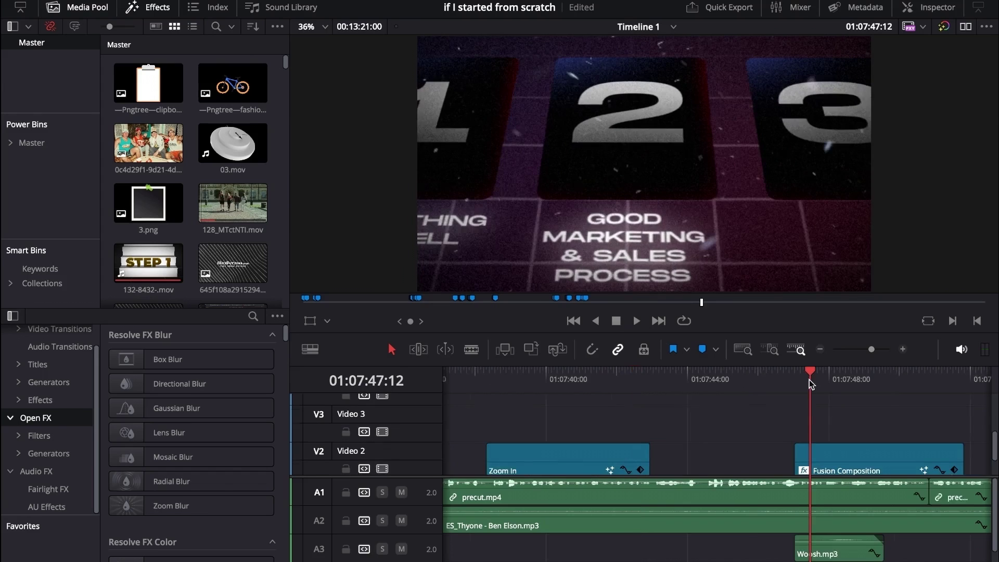
scroll(809, 380, "right", 4)
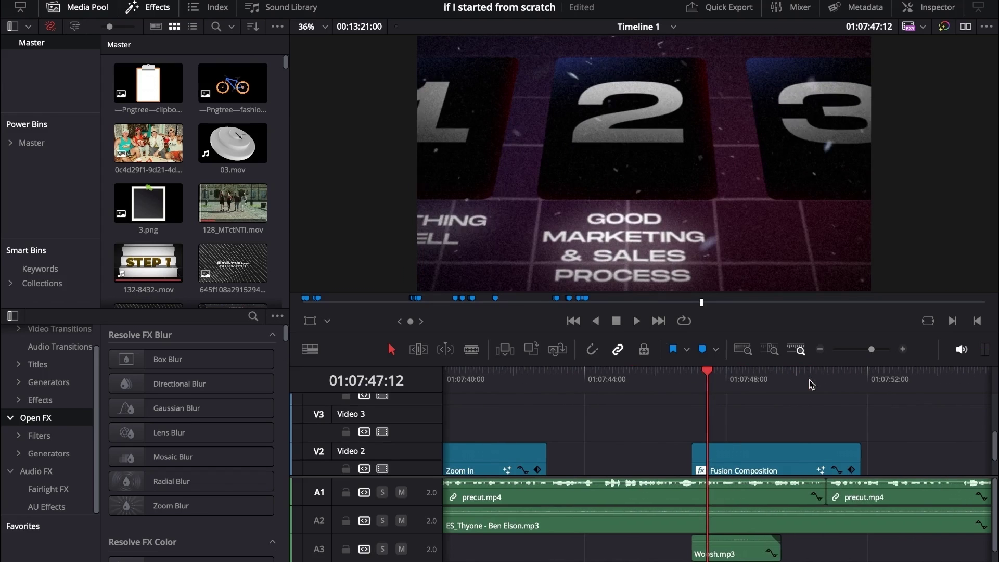
Step: Review the third card's composition up to 01:07:50:16 on the edit timeline and open the second card's composition in Fusion
left_click_drag(715, 386, 818, 386)
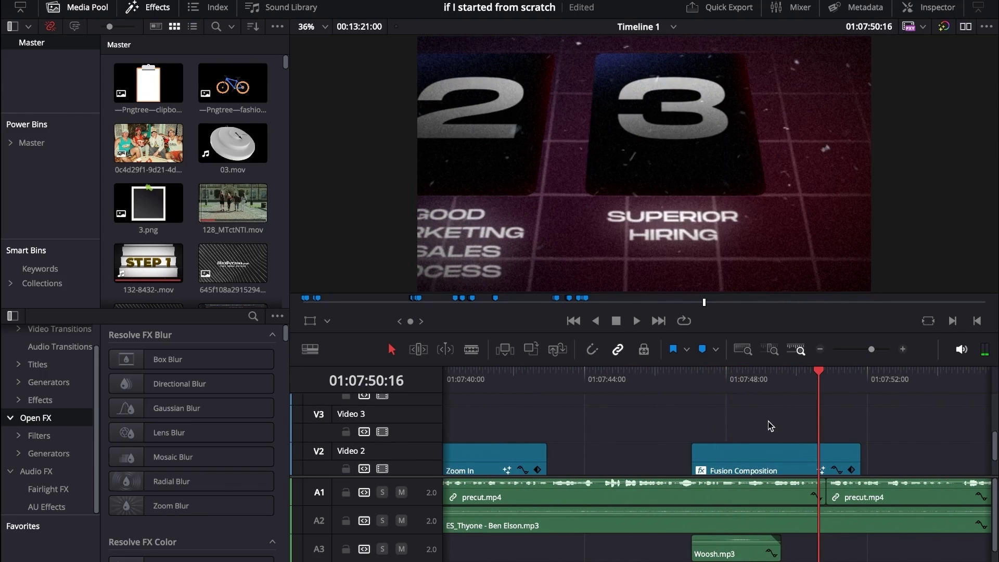
scroll(729, 416, "left", 5)
scroll(666, 405, "down", 1)
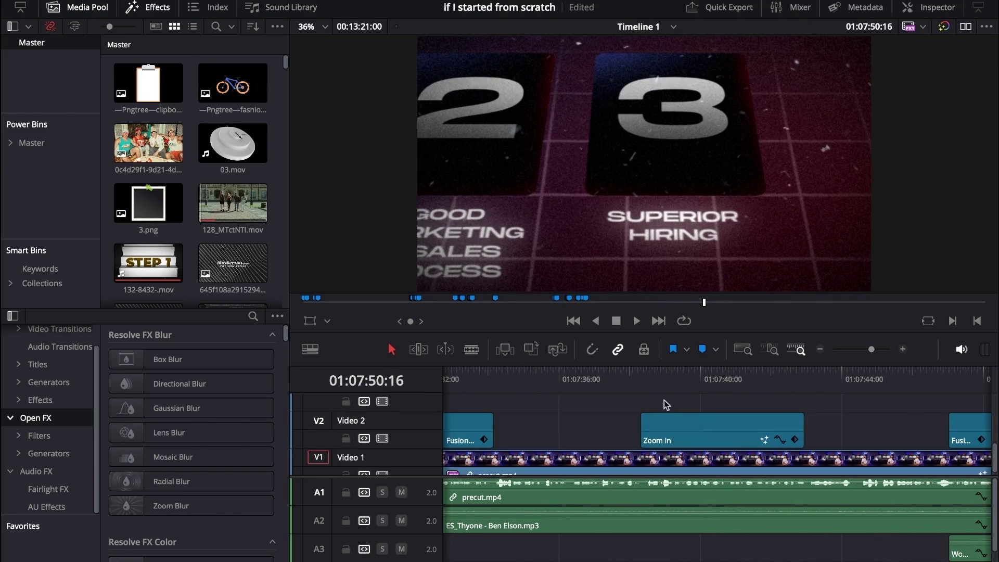
scroll(631, 420, "left", 4)
left_click(496, 457)
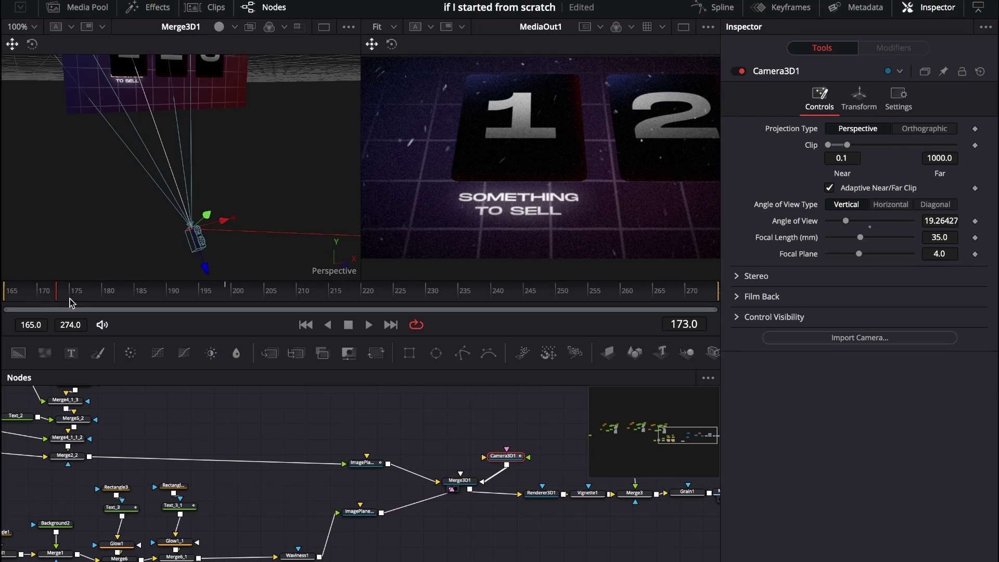
Step: Show Camera3D1's transform settings and review its move from card 1 to card 2 between frames 165 and 199
left_click(2, 299)
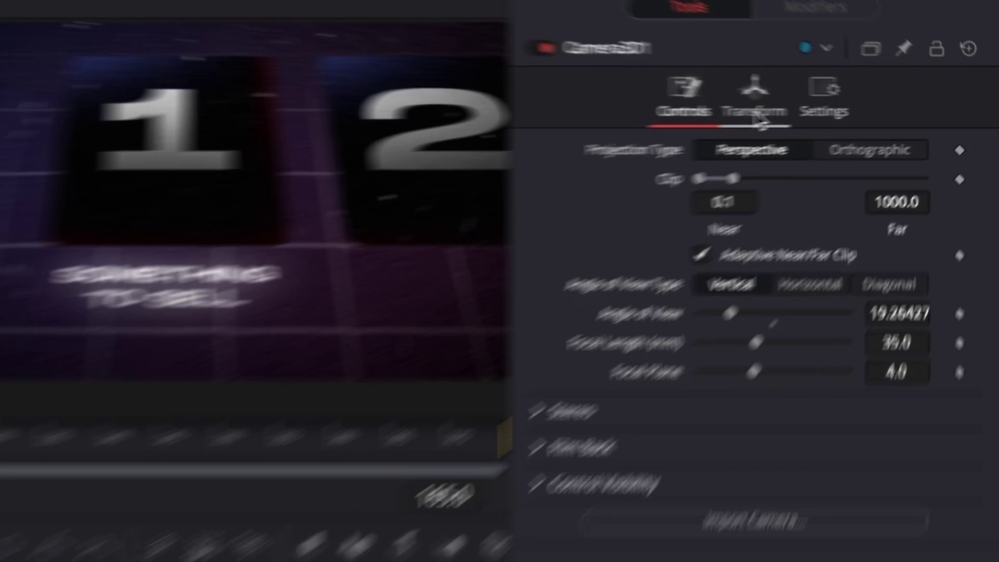
left_click(859, 99)
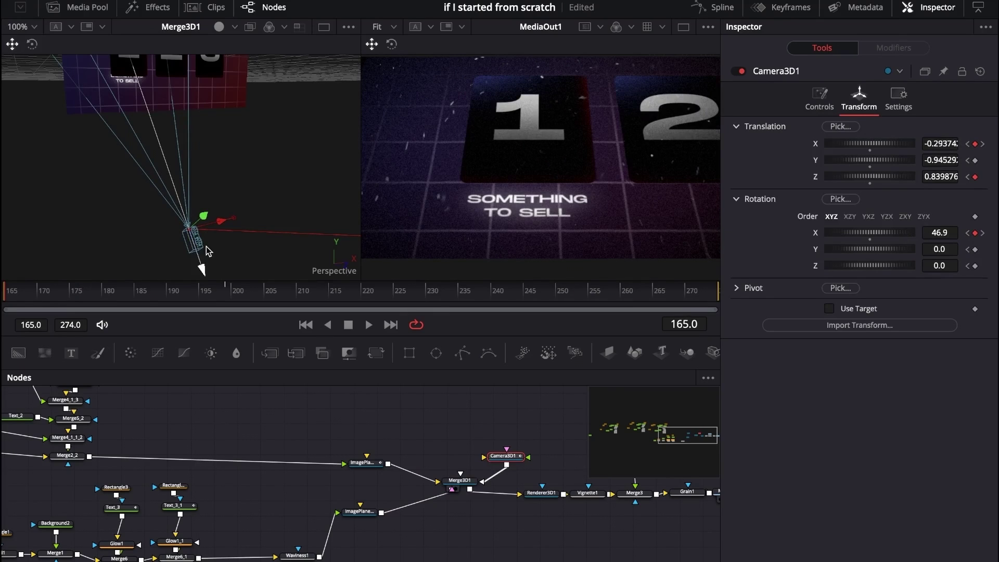
left_click_drag(31, 289, 229, 290)
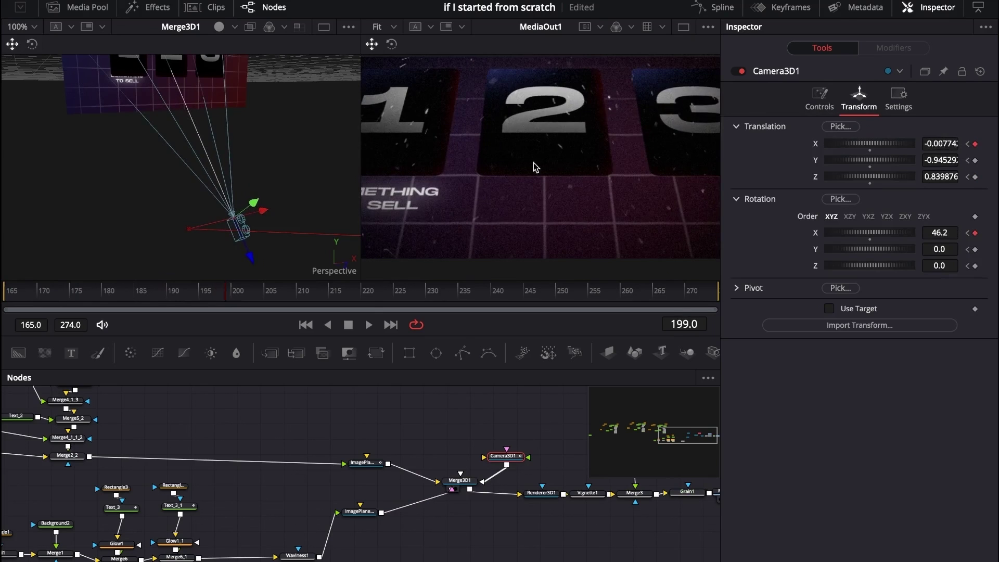
Step: Select the Rectangle3_1, Text_3_1, Glow1_1 and Merge6_1 nodes and review card 2's text reveal up to frame 236
scroll(470, 156, "down", 3)
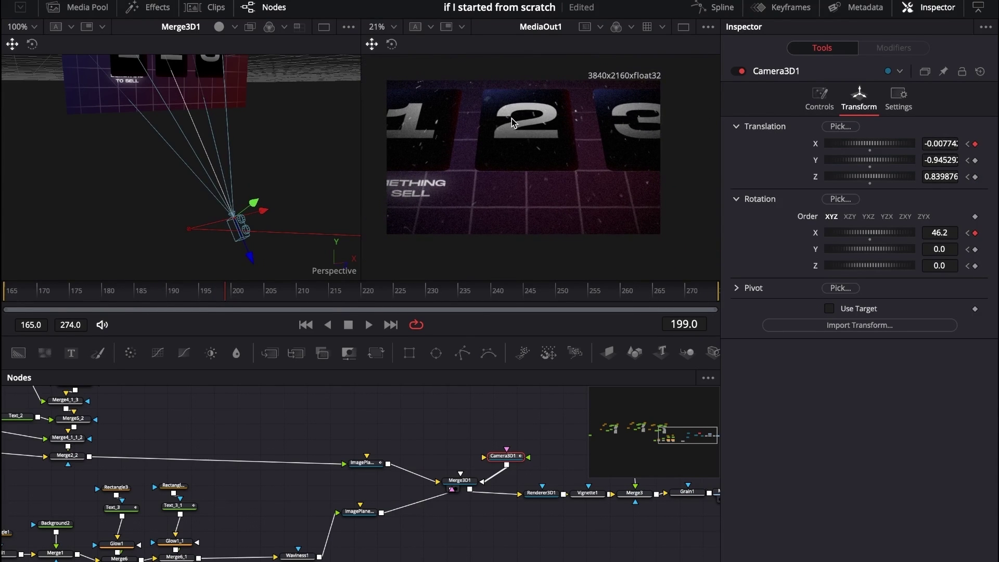
scroll(294, 550, "left", 5)
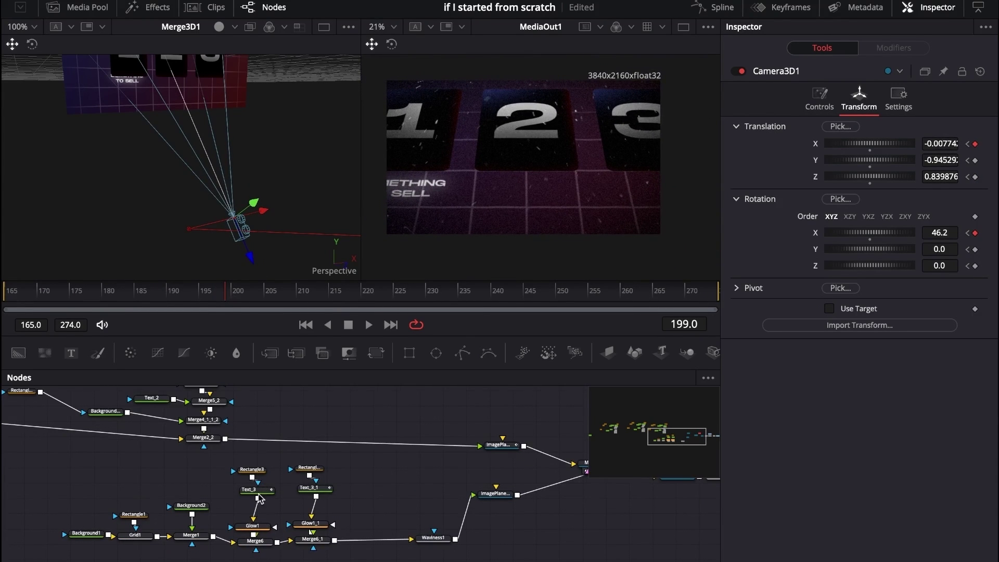
left_click_drag(234, 459, 307, 458)
left_click(359, 516)
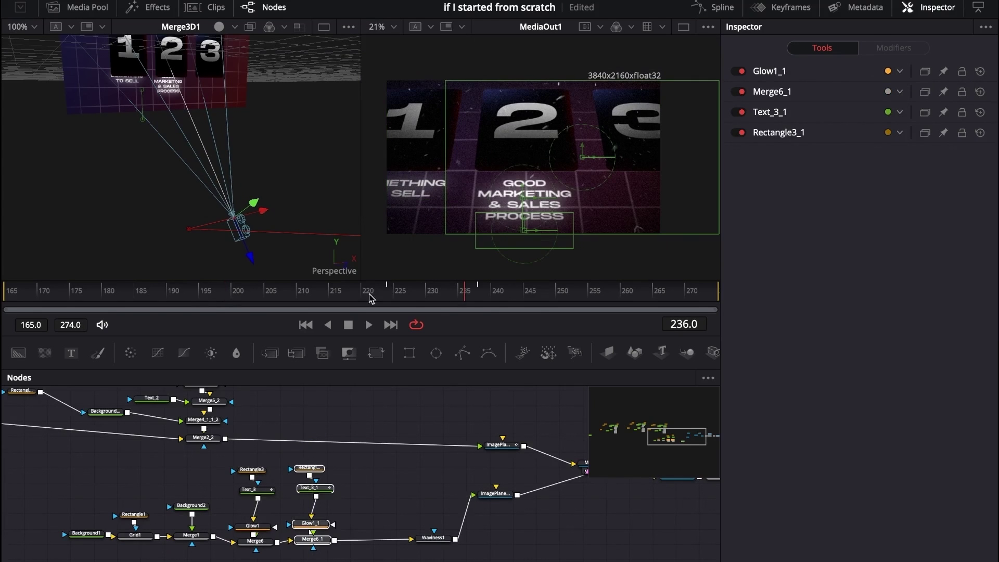